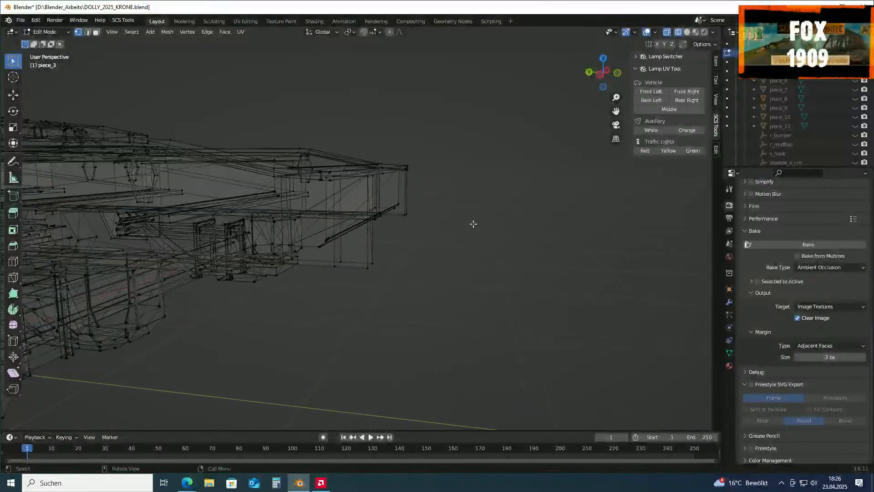
Select the rectangular box at the outer corner of the dolly frame and convert its triangles to quads
{"action": "middle_click_drag", "start_coordinate": [486, 229], "coordinate": [428, 260]}
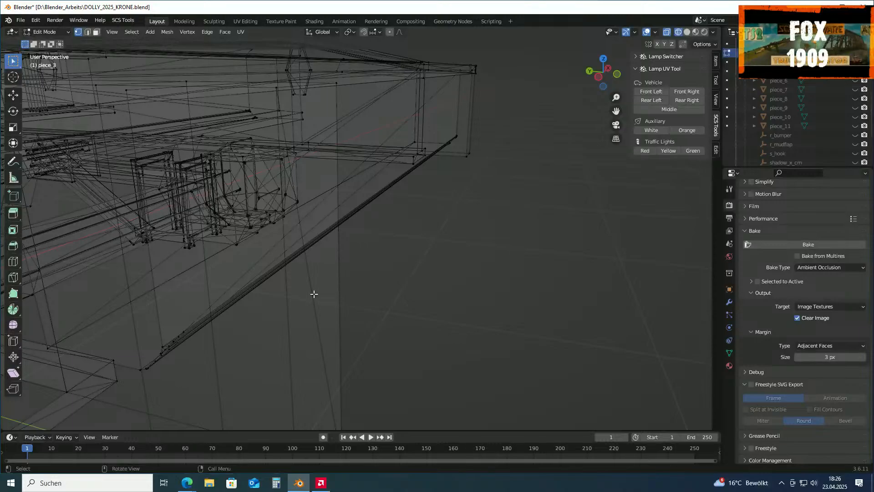
{"action": "middle_click_drag", "start_coordinate": [313, 289], "coordinate": [364, 276]}
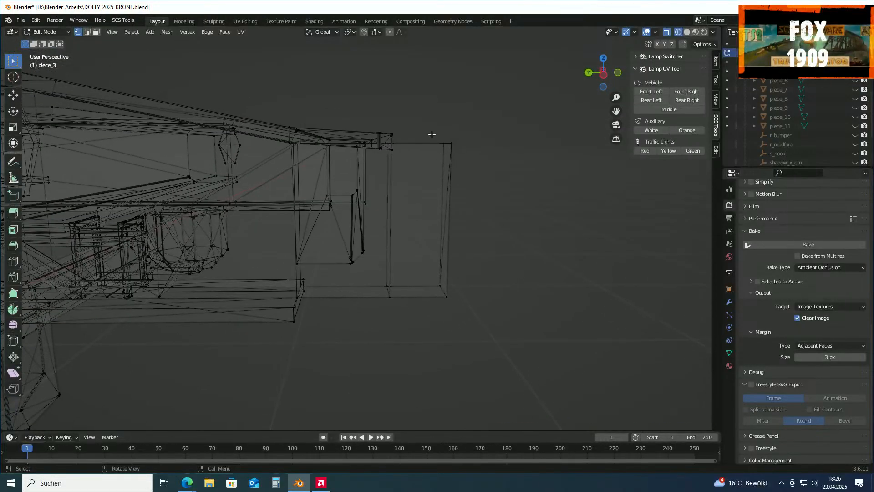
{"action": "mouse_move", "coordinate": [453, 313]}
{"action": "middle_mouse_down"}
{"action": "mouse_move", "coordinate": [493, 306]}
{"action": "mouse_move", "coordinate": [458, 310]}
{"action": "mouse_move", "coordinate": [465, 309]}
{"action": "middle_mouse_up"}
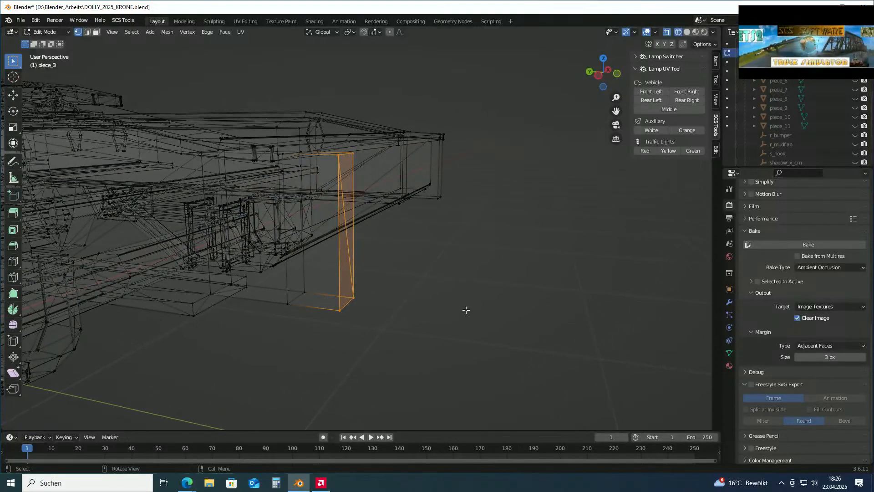
{"action": "key", "text": "alt+j"}
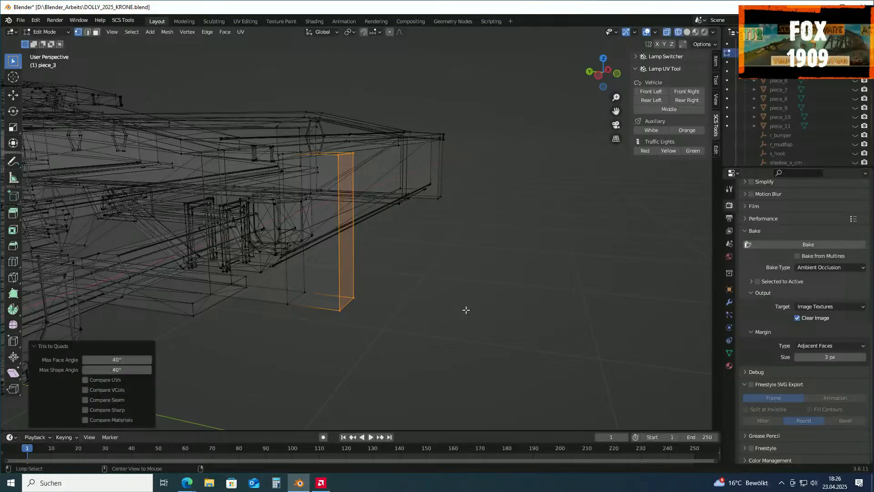
{"action": "middle_click_drag", "start_coordinate": [466, 307], "coordinate": [515, 240]}
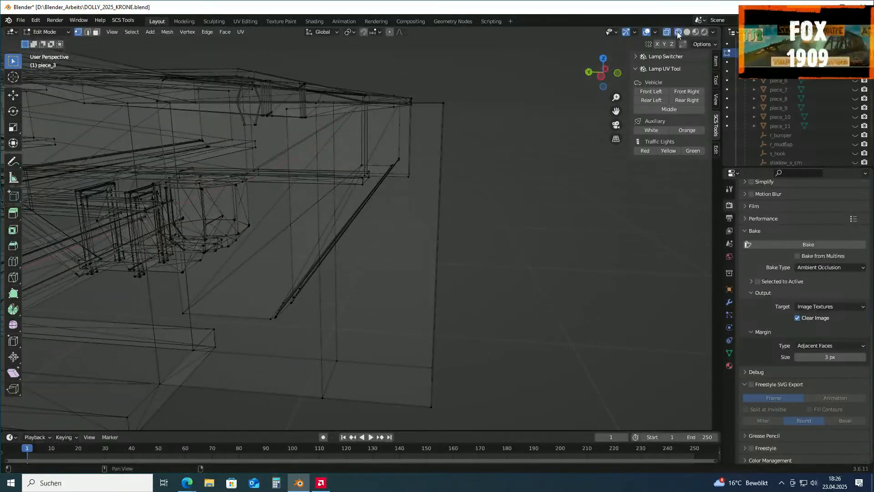
In solid shading, select the faces of the corner box and scale them uniformly to about 0.939
{"action": "left_click", "coordinate": [687, 32]}
{"action": "middle_click_drag", "start_coordinate": [490, 168], "coordinate": [487, 195]}
{"action": "middle_click_drag", "start_coordinate": [415, 314], "coordinate": [421, 284]}
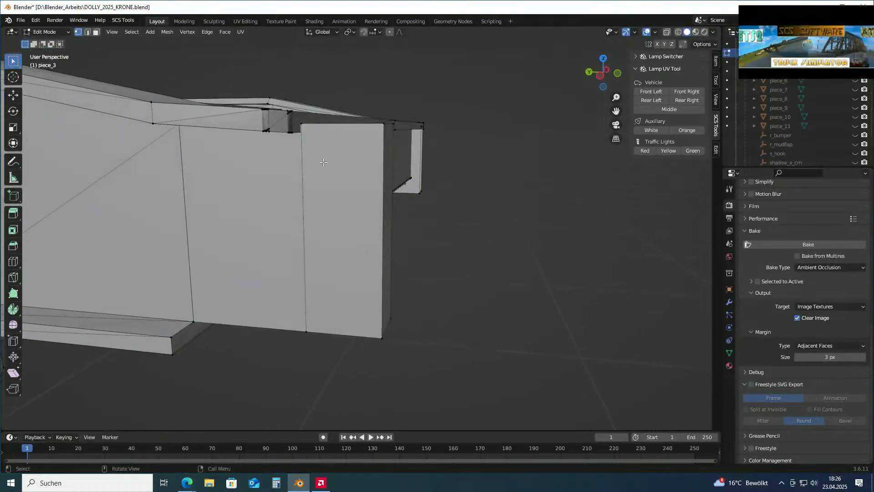
{"action": "left_click", "coordinate": [320, 231]}
{"action": "middle_click_drag", "start_coordinate": [398, 236], "coordinate": [311, 240]}
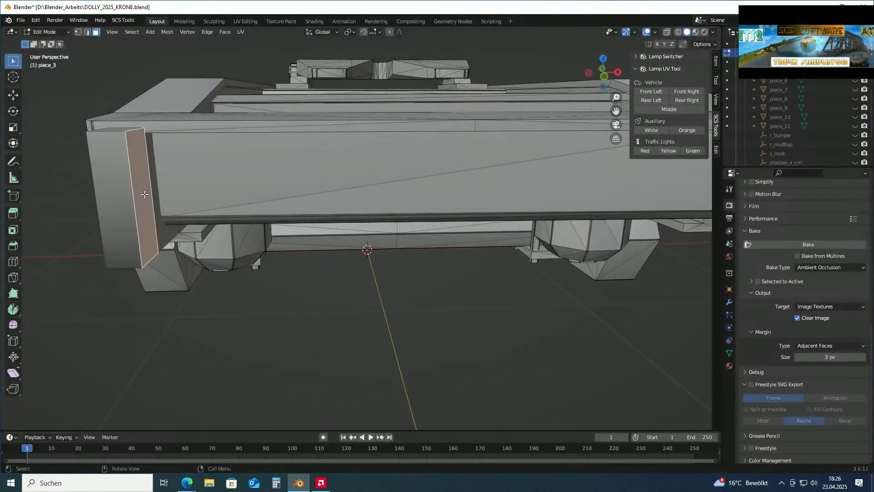
{"action": "middle_click_drag", "start_coordinate": [129, 193], "coordinate": [222, 272]}
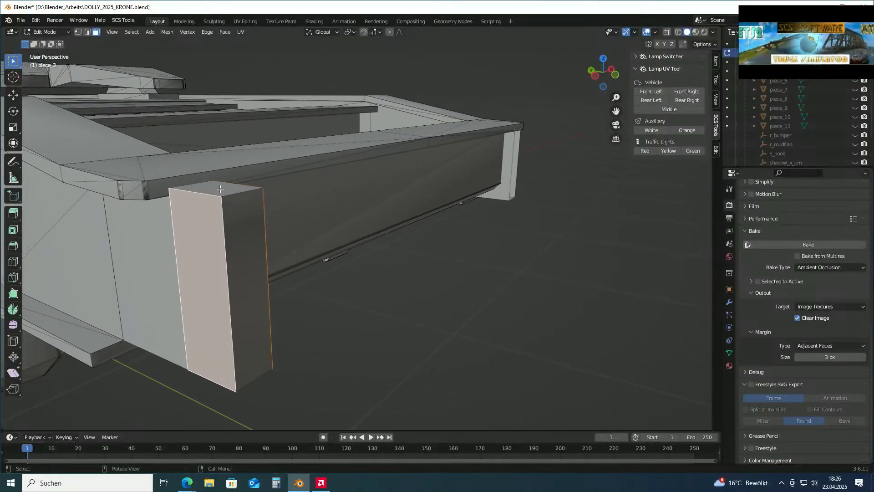
{"action": "left_click", "coordinate": [221, 190]}
{"action": "left_click", "coordinate": [208, 265]}
{"action": "left_click", "coordinate": [233, 189], "text": "shift"}
{"action": "left_click", "coordinate": [252, 262], "text": "shift"}
{"action": "middle_click_drag", "start_coordinate": [260, 268], "coordinate": [360, 210], "text": "shift"}
{"action": "scroll", "coordinate": [222, 268], "scroll_direction": "down", "scroll_amount": 1}
{"action": "scroll", "coordinate": [345, 250], "scroll_direction": "up", "scroll_amount": 4}
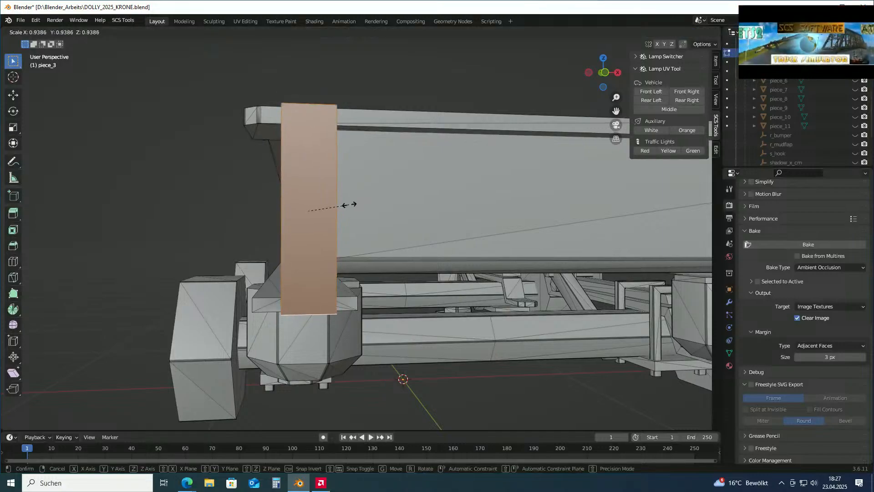
{"action": "left_click", "coordinate": [350, 204]}
Stretch the selected corner box along Y by a factor of about 1.09 and clear the selection
{"action": "middle_click_drag", "start_coordinate": [350, 204], "coordinate": [409, 219]}
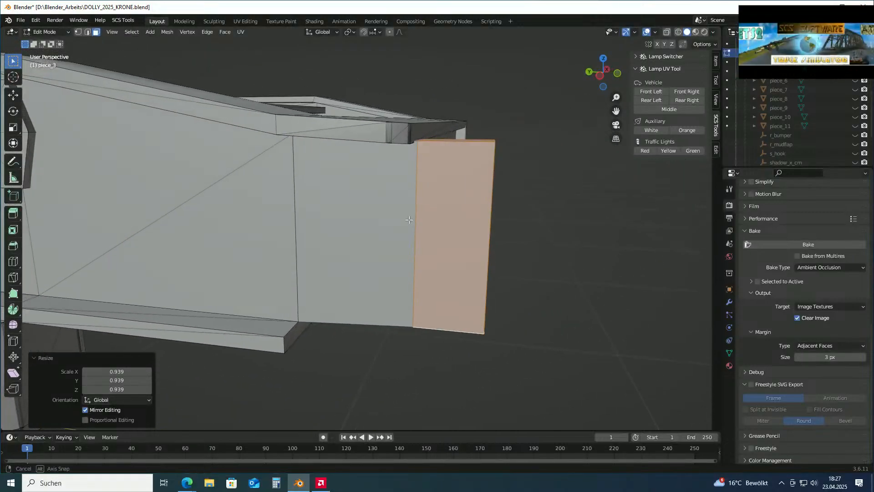
{"action": "left_click", "coordinate": [17, 128]}
{"action": "left_click_drag", "start_coordinate": [418, 233], "coordinate": [422, 233]}
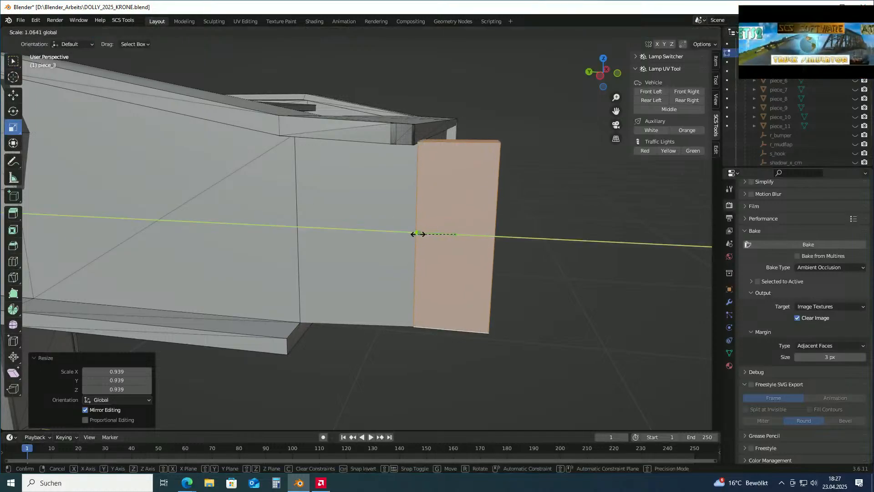
{"action": "left_click_drag", "start_coordinate": [416, 233], "coordinate": [416, 233]}
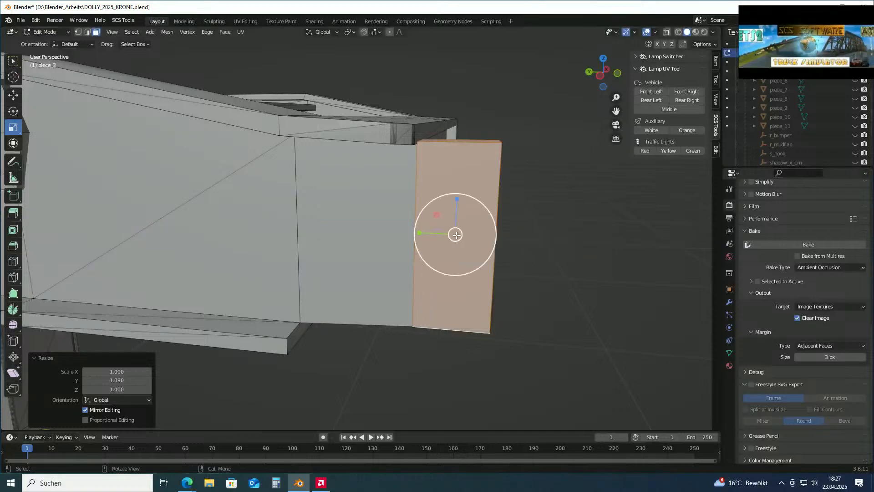
{"action": "middle_click_drag", "start_coordinate": [496, 214], "coordinate": [565, 256]}
{"action": "left_click", "coordinate": [576, 263]}
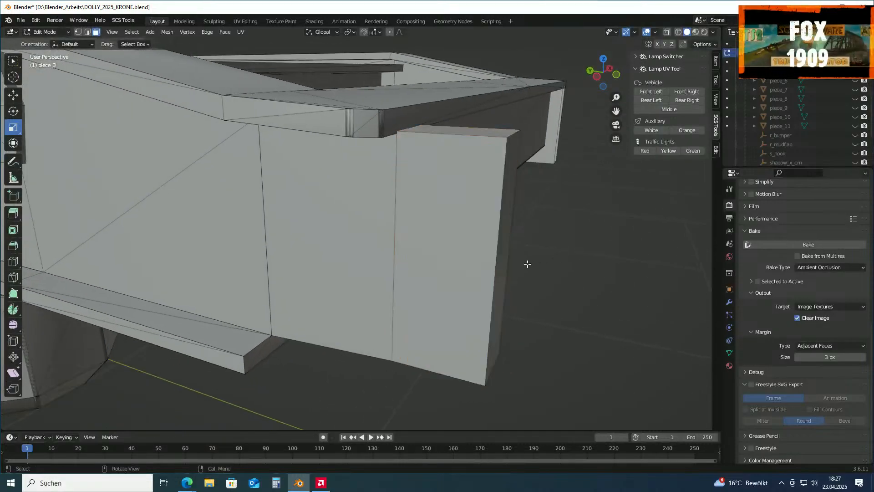
Select the faces of the corner box again and scale them along Y to about 0.763
{"action": "middle_click_drag", "start_coordinate": [534, 256], "coordinate": [554, 243]}
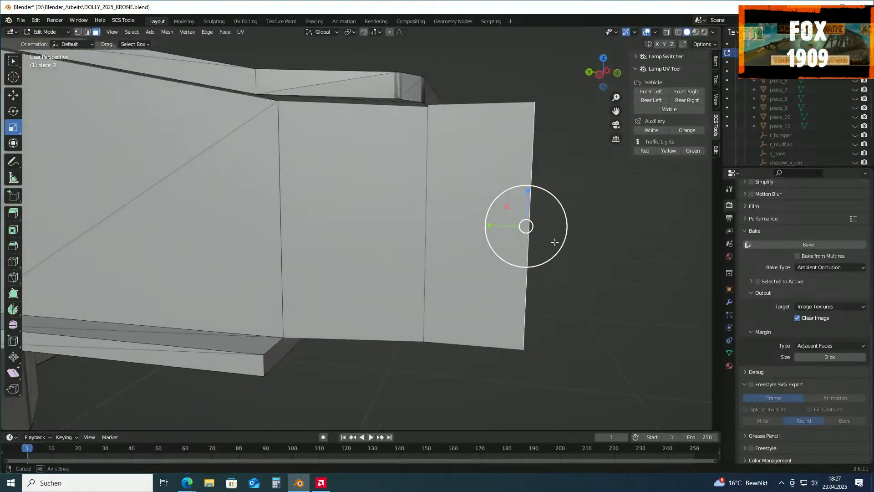
{"action": "left_click_drag", "start_coordinate": [499, 225], "coordinate": [484, 225]}
{"action": "middle_click_drag", "start_coordinate": [484, 224], "coordinate": [549, 264]}
{"action": "left_click", "coordinate": [488, 211]}
{"action": "middle_click_drag", "start_coordinate": [488, 211], "coordinate": [464, 196]}
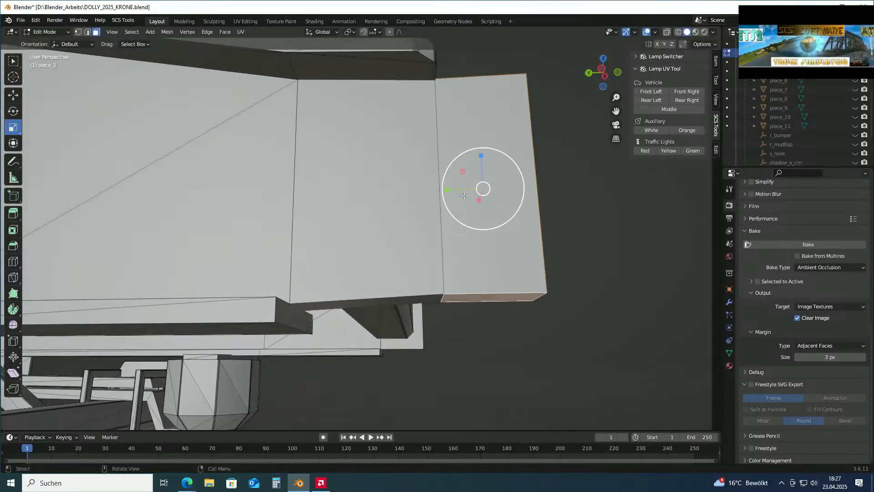
{"action": "left_click_drag", "start_coordinate": [456, 189], "coordinate": [454, 189]}
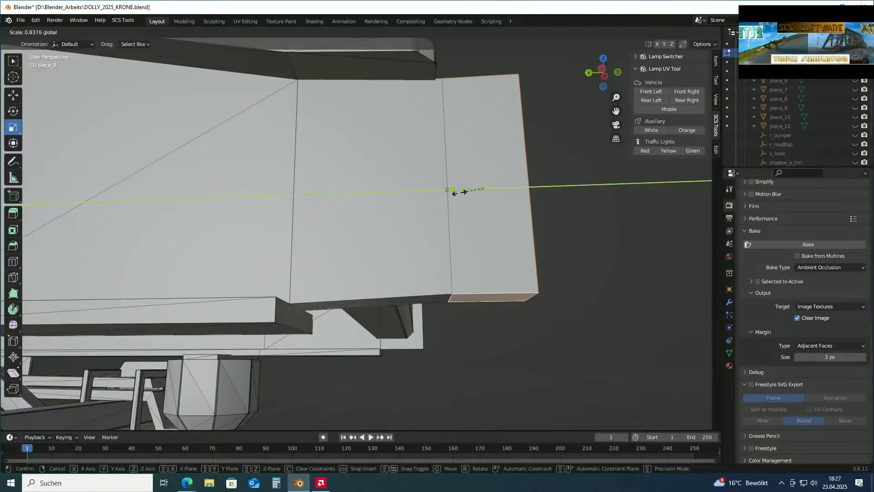
{"action": "left_click_drag", "start_coordinate": [457, 192], "coordinate": [455, 192]}
Move the selected corner box about 0.011 m along Y to line it up with the frame rail's end
{"action": "middle_click_drag", "start_coordinate": [455, 192], "coordinate": [477, 228]}
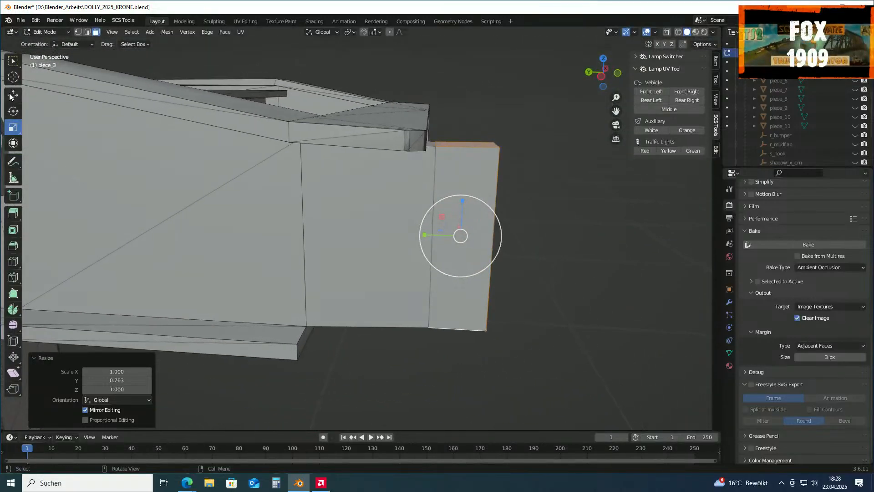
{"action": "left_click_drag", "start_coordinate": [430, 238], "coordinate": [457, 240]}
{"action": "scroll", "coordinate": [437, 223], "scroll_direction": "up", "scroll_amount": 3}
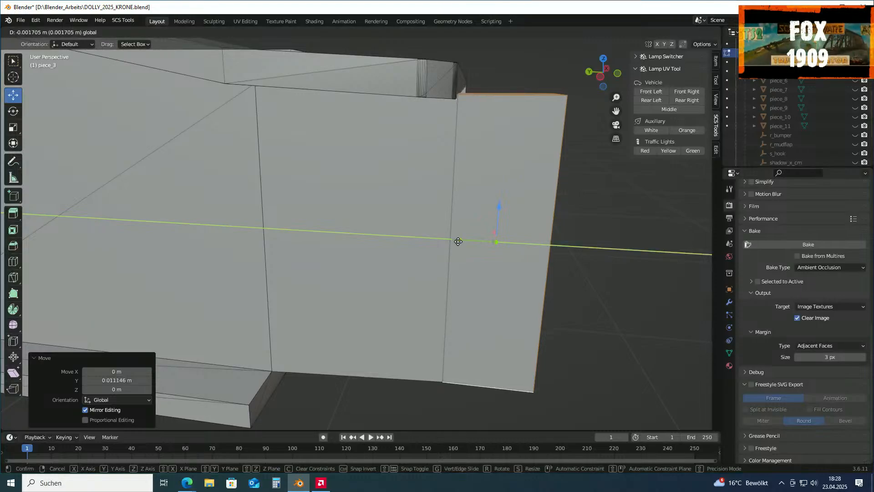
Examine the side, top and end faces of the resized corner box from several angles
{"action": "middle_click_drag", "start_coordinate": [465, 226], "coordinate": [455, 340]}
{"action": "left_click", "coordinate": [456, 340]}
{"action": "middle_click_drag", "start_coordinate": [460, 304], "coordinate": [407, 310]}
{"action": "middle_click_drag", "start_coordinate": [233, 269], "coordinate": [258, 260]}
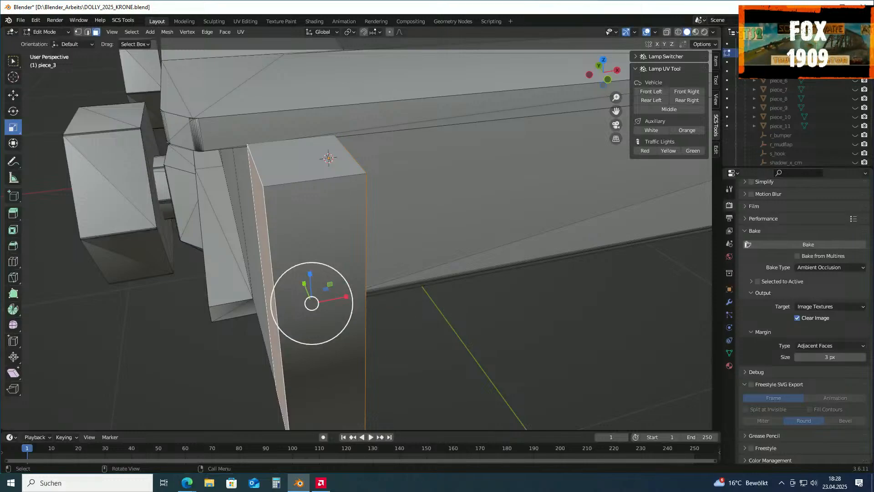
{"action": "left_click", "coordinate": [357, 294]}
{"action": "middle_click_drag", "start_coordinate": [358, 294], "coordinate": [491, 291]}
{"action": "left_click", "coordinate": [511, 357]}
{"action": "middle_click_drag", "start_coordinate": [511, 357], "coordinate": [491, 319]}
{"action": "scroll", "coordinate": [529, 363], "scroll_direction": "up", "scroll_amount": 3}
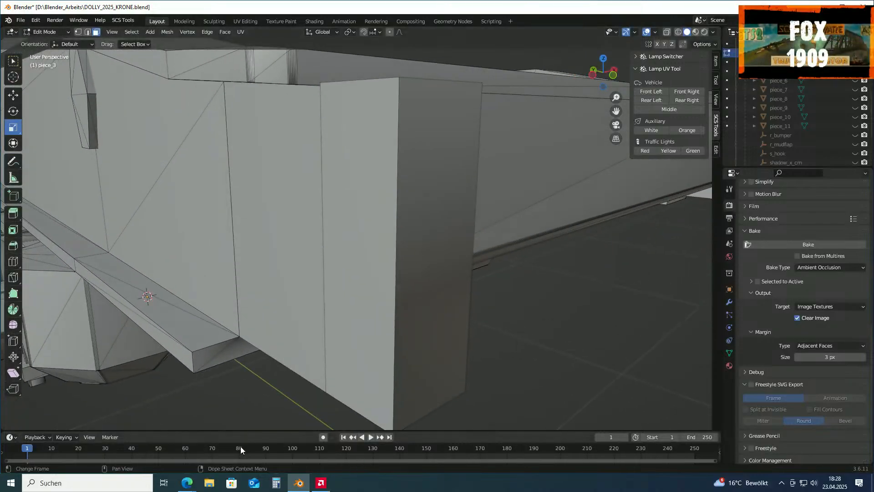
Check the dolly's side view drawing in ZZB_18_eL_DE.pdf in Edge and return to Blender
{"action": "mouse_move", "coordinate": [187, 483]}
{"action": "left_click", "coordinate": [137, 449]}
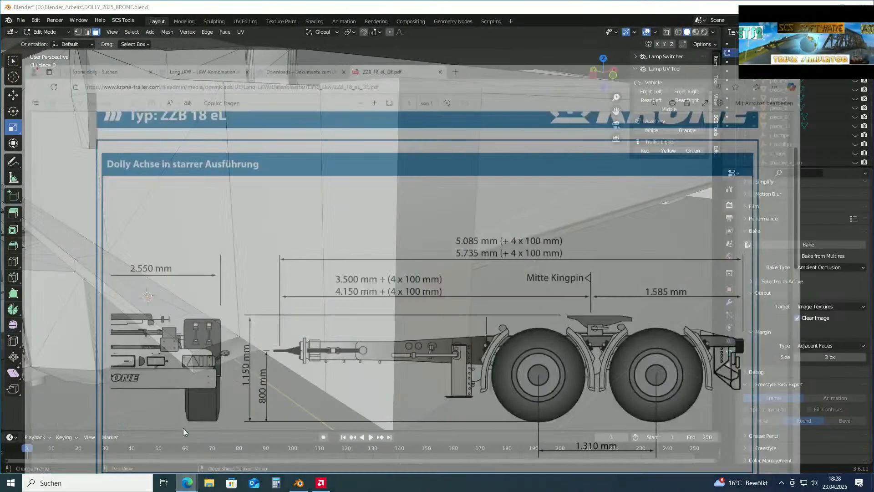
{"action": "scroll", "coordinate": [802, 333], "scroll_direction": "down", "scroll_amount": 1}
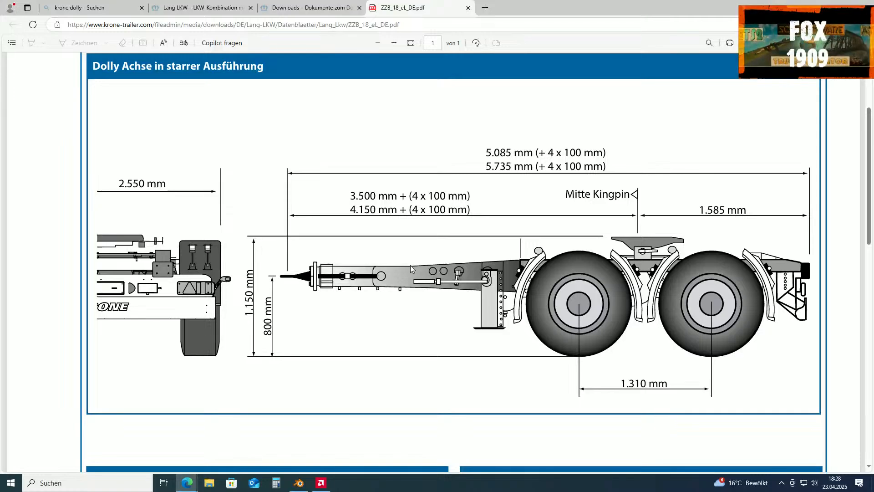
{"action": "scroll", "coordinate": [410, 266], "scroll_direction": "up", "scroll_amount": 1}
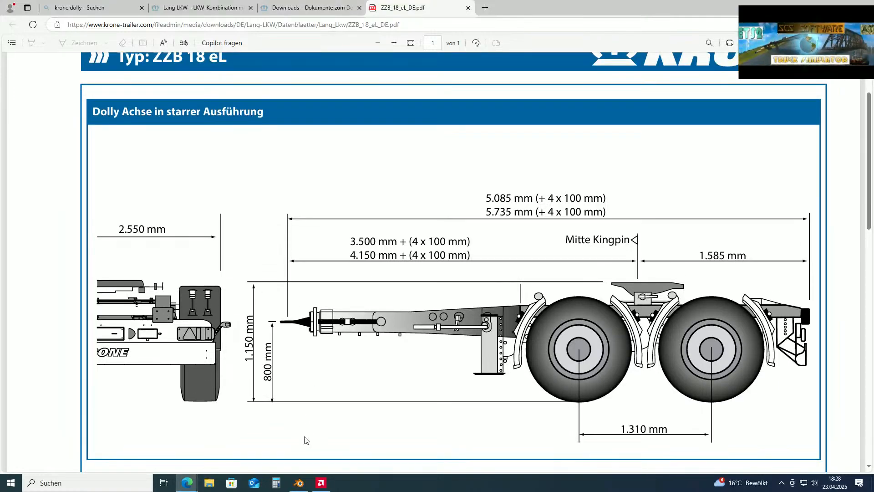
{"action": "left_click", "coordinate": [298, 483]}
Select the corner box's outermost end vertices in wireframe, delete them and go back to solid shading
{"action": "middle_click_drag", "start_coordinate": [518, 266], "coordinate": [478, 249]}
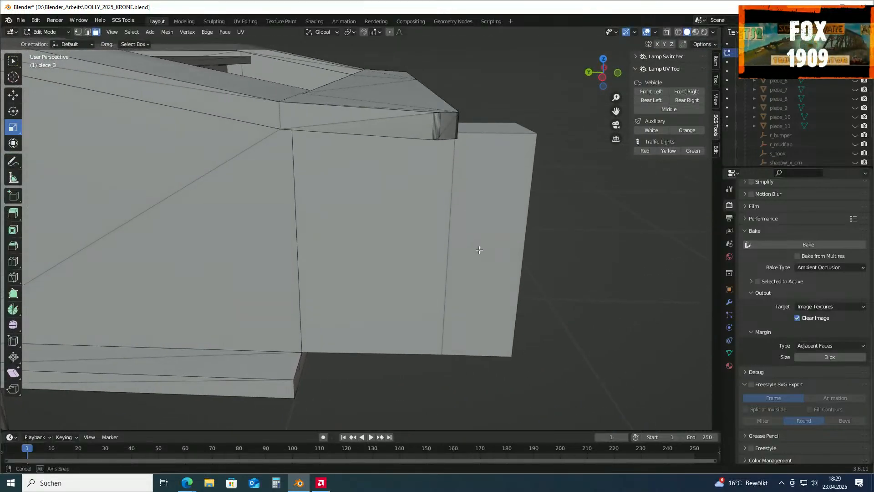
{"action": "left_click", "coordinate": [678, 31]}
{"action": "mouse_move", "coordinate": [522, 179]}
{"action": "middle_mouse_down"}
{"action": "mouse_move", "coordinate": [523, 168]}
{"action": "mouse_move", "coordinate": [533, 175]}
{"action": "mouse_move", "coordinate": [490, 175]}
{"action": "mouse_move", "coordinate": [509, 141]}
{"action": "mouse_move", "coordinate": [538, 146]}
{"action": "mouse_move", "coordinate": [516, 191]}
{"action": "mouse_move", "coordinate": [501, 190]}
{"action": "mouse_move", "coordinate": [497, 201]}
{"action": "mouse_move", "coordinate": [518, 163]}
{"action": "middle_mouse_up"}
{"action": "scroll", "coordinate": [502, 200], "scroll_direction": "up", "scroll_amount": 3}
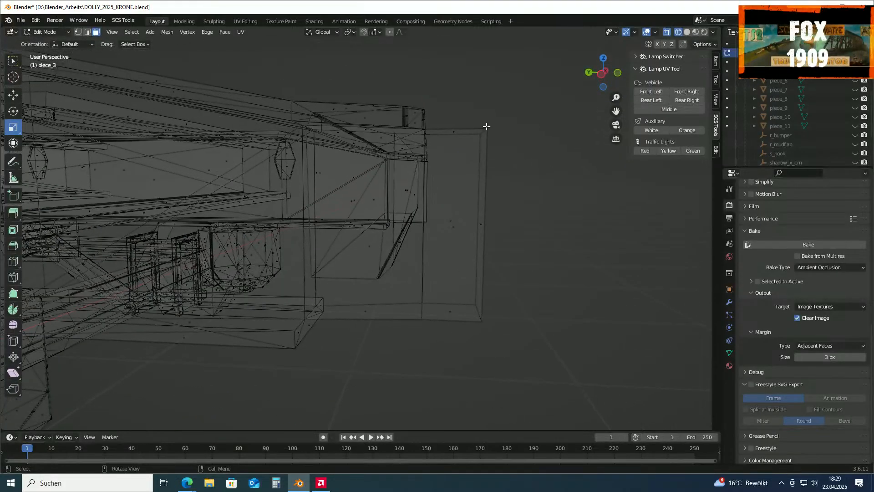
{"action": "right_click", "coordinate": [529, 293]}
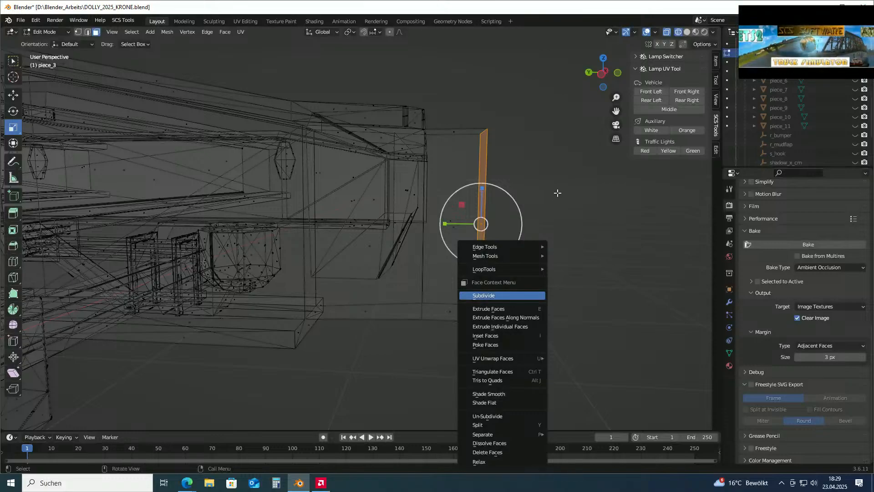
{"action": "middle_click_drag", "start_coordinate": [453, 164], "coordinate": [511, 216]}
{"action": "left_click", "coordinate": [78, 32]}
{"action": "mouse_move", "coordinate": [517, 220]}
{"action": "middle_mouse_down"}
{"action": "mouse_move", "coordinate": [554, 199]}
{"action": "mouse_move", "coordinate": [504, 196]}
{"action": "mouse_move", "coordinate": [500, 203]}
{"action": "mouse_move", "coordinate": [491, 185]}
{"action": "mouse_move", "coordinate": [433, 205]}
{"action": "mouse_move", "coordinate": [404, 200]}
{"action": "mouse_move", "coordinate": [438, 205]}
{"action": "mouse_move", "coordinate": [452, 289]}
{"action": "mouse_move", "coordinate": [472, 292]}
{"action": "mouse_move", "coordinate": [463, 317]}
{"action": "middle_mouse_up"}
{"action": "left_click", "coordinate": [687, 32]}
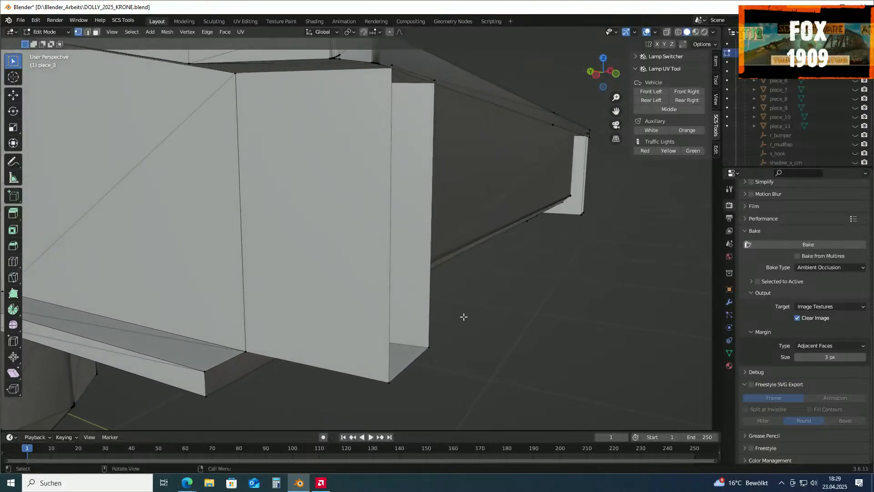
Select the four border edges around the open end of the frame corner and fill them with a face
{"action": "left_click", "coordinate": [88, 33]}
{"action": "middle_click_drag", "start_coordinate": [511, 322], "coordinate": [447, 379]}
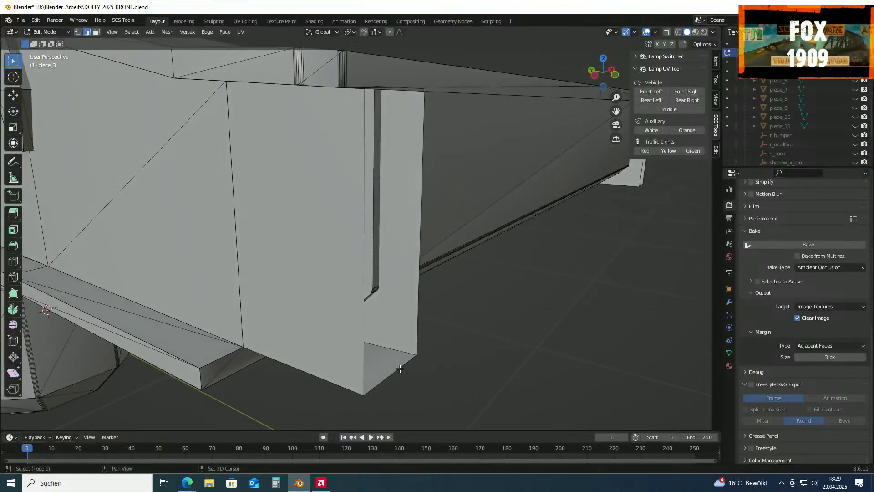
{"action": "middle_click_drag", "start_coordinate": [373, 290], "coordinate": [284, 282]}
{"action": "middle_click_drag", "start_coordinate": [253, 115], "coordinate": [461, 250]}
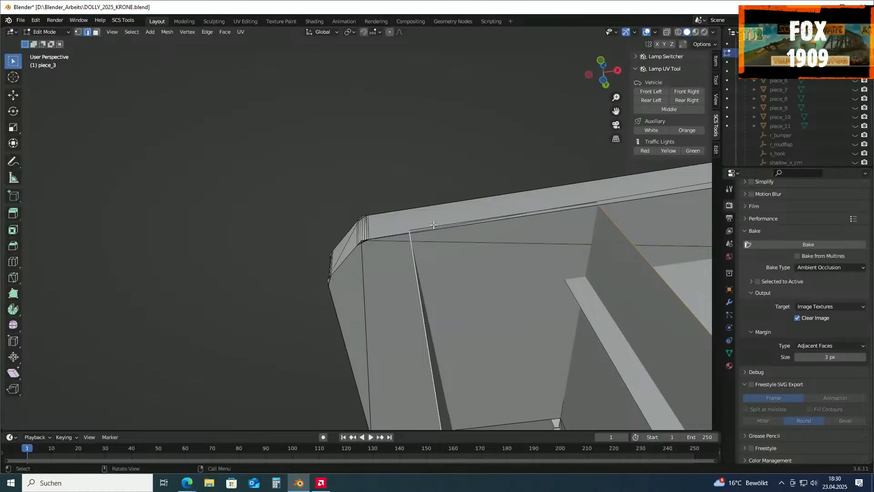
{"action": "middle_click_drag", "start_coordinate": [429, 227], "coordinate": [502, 239]}
{"action": "middle_click_drag", "start_coordinate": [530, 278], "coordinate": [556, 269]}
{"action": "middle_click_drag", "start_coordinate": [473, 260], "coordinate": [396, 232], "text": "shift"}
{"action": "scroll", "coordinate": [355, 244], "scroll_direction": "up", "scroll_amount": 7}
{"action": "middle_click_drag", "start_coordinate": [449, 236], "coordinate": [393, 247]}
{"action": "middle_click_drag", "start_coordinate": [323, 308], "coordinate": [407, 339], "text": "shift"}
{"action": "middle_click_drag", "start_coordinate": [381, 296], "coordinate": [402, 329], "text": "shift"}
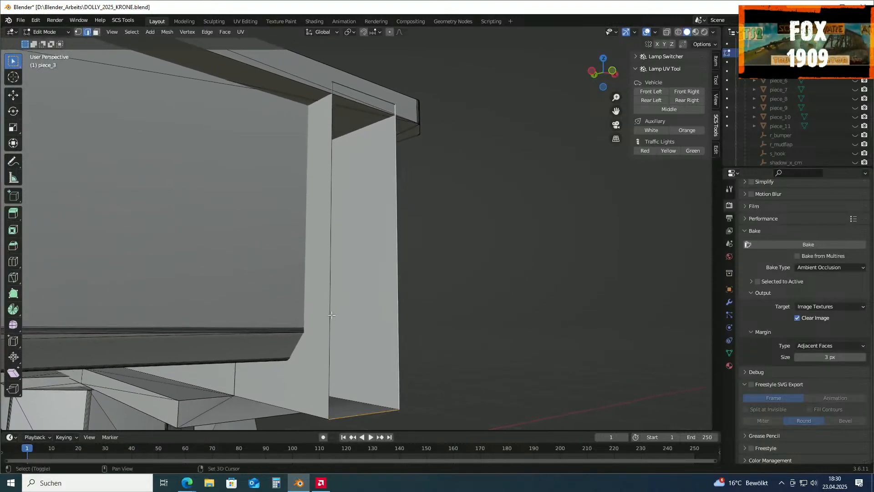
{"action": "scroll", "coordinate": [338, 284], "scroll_direction": "up", "scroll_amount": 6}
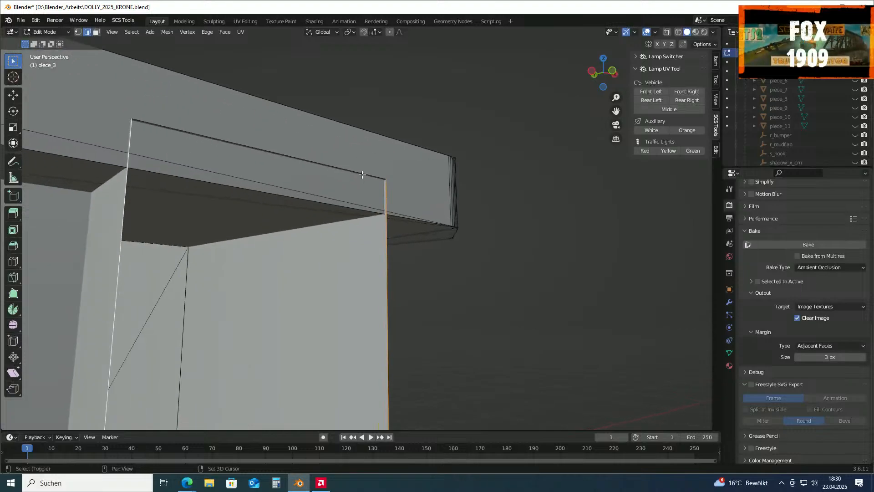
{"action": "left_click", "coordinate": [362, 269]}
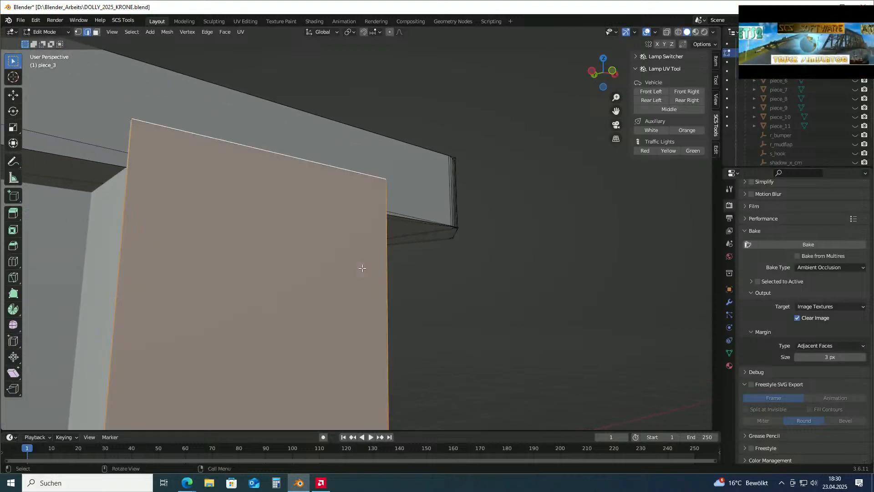
Extrude the filled end face of the frame corner outward along its normal by about 0.0045 m
{"action": "left_click", "coordinate": [513, 297]}
{"action": "scroll", "coordinate": [382, 278], "scroll_direction": "down", "scroll_amount": 8}
{"action": "middle_click_drag", "start_coordinate": [363, 288], "coordinate": [312, 299]}
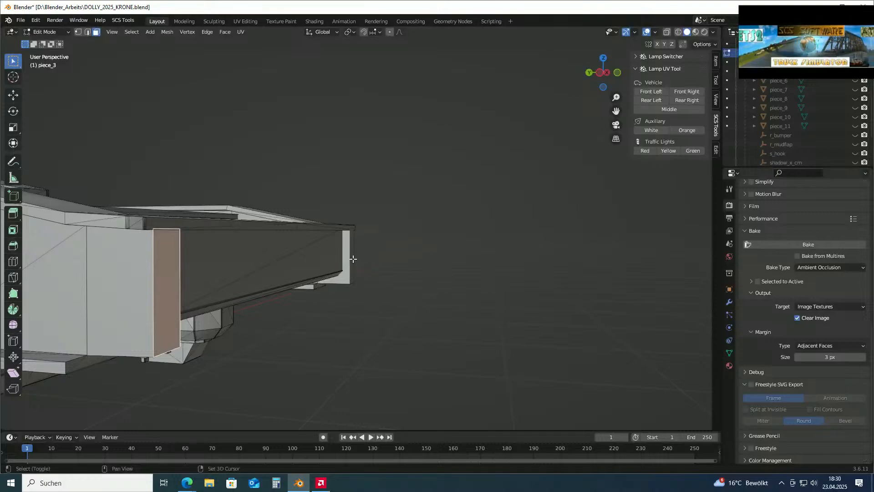
{"action": "middle_click_drag", "start_coordinate": [260, 291], "coordinate": [263, 287]}
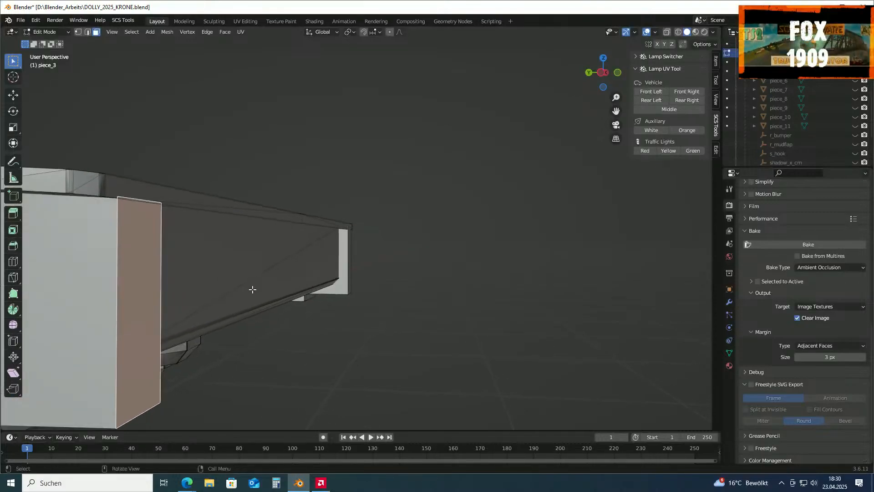
{"action": "scroll", "coordinate": [253, 288], "scroll_direction": "down", "scroll_amount": 6}
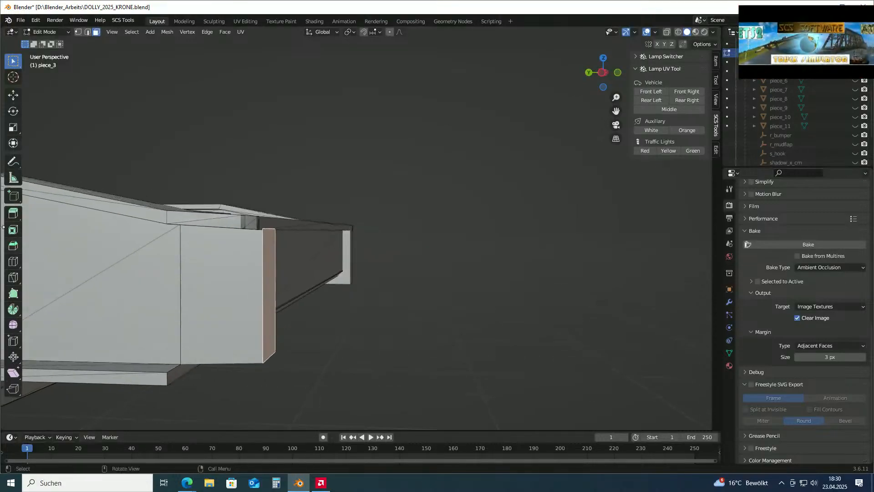
{"action": "middle_click_drag", "start_coordinate": [254, 286], "coordinate": [258, 287]}
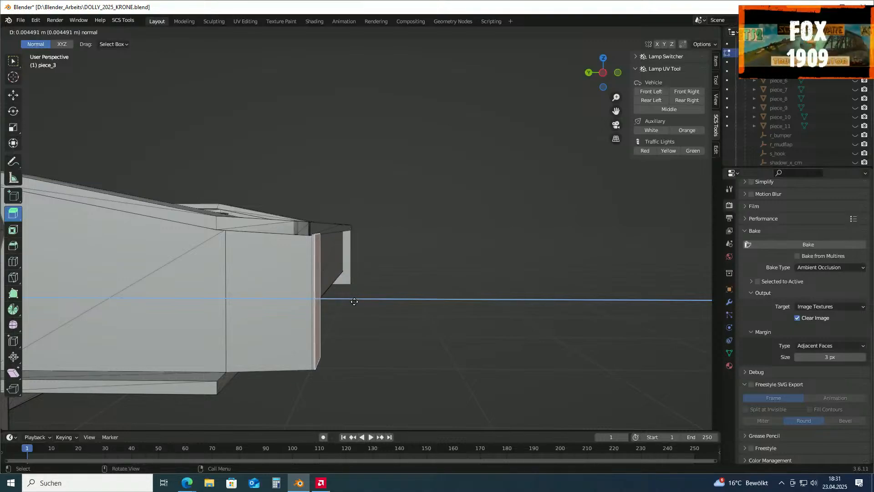
{"action": "left_click", "coordinate": [354, 301]}
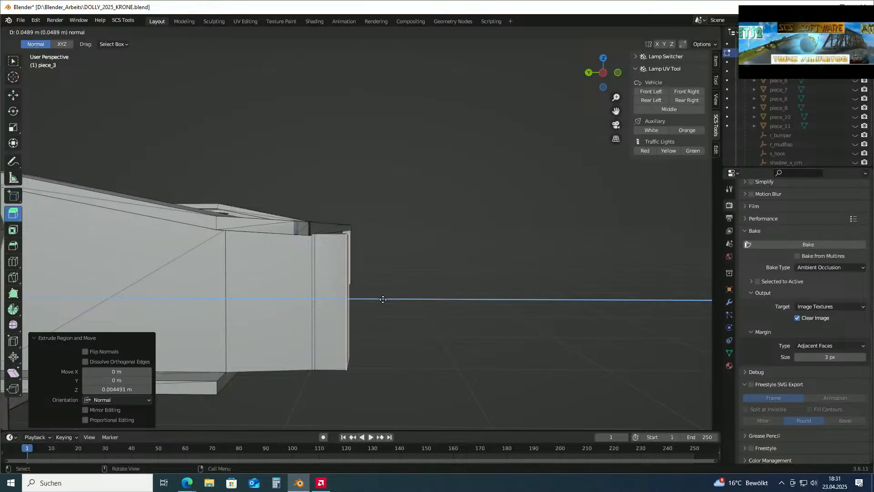
Extrude the same end face outward a second time by about 0.045 m to form a protruding end block
{"action": "left_click", "coordinate": [380, 299]}
{"action": "middle_click_drag", "start_coordinate": [428, 306], "coordinate": [400, 311]}
{"action": "scroll", "coordinate": [400, 307], "scroll_direction": "up", "scroll_amount": 3}
{"action": "scroll", "coordinate": [399, 312], "scroll_direction": "down", "scroll_amount": 10}
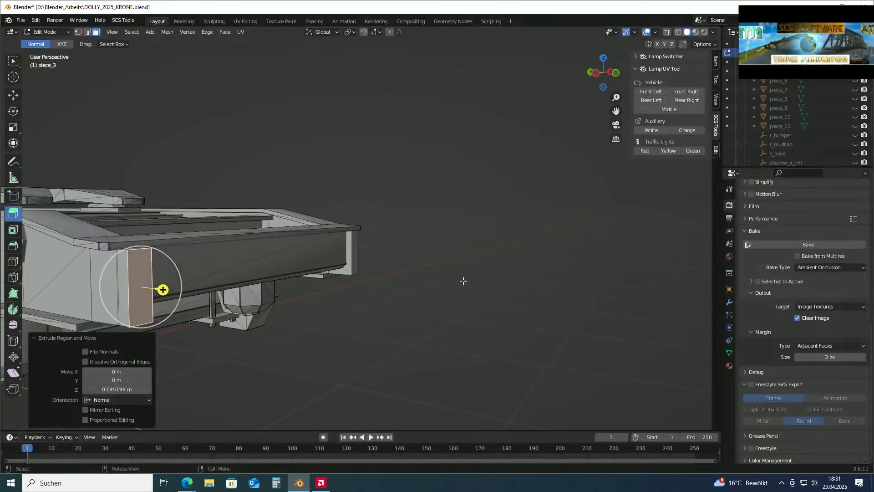
Select the protruding end block's narrow outer side face and extrude it sideways by about 0.027 m
{"action": "middle_click_drag", "start_coordinate": [385, 258], "coordinate": [289, 264]}
{"action": "middle_click_drag", "start_coordinate": [399, 266], "coordinate": [528, 223]}
{"action": "middle_click_drag", "start_coordinate": [308, 219], "coordinate": [623, 291], "text": "shift"}
{"action": "middle_click_drag", "start_coordinate": [455, 323], "coordinate": [403, 296], "text": "ctrl"}
{"action": "left_click", "coordinate": [289, 295]}
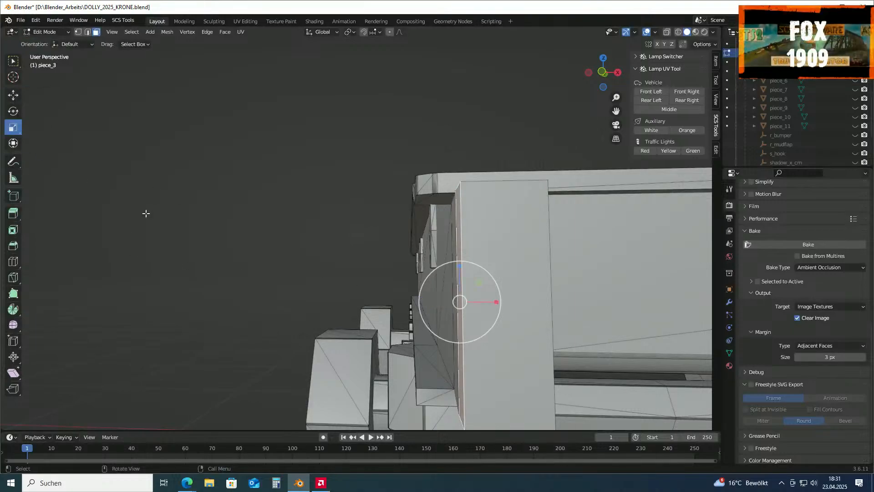
{"action": "left_click_drag", "start_coordinate": [496, 302], "coordinate": [493, 302]}
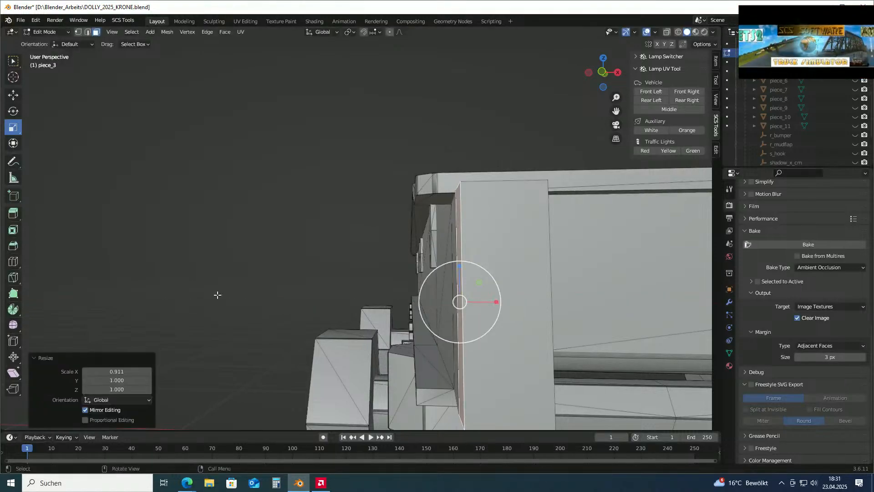
{"action": "key", "text": "ctrl+z"}
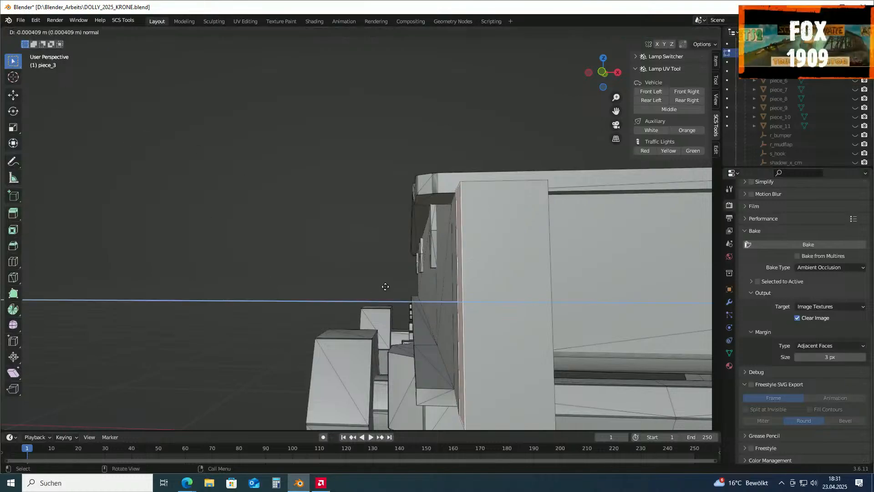
{"action": "left_click", "coordinate": [356, 284]}
Extrude the end block's opposite side face, toward the middle of the frame, by about 0.024 m
{"action": "middle_click_drag", "start_coordinate": [353, 287], "coordinate": [381, 328]}
{"action": "middle_click_drag", "start_coordinate": [432, 343], "coordinate": [134, 277], "text": "shift"}
{"action": "scroll", "coordinate": [211, 278], "scroll_direction": "down", "scroll_amount": 2}
{"action": "middle_click_drag", "start_coordinate": [211, 278], "coordinate": [198, 270]}
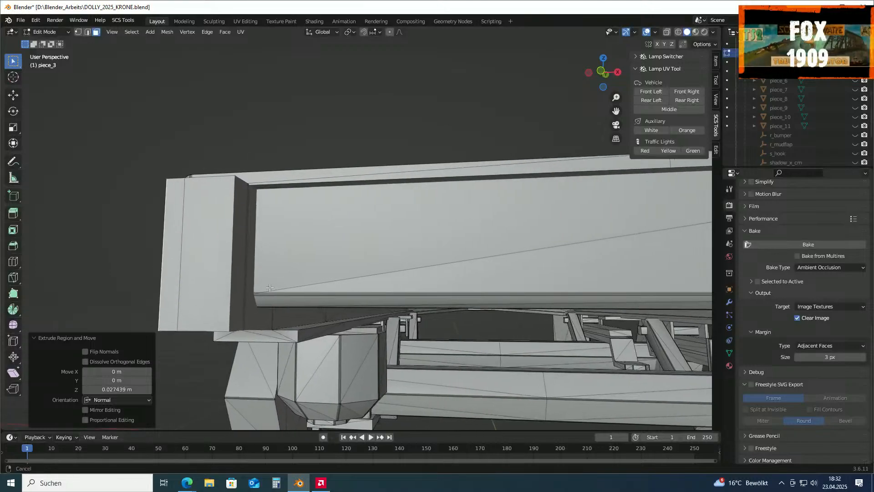
{"action": "middle_click_drag", "start_coordinate": [257, 286], "coordinate": [228, 292], "text": "shift"}
{"action": "left_click", "coordinate": [207, 272]}
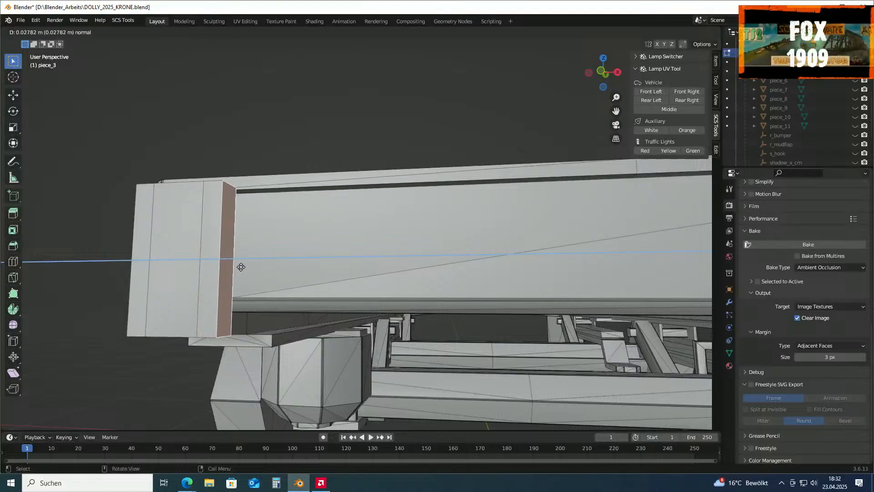
{"action": "left_click", "coordinate": [238, 267]}
Select the bottom, side, front and top faces of the widened end block and scale them to 0.536 along Z
{"action": "middle_click_drag", "start_coordinate": [238, 267], "coordinate": [321, 288]}
{"action": "scroll", "coordinate": [321, 287], "scroll_direction": "up", "scroll_amount": 4}
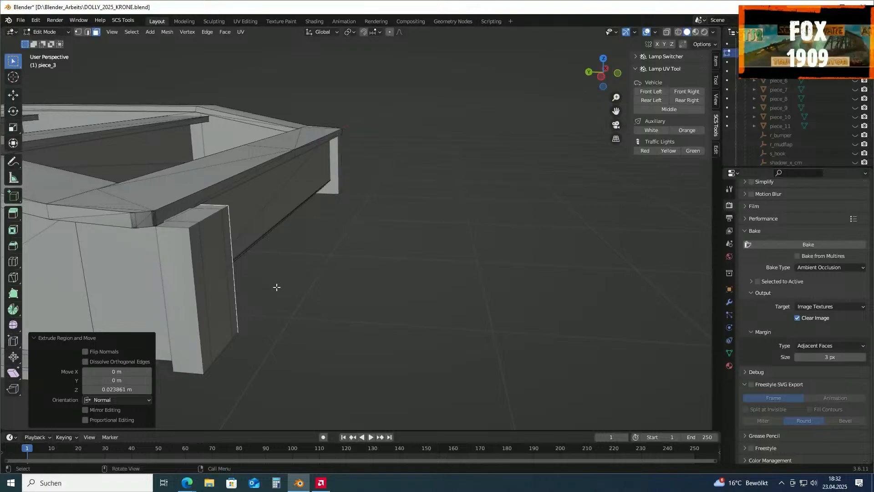
{"action": "scroll", "coordinate": [341, 273], "scroll_direction": "up", "scroll_amount": 4}
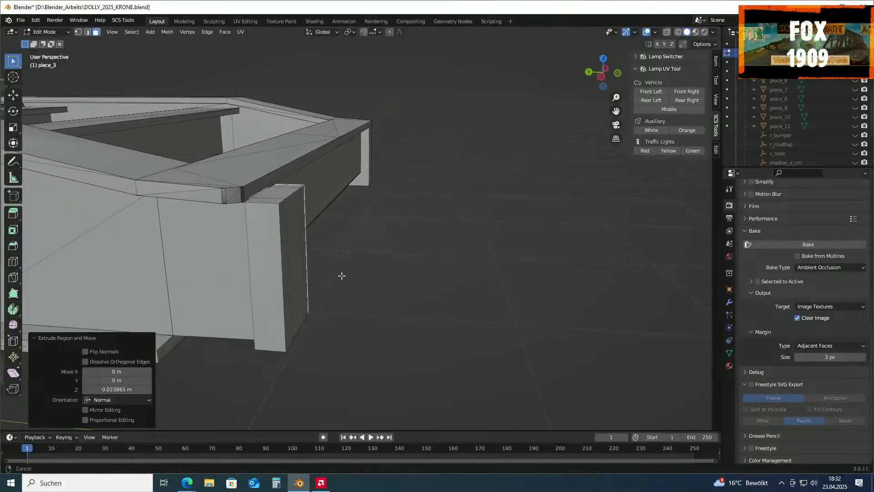
{"action": "middle_click_drag", "start_coordinate": [447, 254], "coordinate": [397, 197]}
{"action": "scroll", "coordinate": [417, 264], "scroll_direction": "up", "scroll_amount": 2}
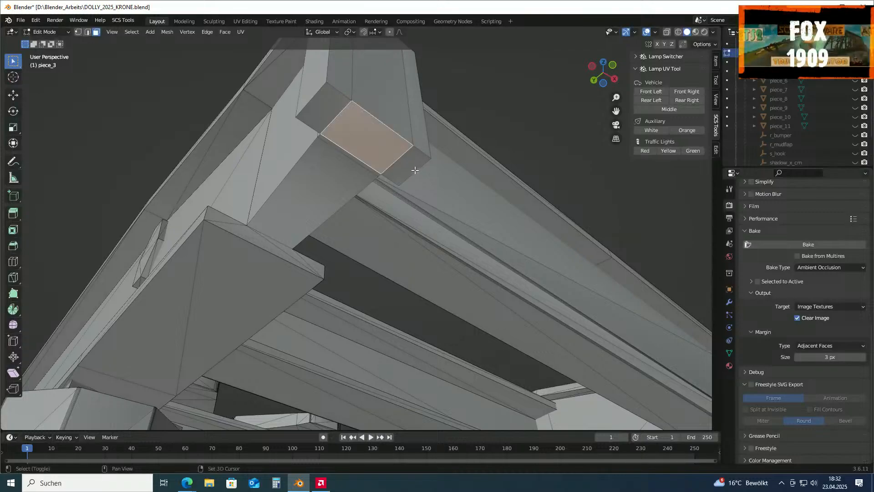
{"action": "middle_click_drag", "start_coordinate": [344, 99], "coordinate": [374, 163]}
{"action": "left_click", "coordinate": [406, 193], "text": "shift"}
{"action": "left_click", "coordinate": [434, 183], "text": "shift"}
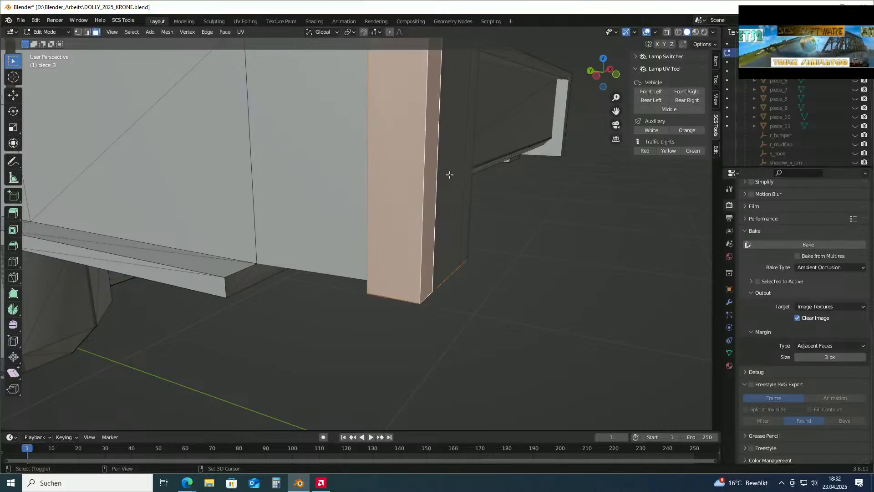
{"action": "left_click", "coordinate": [449, 175], "text": "shift"}
{"action": "left_click", "coordinate": [470, 169], "text": "shift"}
{"action": "scroll", "coordinate": [469, 168], "scroll_direction": "down", "scroll_amount": 2}
{"action": "middle_click_drag", "start_coordinate": [469, 168], "coordinate": [410, 377]}
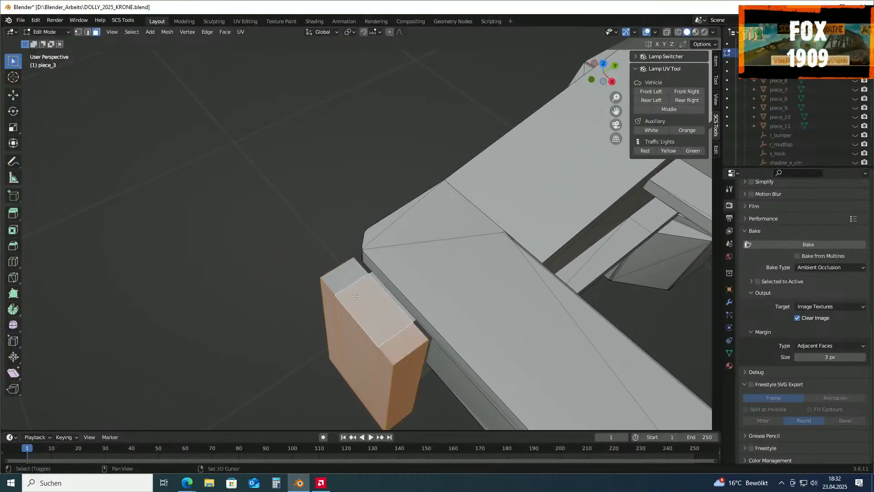
{"action": "middle_click_drag", "start_coordinate": [344, 282], "coordinate": [250, 314]}
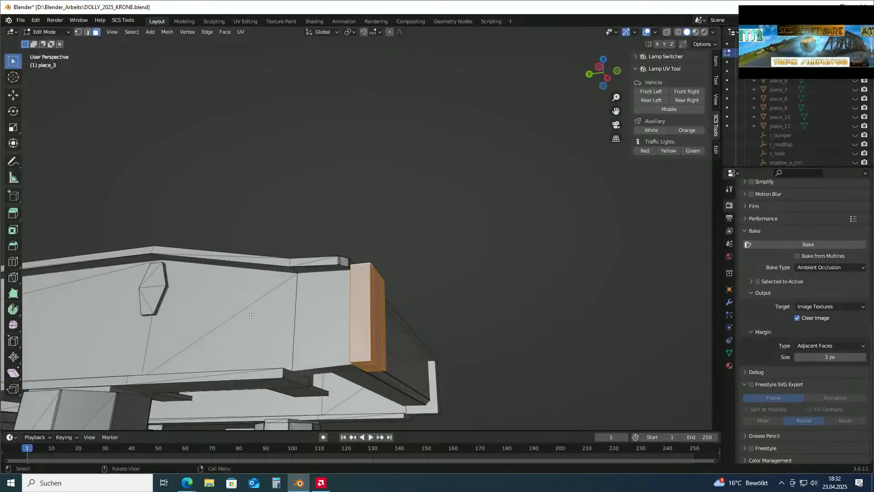
{"action": "left_click", "coordinate": [13, 128]}
{"action": "scroll", "coordinate": [359, 308], "scroll_direction": "up", "scroll_amount": 3}
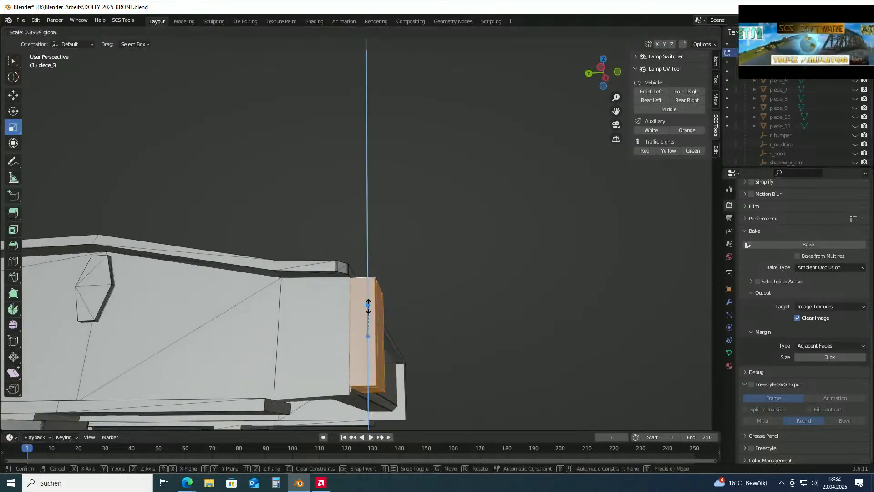
{"action": "left_click", "coordinate": [367, 318]}
Try to scale the selected end block slightly wider along X
{"action": "middle_click_drag", "start_coordinate": [368, 319], "coordinate": [358, 237]}
{"action": "scroll", "coordinate": [359, 244], "scroll_direction": "up", "scroll_amount": 4}
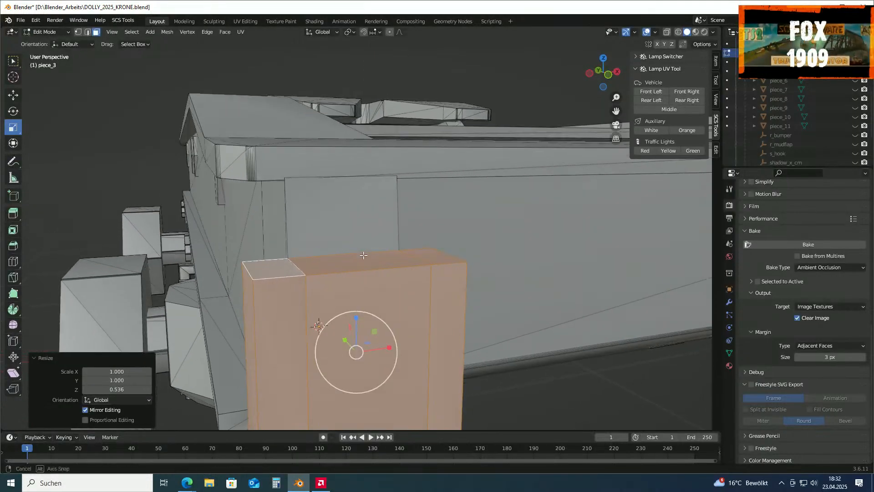
{"action": "middle_click_drag", "start_coordinate": [374, 306], "coordinate": [362, 282]}
{"action": "scroll", "coordinate": [362, 282], "scroll_direction": "down", "scroll_amount": 5}
{"action": "middle_click_drag", "start_coordinate": [363, 294], "coordinate": [353, 296]}
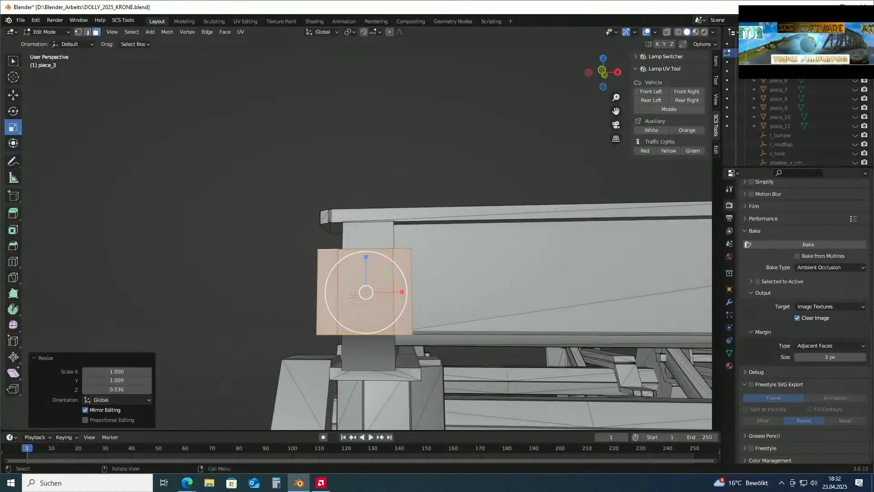
{"action": "left_click_drag", "start_coordinate": [401, 292], "coordinate": [409, 291]}
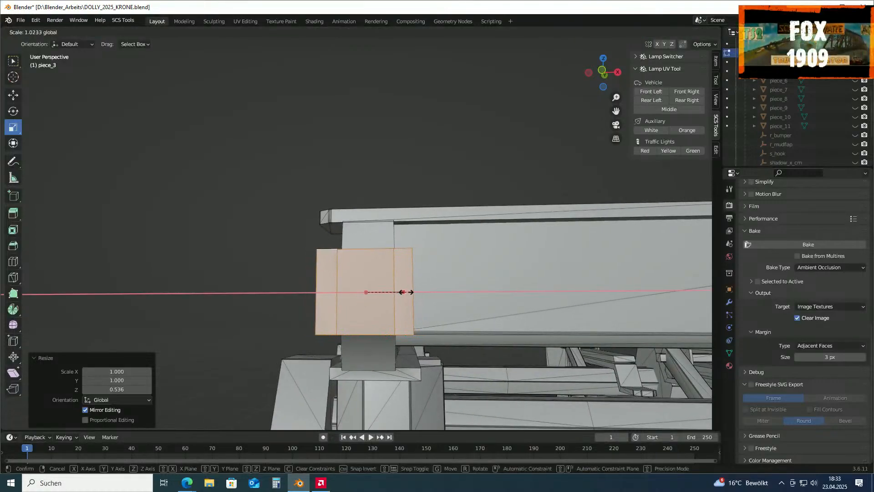
{"action": "left_click_drag", "start_coordinate": [409, 291], "coordinate": [408, 291]}
{"action": "key", "text": "ctrl+z"}
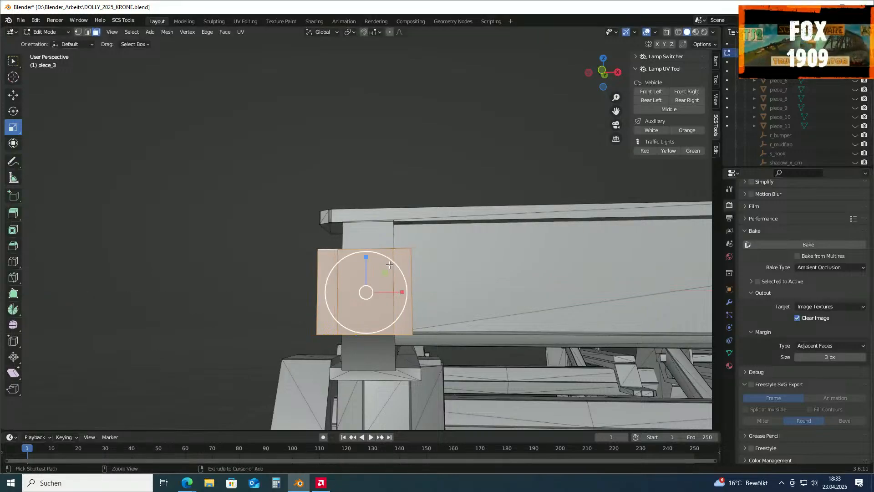
Inspect the end block's rear side and try to scale the selected faces to 1.400 along X
{"action": "middle_click_drag", "start_coordinate": [389, 265], "coordinate": [460, 256]}
{"action": "left_click", "coordinate": [13, 60]}
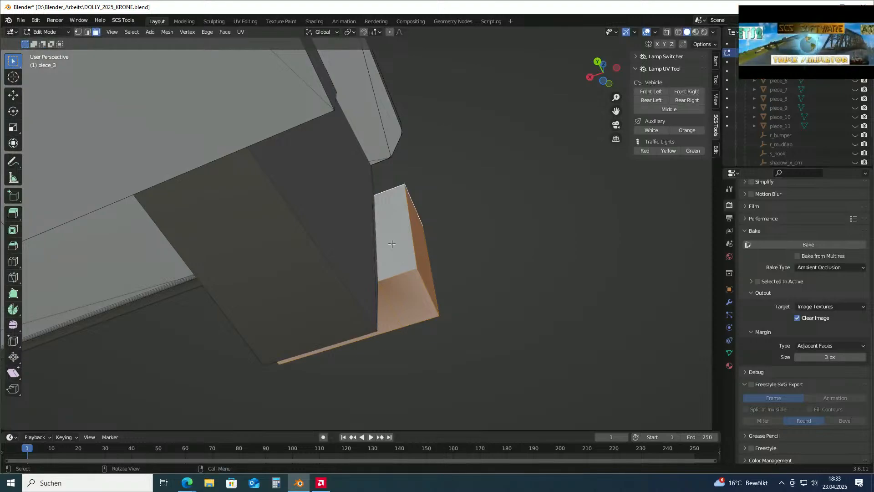
{"action": "middle_click_drag", "start_coordinate": [392, 244], "coordinate": [525, 261], "text": "shift"}
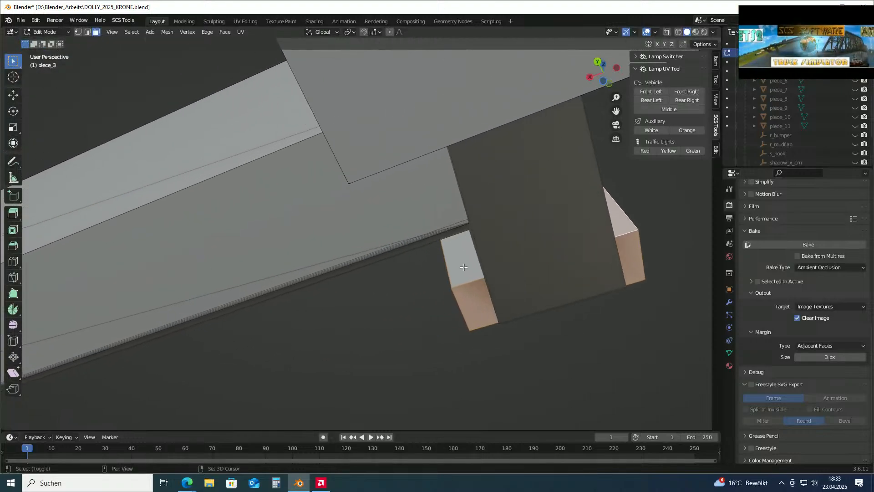
{"action": "middle_click_drag", "start_coordinate": [605, 256], "coordinate": [317, 318]}
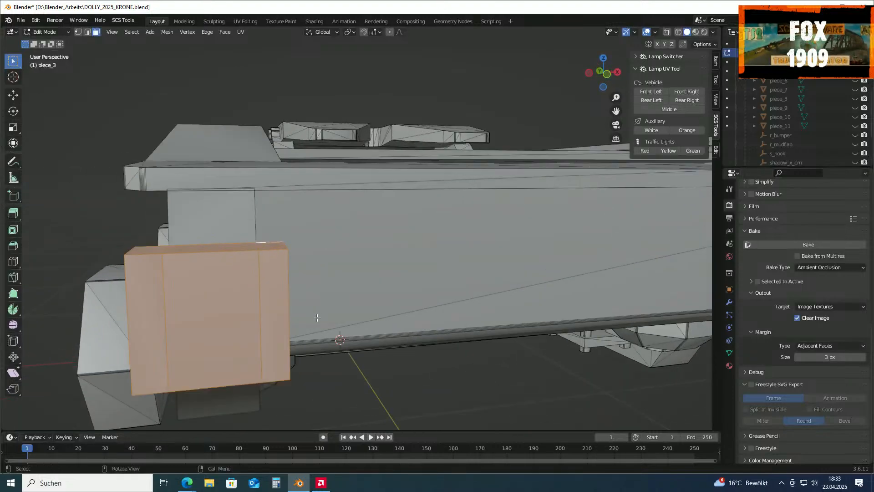
{"action": "left_click", "coordinate": [13, 128]}
{"action": "left_click_drag", "start_coordinate": [252, 311], "coordinate": [271, 310]}
{"action": "middle_click_drag", "start_coordinate": [270, 310], "coordinate": [371, 282]}
{"action": "scroll", "coordinate": [371, 282], "scroll_direction": "up", "scroll_amount": 6}
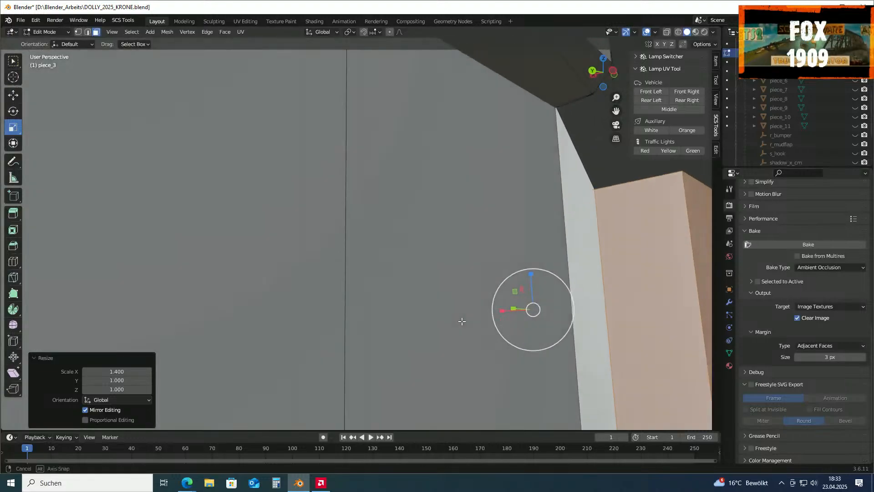
{"action": "middle_click_drag", "start_coordinate": [461, 321], "coordinate": [390, 338]}
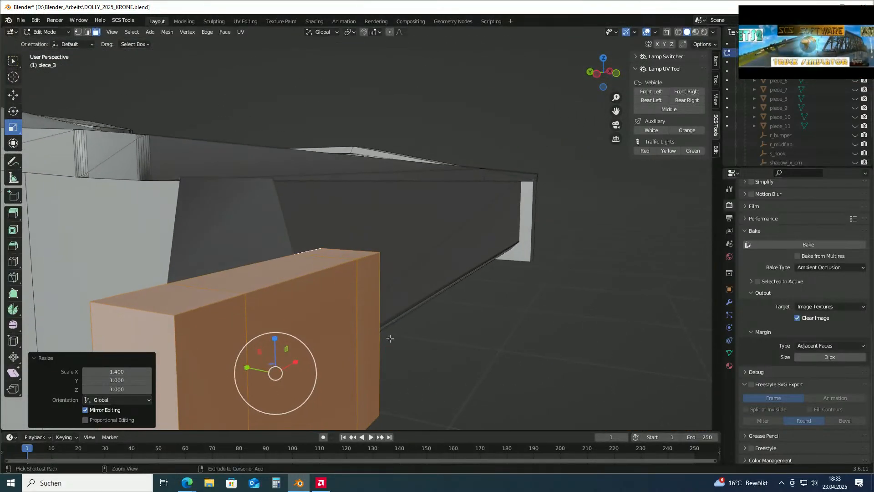
{"action": "key", "text": "ctrl+z"}
Clear the selection and examine the end block's proportions against the frame corner from several angles
{"action": "middle_click_drag", "start_coordinate": [309, 324], "coordinate": [415, 286]}
{"action": "scroll", "coordinate": [251, 320], "scroll_direction": "up", "scroll_amount": 4}
{"action": "left_click", "coordinate": [95, 251]}
{"action": "scroll", "coordinate": [259, 285], "scroll_direction": "down", "scroll_amount": 5}
{"action": "middle_click_drag", "start_coordinate": [259, 285], "coordinate": [302, 275]}
{"action": "scroll", "coordinate": [455, 255], "scroll_direction": "up", "scroll_amount": 3}
{"action": "middle_click_drag", "start_coordinate": [492, 248], "coordinate": [291, 273], "text": "shift"}
{"action": "middle_click_drag", "start_coordinate": [292, 273], "coordinate": [388, 268]}
{"action": "scroll", "coordinate": [312, 278], "scroll_direction": "up", "scroll_amount": 4}
{"action": "scroll", "coordinate": [246, 270], "scroll_direction": "up", "scroll_amount": 2}
{"action": "scroll", "coordinate": [329, 268], "scroll_direction": "up", "scroll_amount": 3}
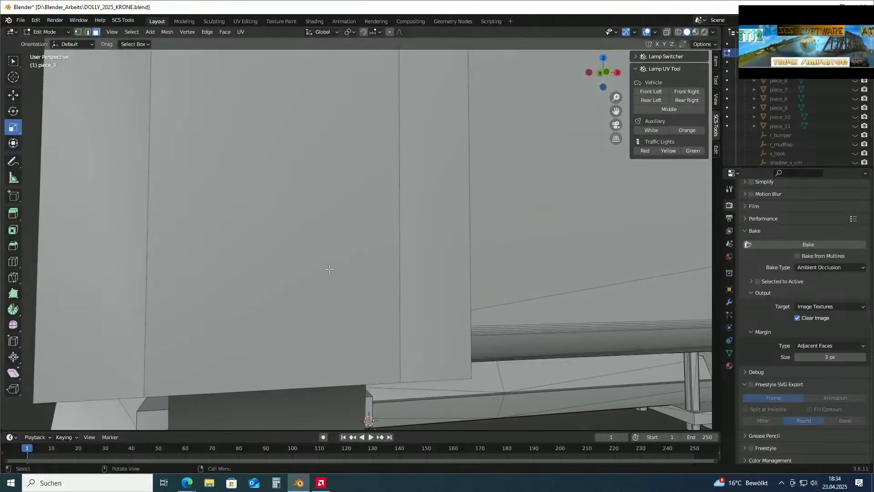
{"action": "scroll", "coordinate": [324, 266], "scroll_direction": "down", "scroll_amount": 2}
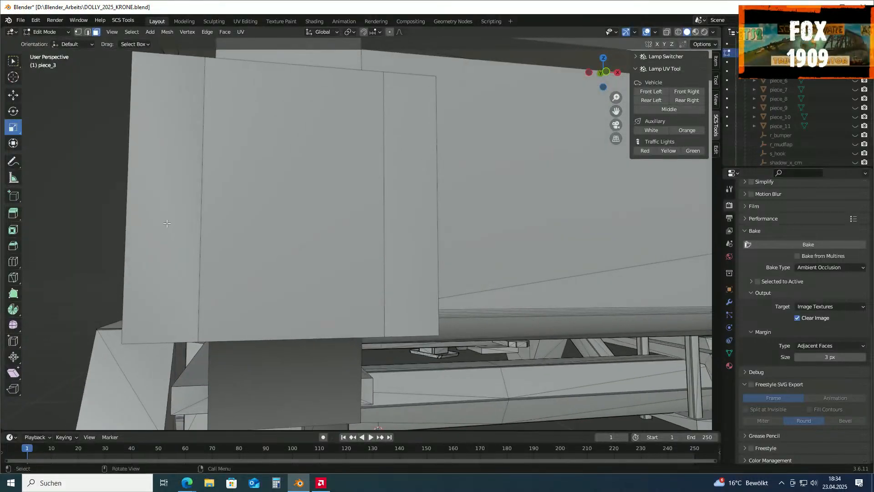
Select the two narrow vertical strip faces at the outer sides of the end block's front
{"action": "left_click", "coordinate": [178, 214]}
{"action": "left_click", "coordinate": [13, 62]}
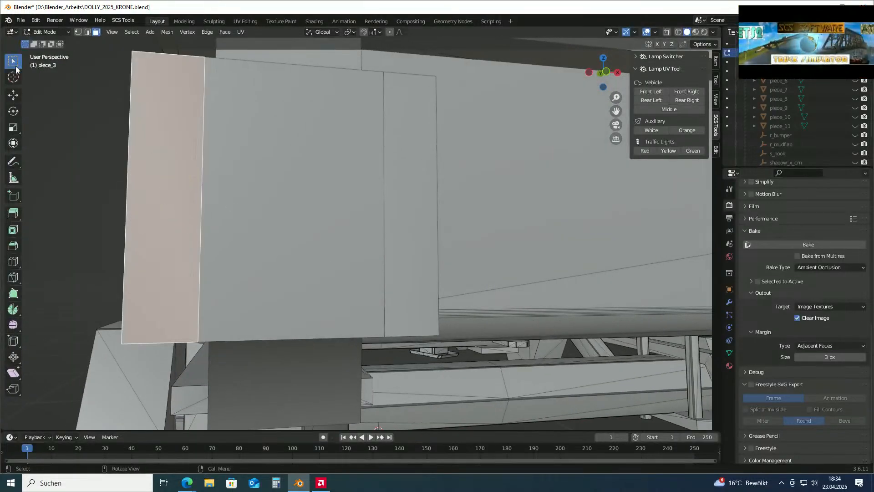
{"action": "middle_click_drag", "start_coordinate": [240, 174], "coordinate": [244, 185]}
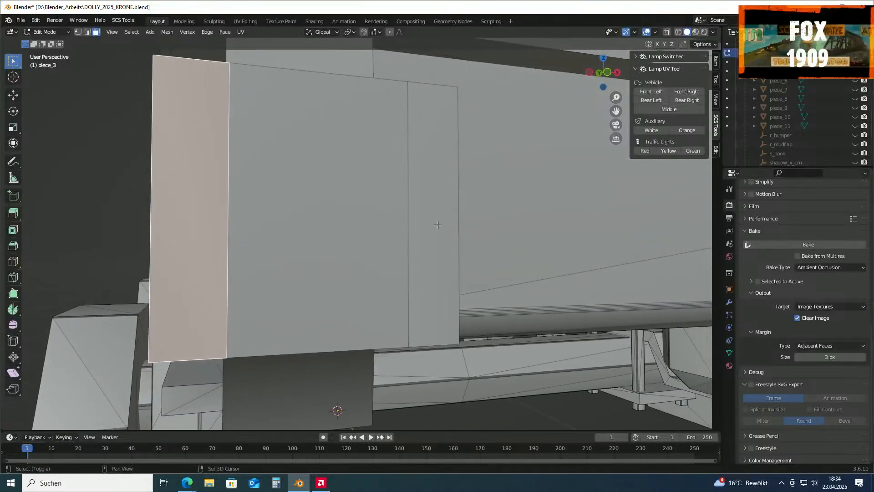
{"action": "left_click", "coordinate": [438, 224], "text": "shift"}
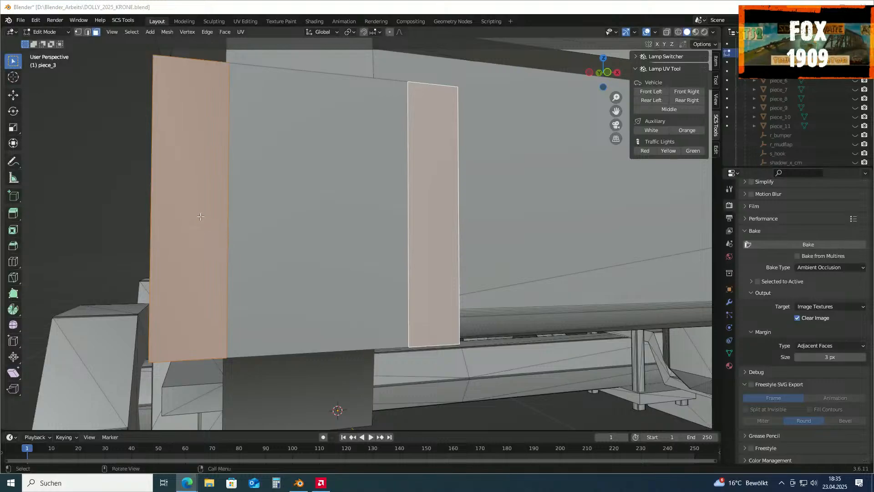
Cut four evenly spaced horizontal edge loops around the end block, keeping them unslid, and clear the selection
{"action": "scroll", "coordinate": [189, 179], "scroll_direction": "down", "scroll_amount": 1}
{"action": "middle_click_drag", "start_coordinate": [189, 178], "coordinate": [260, 181]}
{"action": "left_click", "coordinate": [61, 164]}
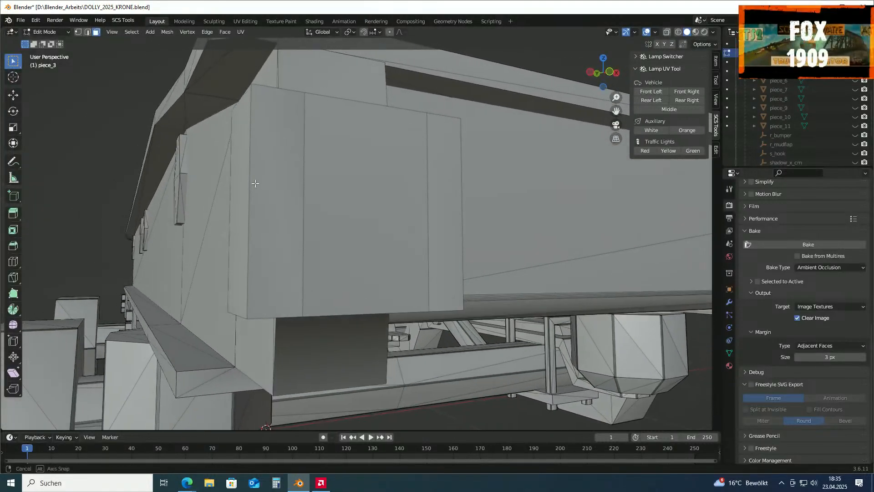
{"action": "key", "text": "ctrl+r"}
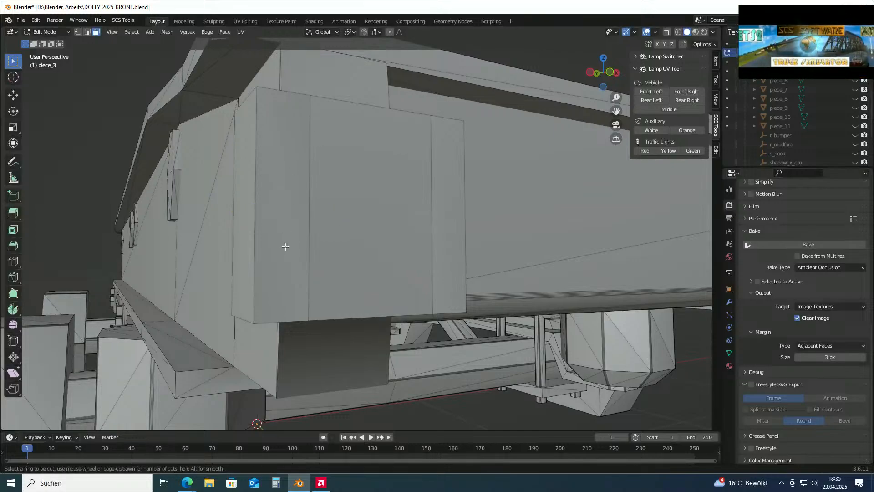
{"action": "scroll", "coordinate": [292, 176], "scroll_direction": "up", "scroll_amount": 2}
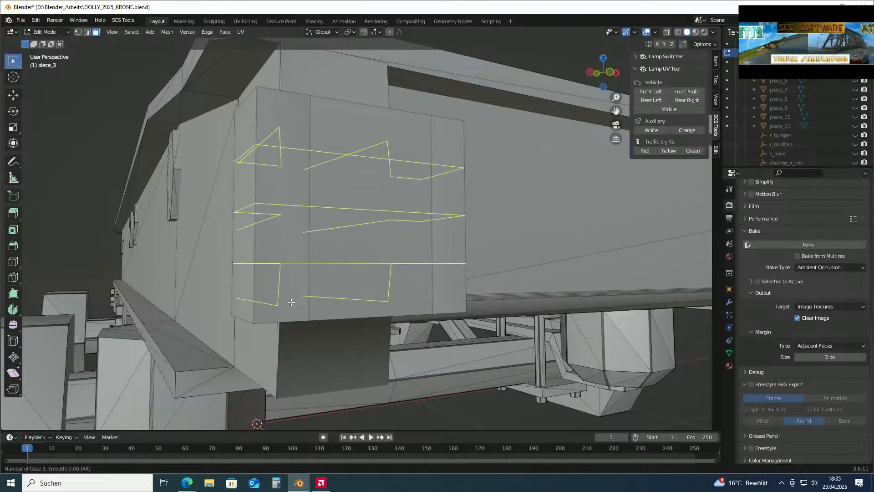
{"action": "scroll", "coordinate": [297, 227], "scroll_direction": "down", "scroll_amount": 1}
{"action": "scroll", "coordinate": [295, 215], "scroll_direction": "down", "scroll_amount": 1}
{"action": "scroll", "coordinate": [294, 190], "scroll_direction": "up", "scroll_amount": 1}
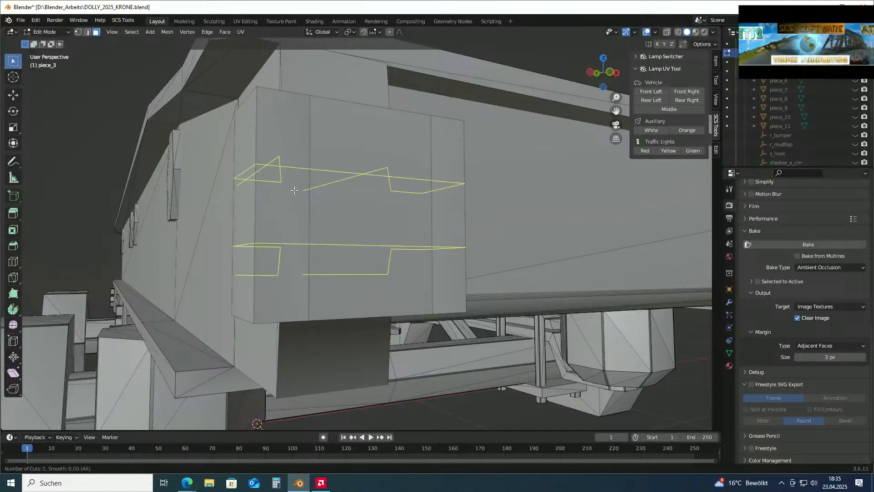
{"action": "scroll", "coordinate": [294, 190], "scroll_direction": "up", "scroll_amount": 3}
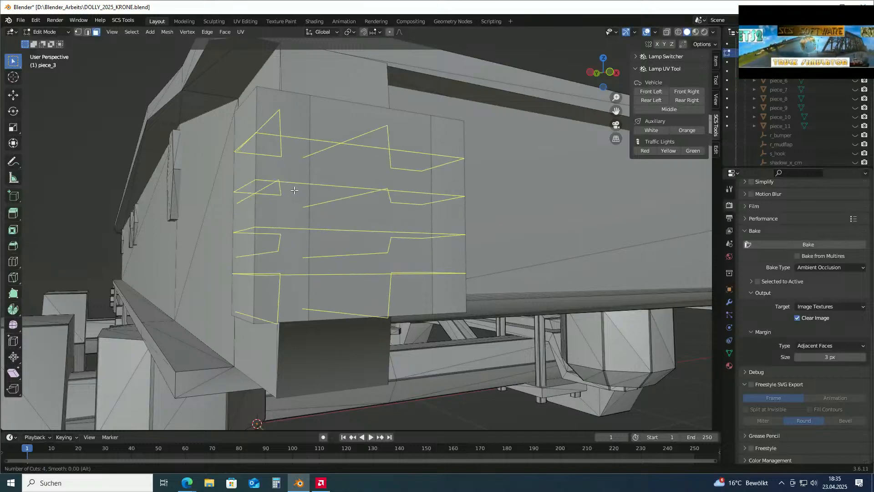
{"action": "scroll", "coordinate": [294, 191], "scroll_direction": "down", "scroll_amount": 1}
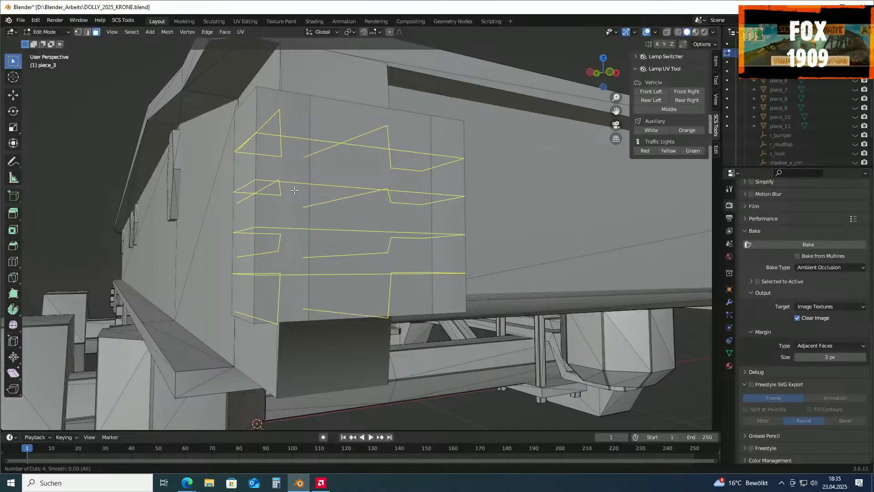
{"action": "scroll", "coordinate": [294, 191], "scroll_direction": "up", "scroll_amount": 1}
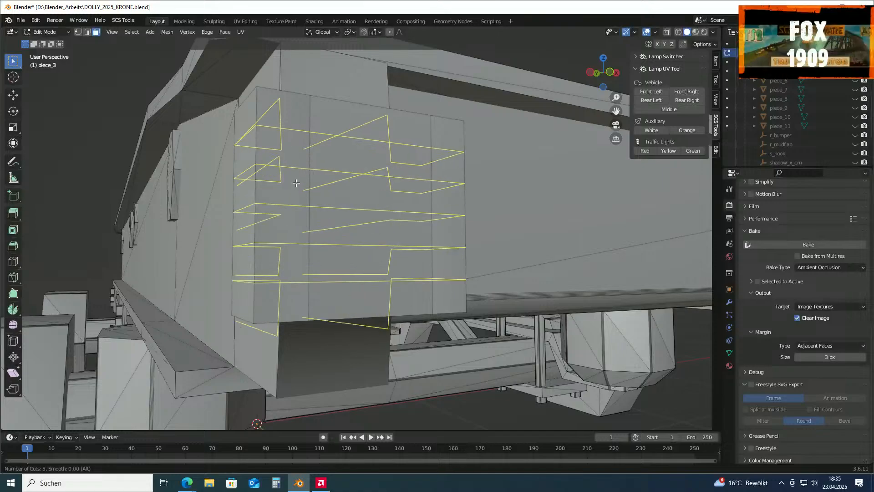
{"action": "scroll", "coordinate": [296, 182], "scroll_direction": "down", "scroll_amount": 1}
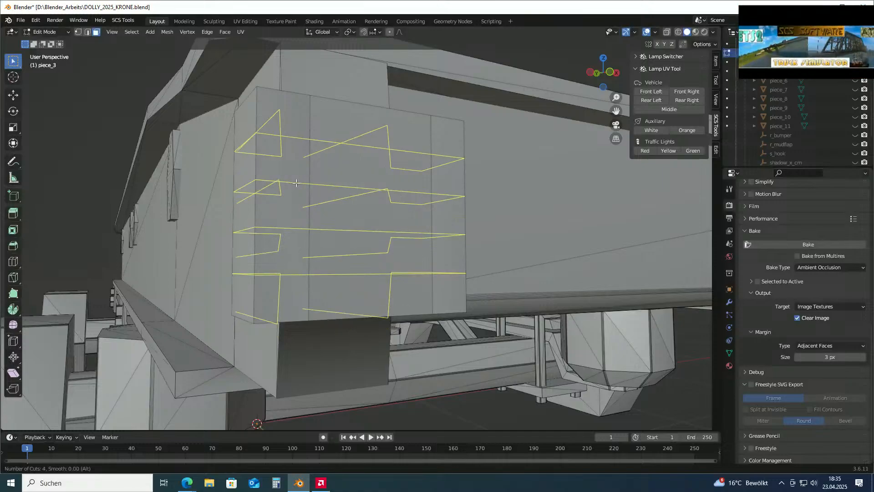
{"action": "left_click", "coordinate": [296, 182]}
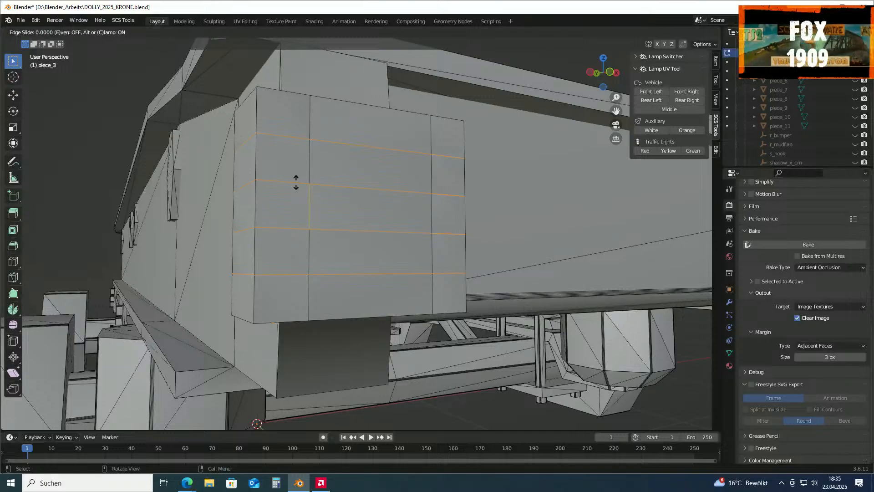
{"action": "right_click", "coordinate": [296, 182]}
{"action": "left_click", "coordinate": [49, 198]}
Select the four faces in the second and fourth rows of the end block's two outer vertical strips
{"action": "scroll", "coordinate": [50, 198], "scroll_direction": "down", "scroll_amount": 3}
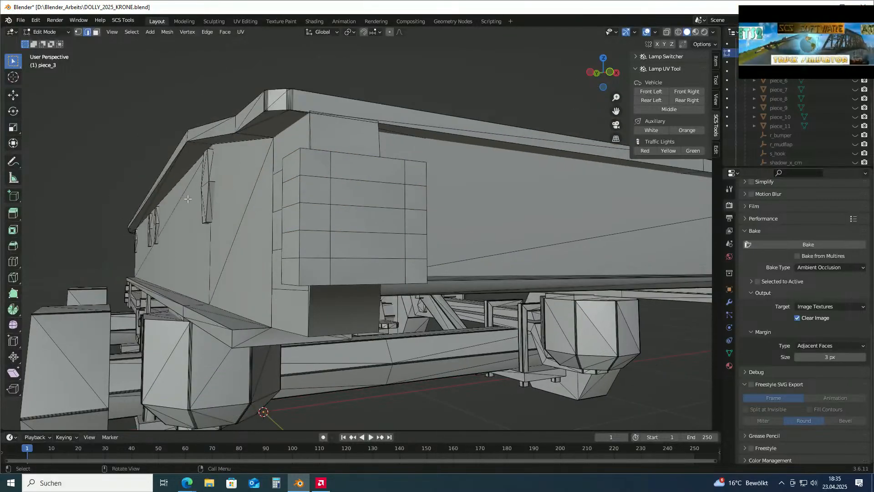
{"action": "middle_click_drag", "start_coordinate": [212, 205], "coordinate": [191, 206]}
{"action": "scroll", "coordinate": [265, 217], "scroll_direction": "up", "scroll_amount": 4}
{"action": "mouse_move", "coordinate": [266, 217]}
{"action": "middle_mouse_down"}
{"action": "mouse_move", "coordinate": [199, 191]}
{"action": "mouse_move", "coordinate": [209, 174]}
{"action": "mouse_move", "coordinate": [240, 187]}
{"action": "mouse_move", "coordinate": [273, 228]}
{"action": "middle_mouse_up"}
{"action": "scroll", "coordinate": [258, 221], "scroll_direction": "down", "scroll_amount": 3}
{"action": "middle_click_drag", "start_coordinate": [255, 271], "coordinate": [212, 281]}
{"action": "left_click", "coordinate": [199, 279]}
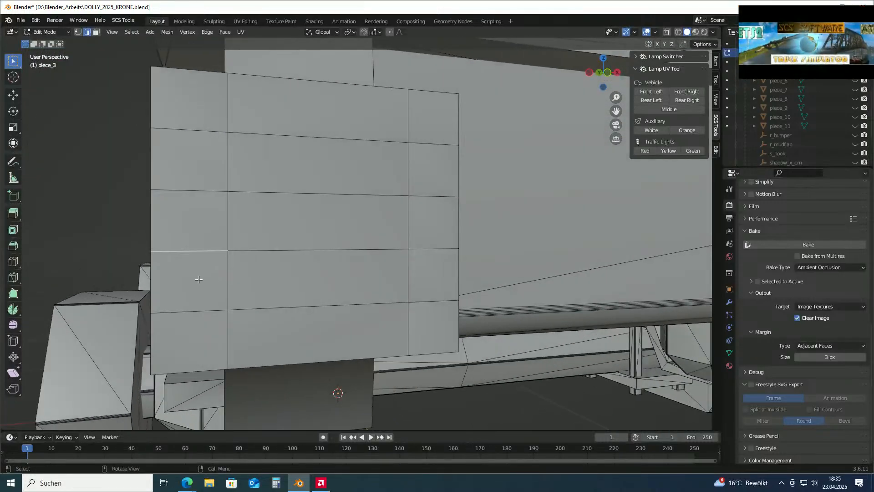
{"action": "left_click", "coordinate": [96, 33]}
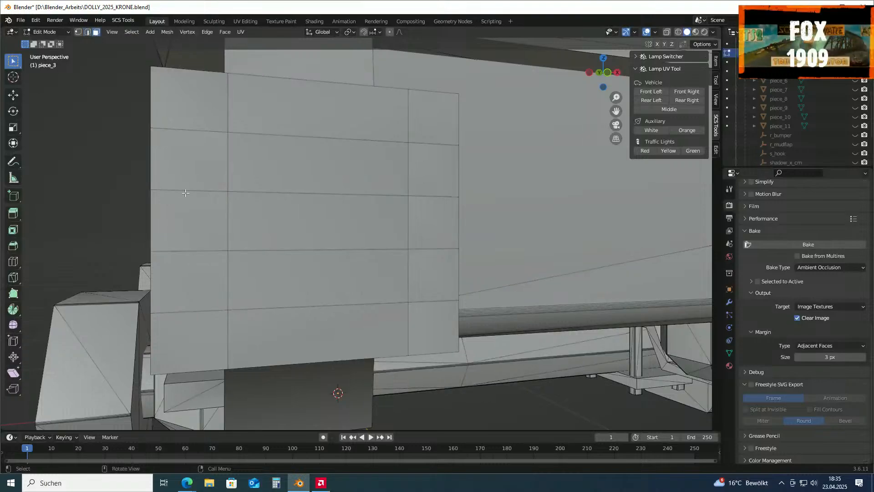
{"action": "left_click", "coordinate": [210, 282]}
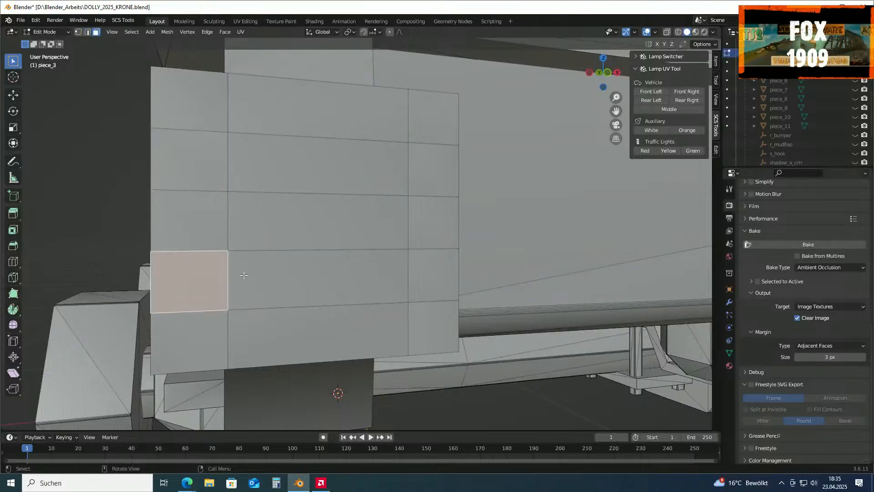
{"action": "left_click", "coordinate": [436, 282], "text": "shift"}
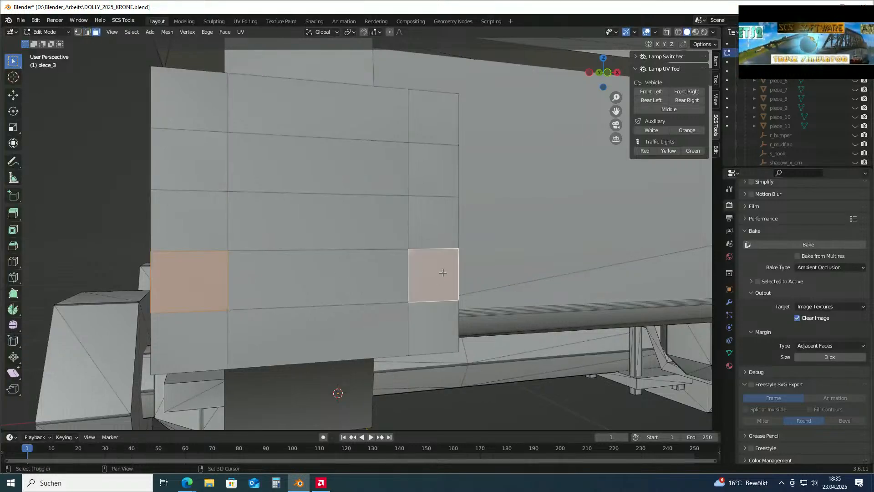
{"action": "left_click", "coordinate": [434, 173], "text": "shift"}
{"action": "left_click", "coordinate": [195, 162], "text": "shift"}
Inset the four selected end block faces by about 0.0075 m
{"action": "middle_click_drag", "start_coordinate": [195, 162], "coordinate": [472, 239]}
{"action": "scroll", "coordinate": [484, 233], "scroll_direction": "down", "scroll_amount": 3}
{"action": "key", "text": "i"}
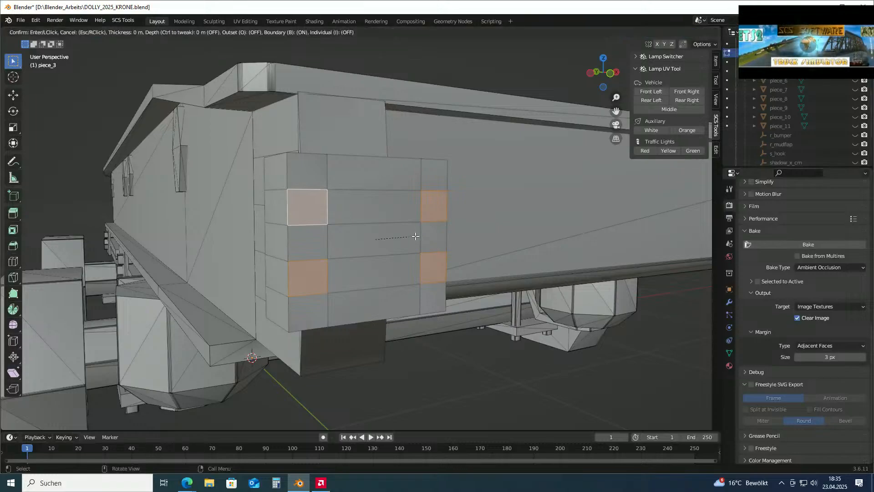
{"action": "left_click", "coordinate": [404, 236]}
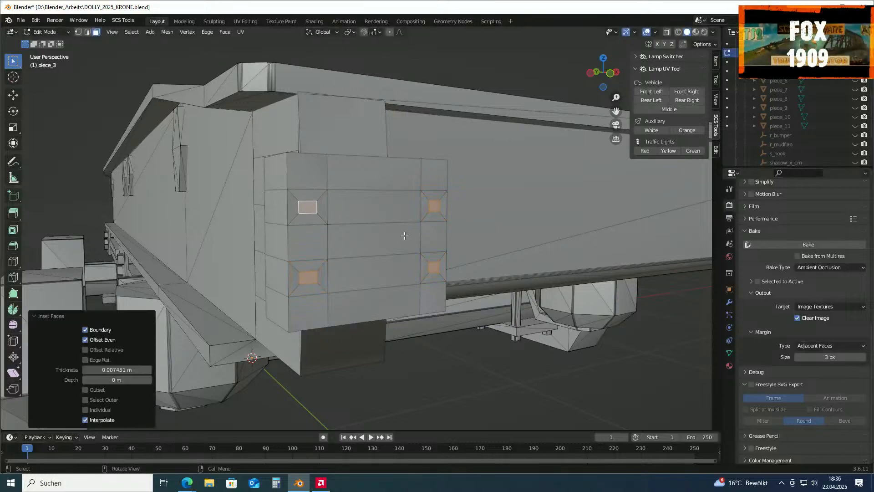
Recess the four inset faces into the end block by moving them about 0.003 m along Y
{"action": "scroll", "coordinate": [405, 236], "scroll_direction": "up", "scroll_amount": 6}
{"action": "scroll", "coordinate": [423, 242], "scroll_direction": "down", "scroll_amount": 2}
{"action": "middle_click_drag", "start_coordinate": [426, 241], "coordinate": [473, 260]}
{"action": "scroll", "coordinate": [433, 246], "scroll_direction": "down", "scroll_amount": 4}
{"action": "scroll", "coordinate": [451, 236], "scroll_direction": "up", "scroll_amount": 3}
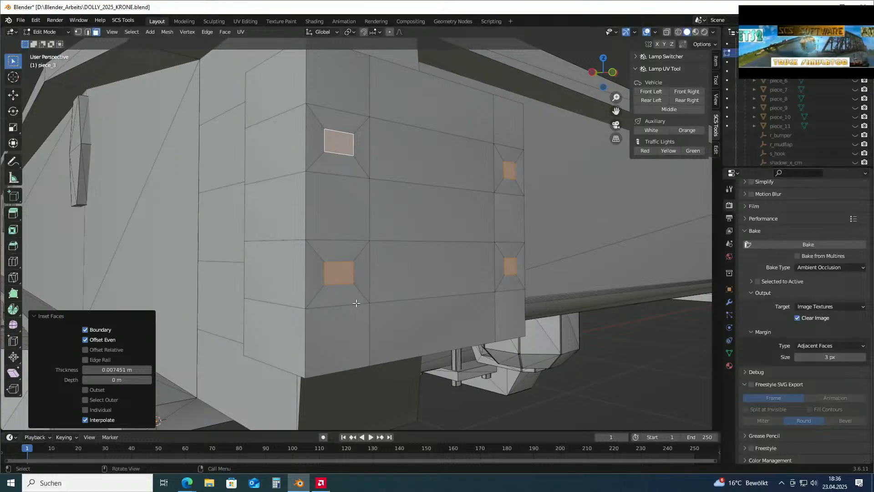
{"action": "scroll", "coordinate": [361, 287], "scroll_direction": "up", "scroll_amount": 6}
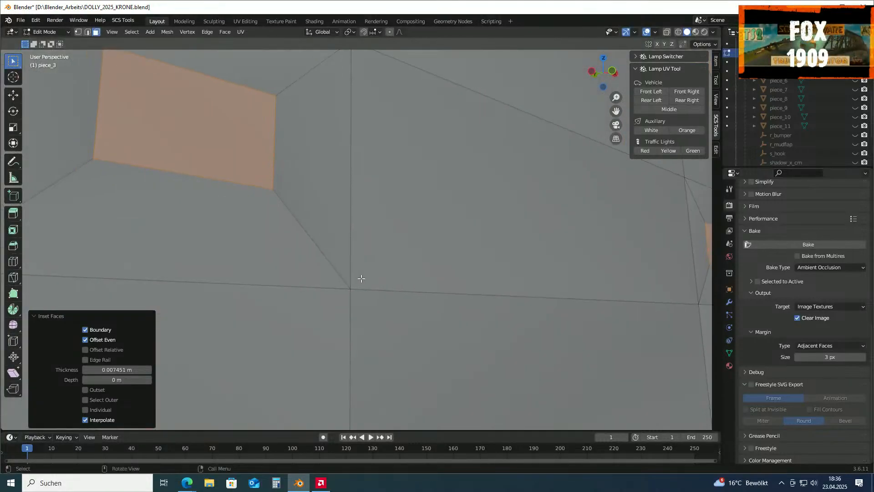
{"action": "scroll", "coordinate": [361, 279], "scroll_direction": "down", "scroll_amount": 8}
{"action": "scroll", "coordinate": [360, 282], "scroll_direction": "up", "scroll_amount": 6}
{"action": "scroll", "coordinate": [361, 285], "scroll_direction": "up", "scroll_amount": 2}
{"action": "middle_click_drag", "start_coordinate": [360, 286], "coordinate": [371, 287]}
{"action": "scroll", "coordinate": [424, 296], "scroll_direction": "down", "scroll_amount": 2}
{"action": "middle_click_drag", "start_coordinate": [426, 298], "coordinate": [431, 301]}
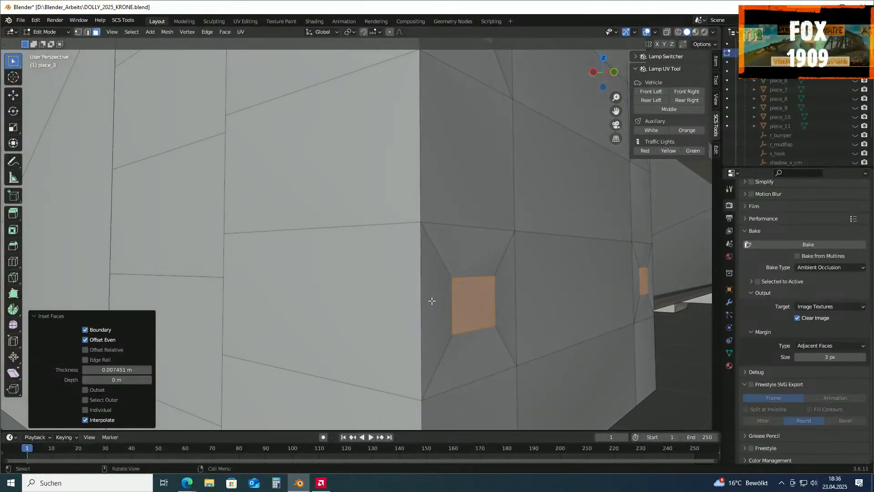
{"action": "left_click", "coordinate": [13, 95]}
{"action": "left_click_drag", "start_coordinate": [553, 188], "coordinate": [539, 191]}
Clear the face selection and examine the four recesses in the end block from several angles
{"action": "scroll", "coordinate": [547, 242], "scroll_direction": "down", "scroll_amount": 6}
{"action": "middle_click_drag", "start_coordinate": [553, 275], "coordinate": [509, 280]}
{"action": "scroll", "coordinate": [455, 273], "scroll_direction": "up", "scroll_amount": 6}
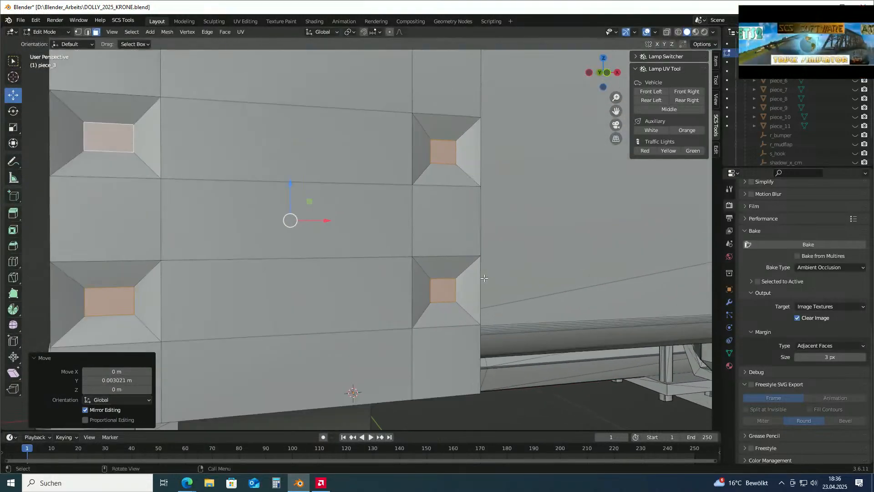
{"action": "scroll", "coordinate": [415, 266], "scroll_direction": "down", "scroll_amount": 3}
{"action": "middle_click_drag", "start_coordinate": [415, 265], "coordinate": [425, 265]}
{"action": "scroll", "coordinate": [401, 259], "scroll_direction": "up", "scroll_amount": 3}
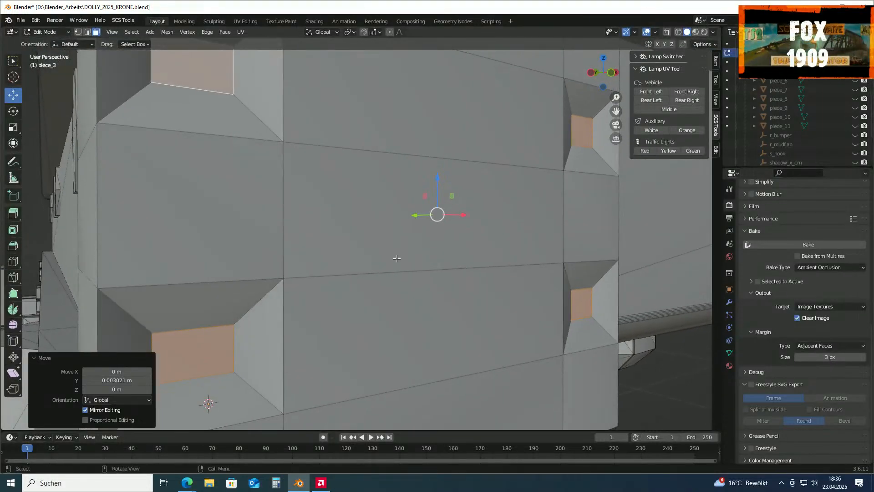
{"action": "left_click", "coordinate": [14, 63]}
{"action": "middle_click_drag", "start_coordinate": [456, 213], "coordinate": [434, 247]}
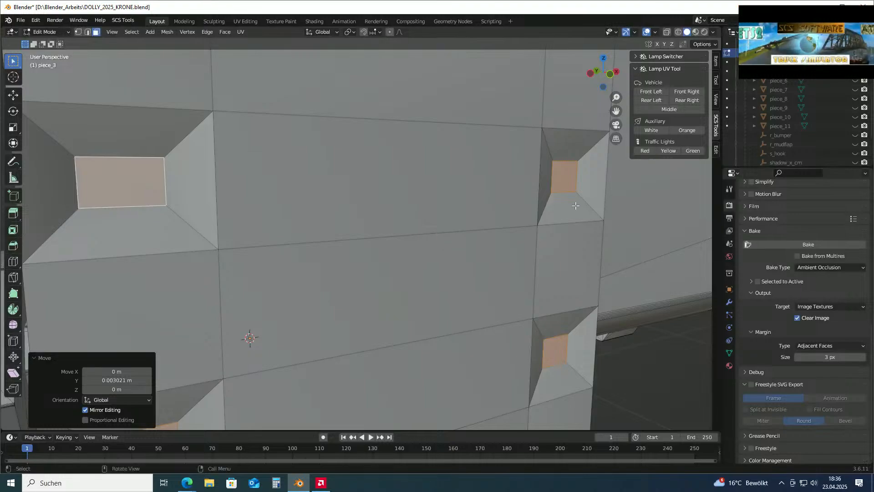
{"action": "scroll", "coordinate": [569, 209], "scroll_direction": "down", "scroll_amount": 6}
{"action": "left_click", "coordinate": [556, 372]}
{"action": "middle_click_drag", "start_coordinate": [556, 372], "coordinate": [578, 349]}
{"action": "scroll", "coordinate": [524, 321], "scroll_direction": "up", "scroll_amount": 6}
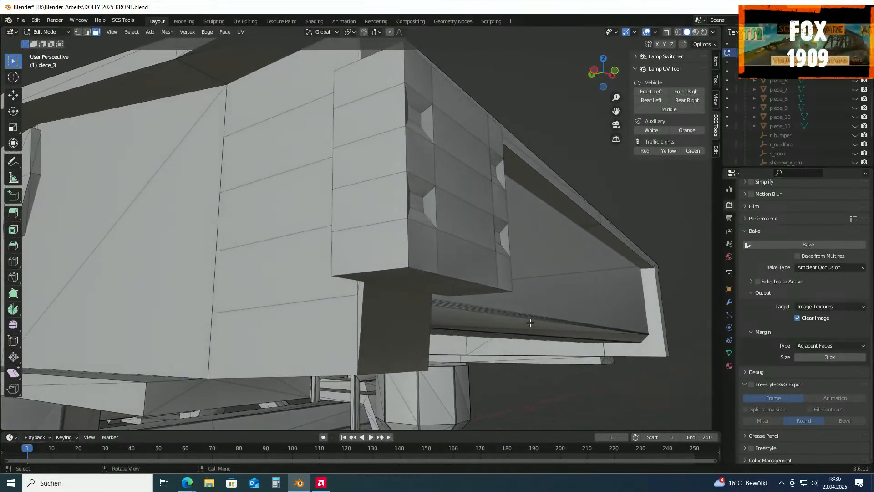
{"action": "scroll", "coordinate": [504, 321], "scroll_direction": "down", "scroll_amount": 2}
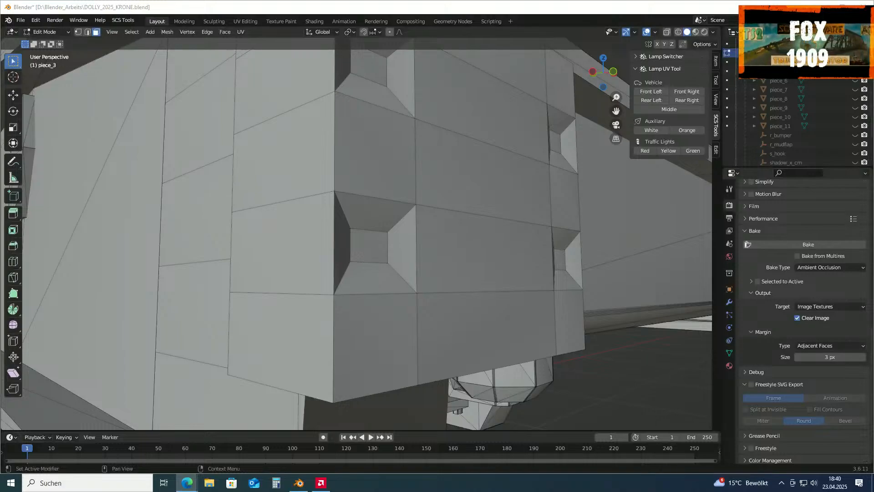
{"action": "scroll", "coordinate": [327, 242], "scroll_direction": "up", "scroll_amount": 2}
{"action": "middle_click_drag", "start_coordinate": [352, 251], "coordinate": [328, 259]}
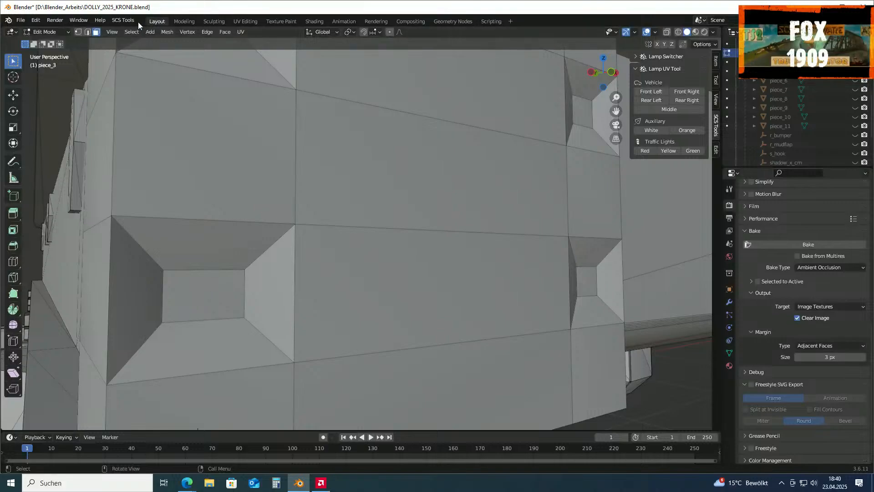
Select the inner corner vertices of the end block's two lower recesses
{"action": "left_click", "coordinate": [78, 32]}
{"action": "middle_click_drag", "start_coordinate": [204, 265], "coordinate": [203, 282]}
{"action": "middle_click_drag", "start_coordinate": [336, 252], "coordinate": [223, 287]}
{"action": "scroll", "coordinate": [199, 274], "scroll_direction": "up", "scroll_amount": 3}
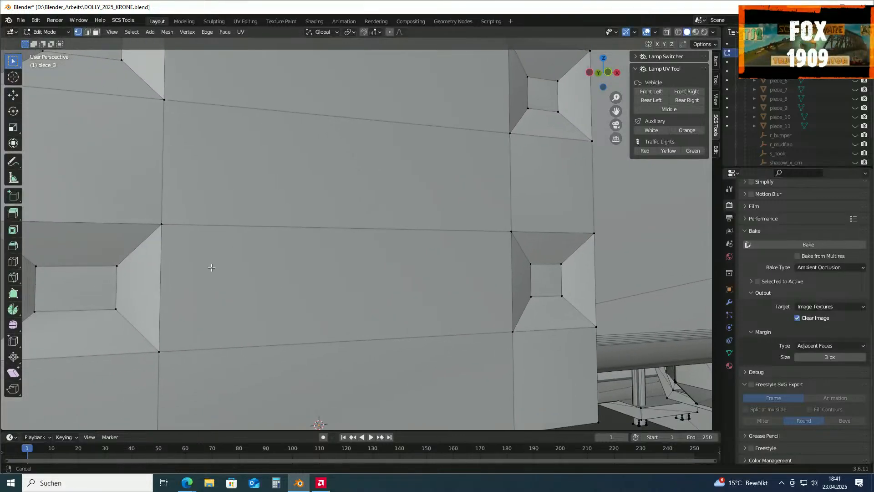
{"action": "left_click_drag", "start_coordinate": [137, 307], "coordinate": [147, 318], "text": "shift"}
{"action": "left_click_drag", "start_coordinate": [138, 263], "coordinate": [149, 274], "text": "shift"}
{"action": "left_click_drag", "start_coordinate": [56, 263], "coordinate": [72, 274], "text": "shift"}
{"action": "left_click_drag", "start_coordinate": [60, 306], "coordinate": [71, 320], "text": "shift"}
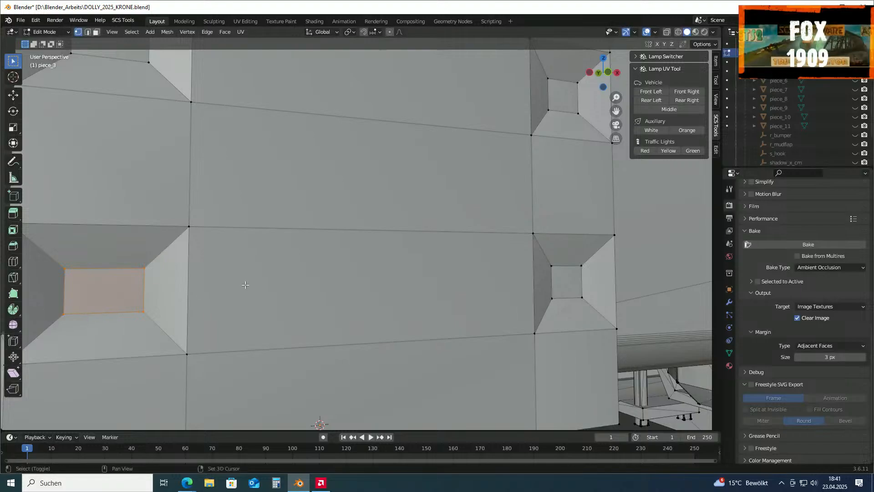
{"action": "scroll", "coordinate": [255, 291], "scroll_direction": "up", "scroll_amount": 6, "text": "ctrl"}
{"action": "left_click_drag", "start_coordinate": [484, 293], "coordinate": [526, 303], "text": "shift"}
{"action": "left_click_drag", "start_coordinate": [511, 258], "coordinate": [495, 273], "text": "shift"}
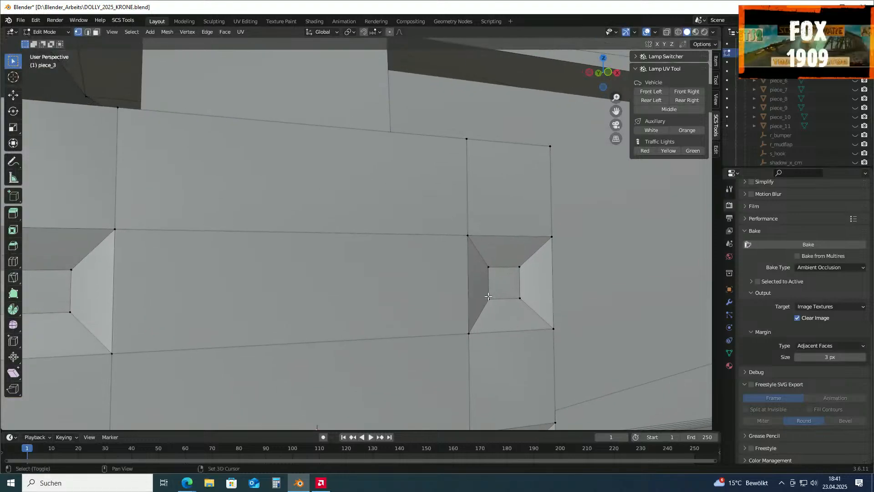
Add the inner corner vertices of the two upper recesses to the selection
{"action": "left_click_drag", "start_coordinate": [487, 295], "coordinate": [523, 300], "text": "shift"}
{"action": "left_click_drag", "start_coordinate": [515, 260], "coordinate": [496, 274], "text": "shift"}
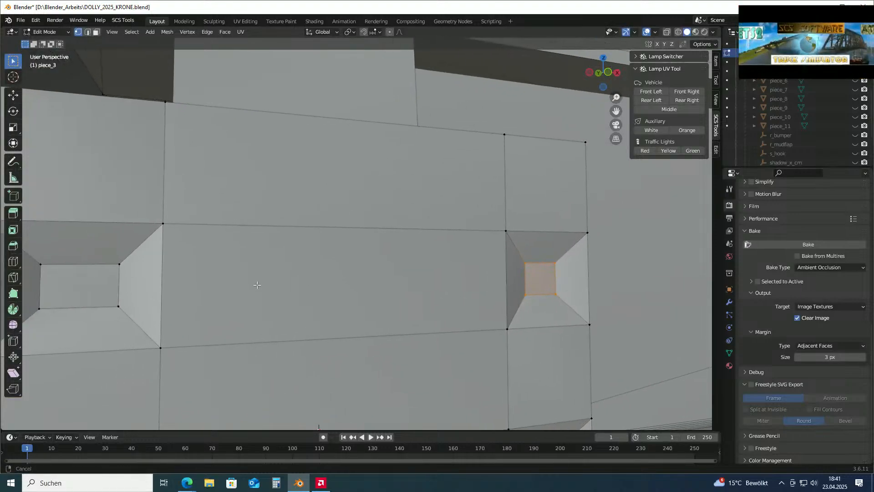
{"action": "left_click_drag", "start_coordinate": [127, 259], "coordinate": [133, 269], "text": "shift"}
{"action": "left_click_drag", "start_coordinate": [119, 299], "coordinate": [135, 310], "text": "shift"}
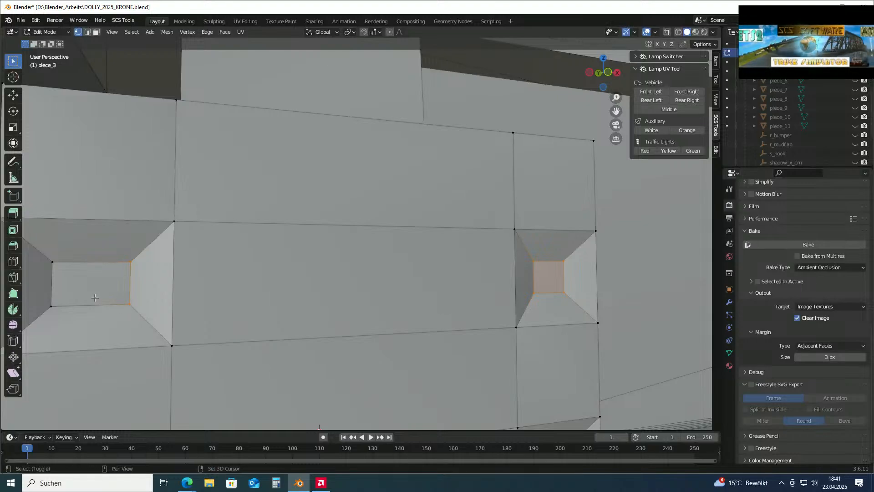
{"action": "left_click_drag", "start_coordinate": [49, 259], "coordinate": [60, 313], "text": "shift"}
Apply LoopTools Circle to the inner vertices of all four recesses to even out their shape
{"action": "scroll", "coordinate": [144, 302], "scroll_direction": "down", "scroll_amount": 5}
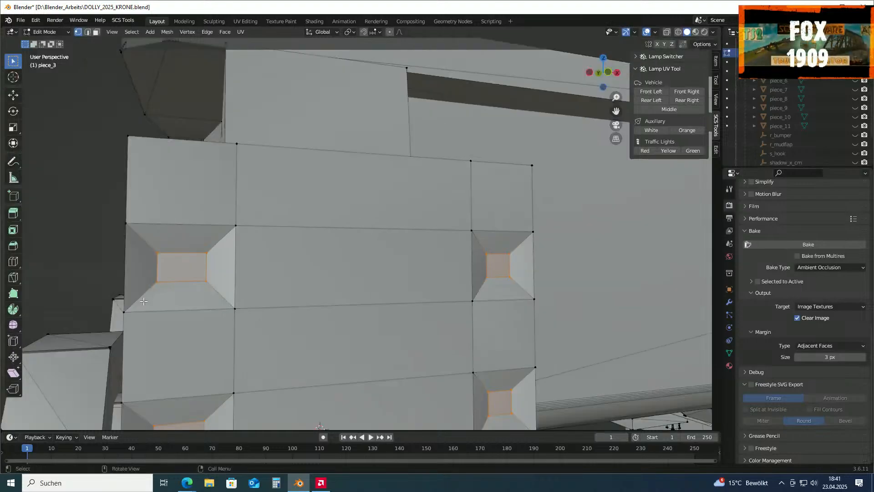
{"action": "middle_click_drag", "start_coordinate": [355, 318], "coordinate": [346, 325]}
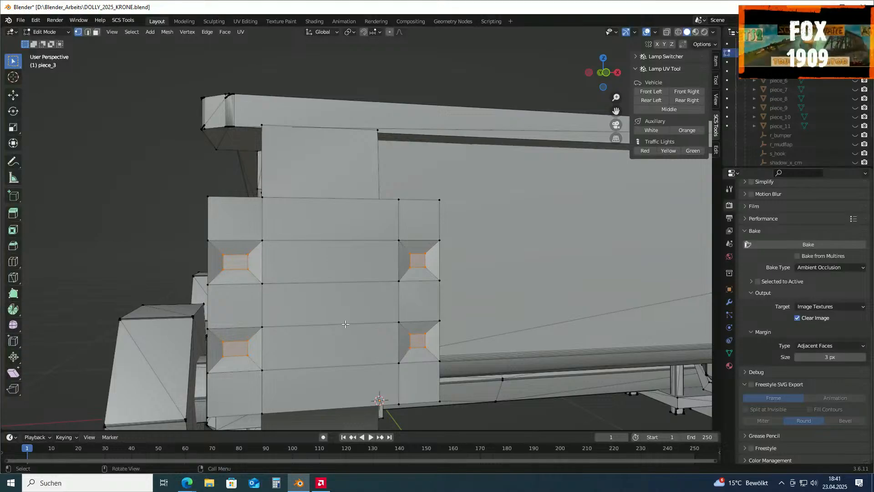
{"action": "right_click", "coordinate": [312, 295]}
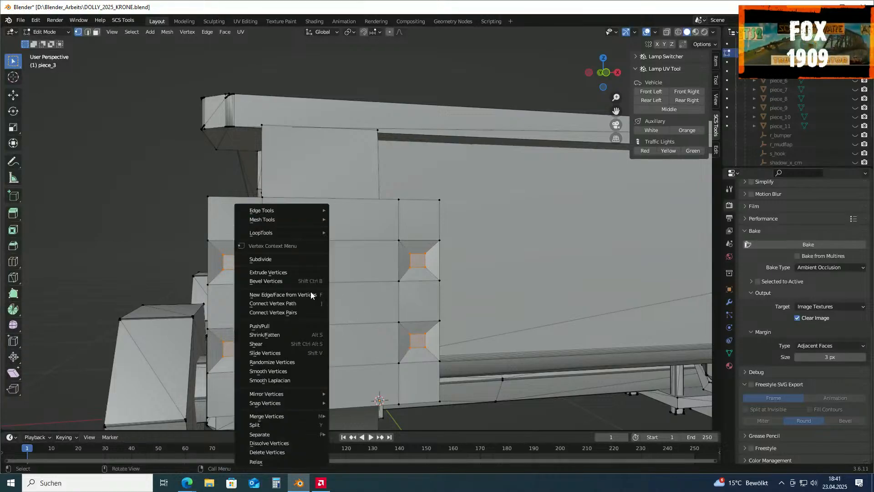
{"action": "mouse_move", "coordinate": [301, 233]}
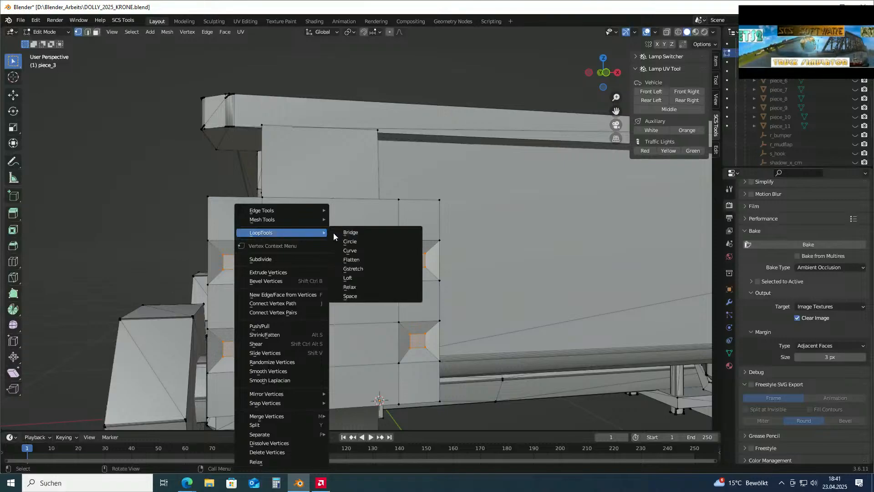
{"action": "left_click", "coordinate": [351, 243]}
{"action": "scroll", "coordinate": [391, 307], "scroll_direction": "up", "scroll_amount": 5}
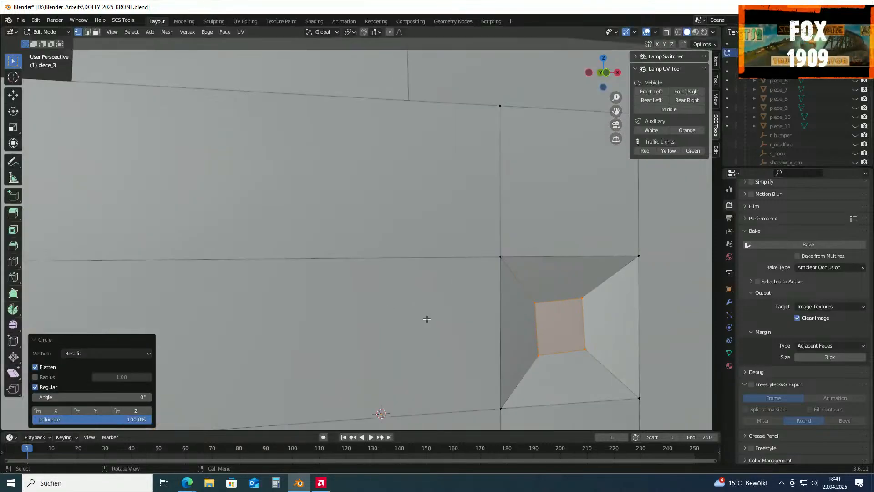
Add a Subdivision Surface modifier to piece_3
{"action": "middle_click_drag", "start_coordinate": [375, 334], "coordinate": [399, 289], "text": "shift"}
{"action": "scroll", "coordinate": [410, 289], "scroll_direction": "down", "scroll_amount": 1}
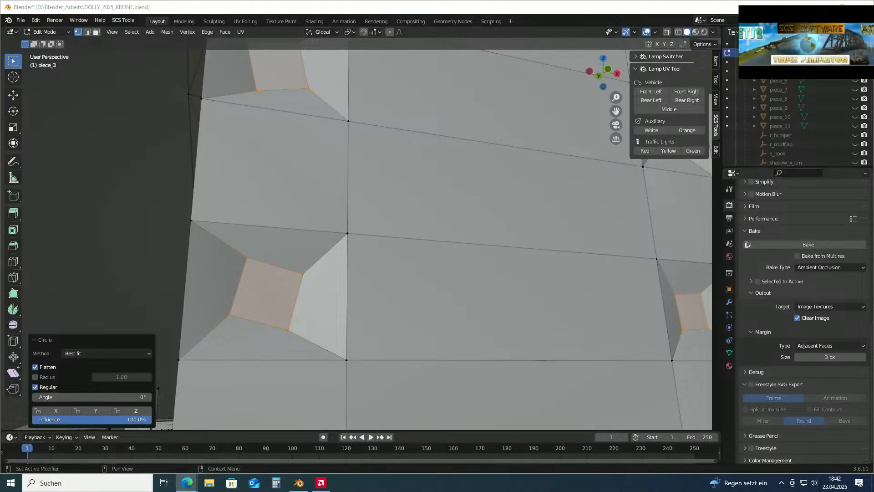
{"action": "left_click", "coordinate": [728, 302]}
{"action": "left_click", "coordinate": [774, 203]}
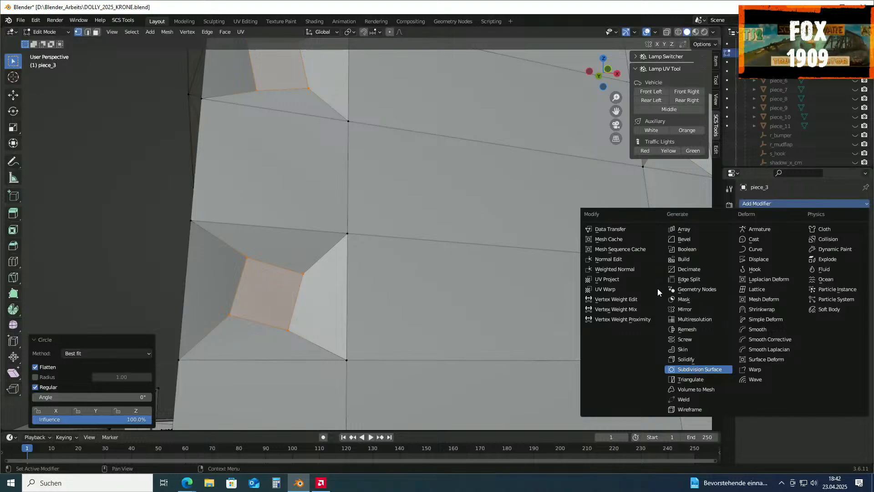
{"action": "left_click", "coordinate": [701, 369]}
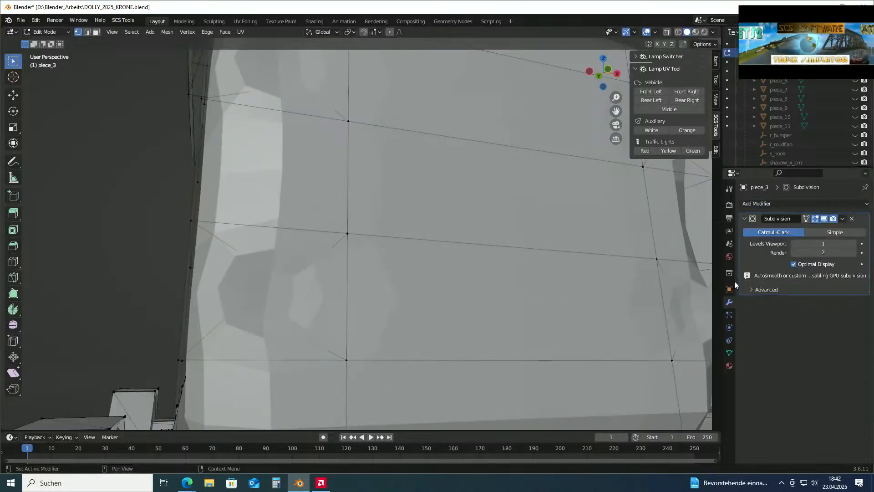
Raise the Subdivision modifier's viewport level to 5
{"action": "scroll", "coordinate": [397, 309], "scroll_direction": "down", "scroll_amount": 4}
{"action": "middle_click_drag", "start_coordinate": [398, 310], "coordinate": [489, 311]}
{"action": "scroll", "coordinate": [432, 308], "scroll_direction": "up", "scroll_amount": 3}
{"action": "scroll", "coordinate": [489, 311], "scroll_direction": "down", "scroll_amount": 6}
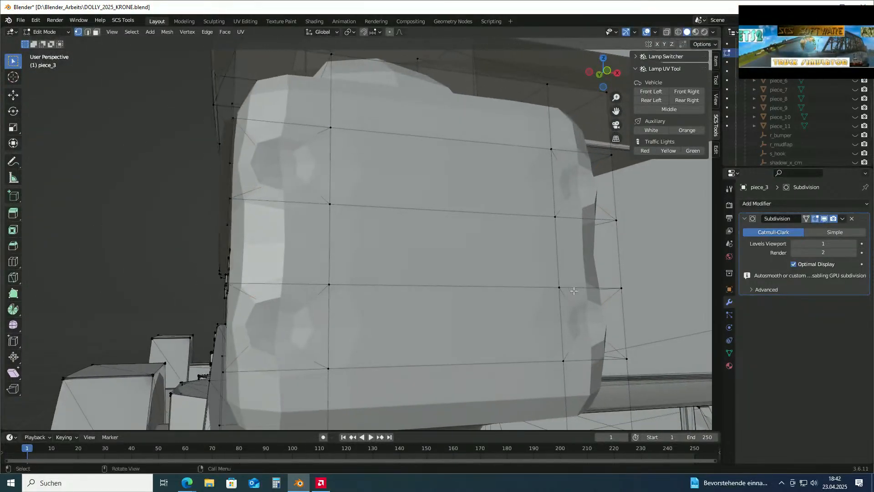
{"action": "left_click", "coordinate": [853, 244]}
{"action": "left_click", "coordinate": [854, 245]}
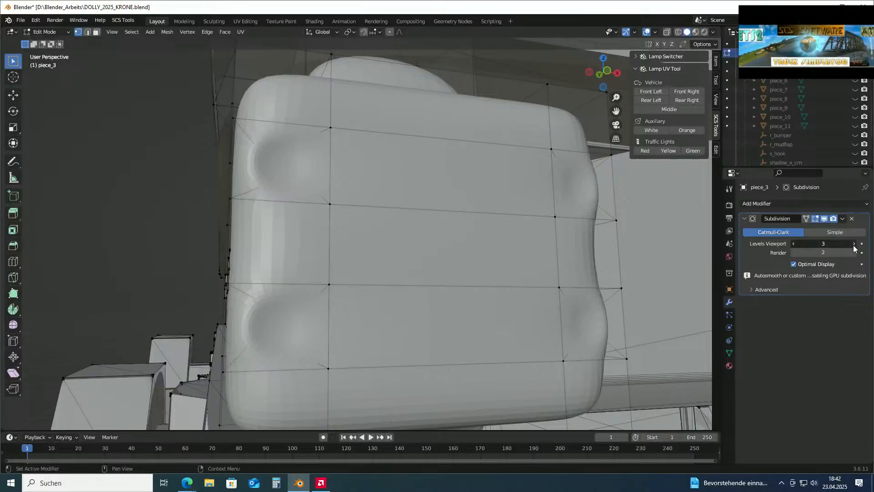
{"action": "left_click", "coordinate": [853, 245]}
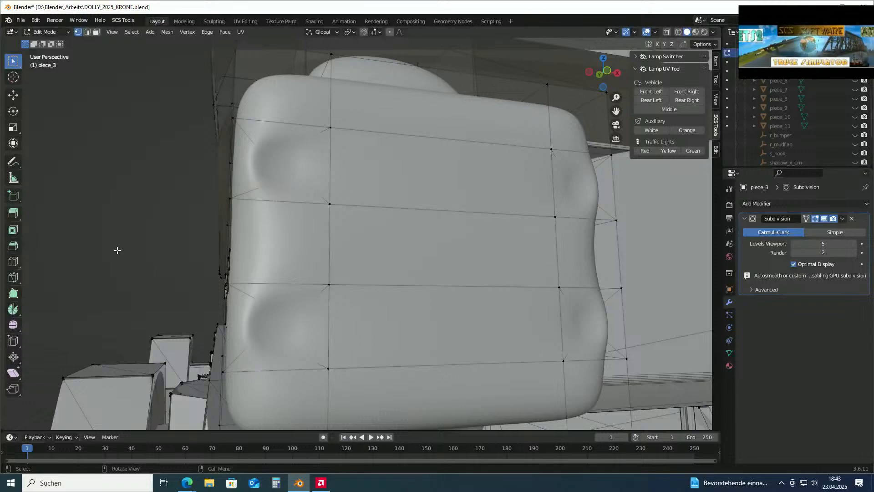
Check the smoothed end block from another angle and set the Subdivision modifier's render level to 3
{"action": "scroll", "coordinate": [134, 230], "scroll_direction": "down", "scroll_amount": 2}
{"action": "middle_click_drag", "start_coordinate": [195, 242], "coordinate": [300, 286]}
{"action": "scroll", "coordinate": [300, 286], "scroll_direction": "up", "scroll_amount": 3}
{"action": "middle_click_drag", "start_coordinate": [409, 290], "coordinate": [378, 291]}
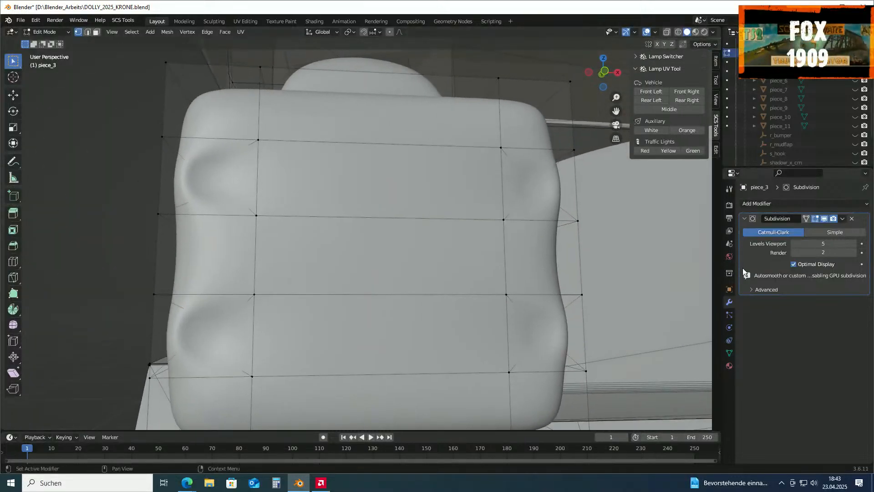
{"action": "left_click", "coordinate": [852, 254]}
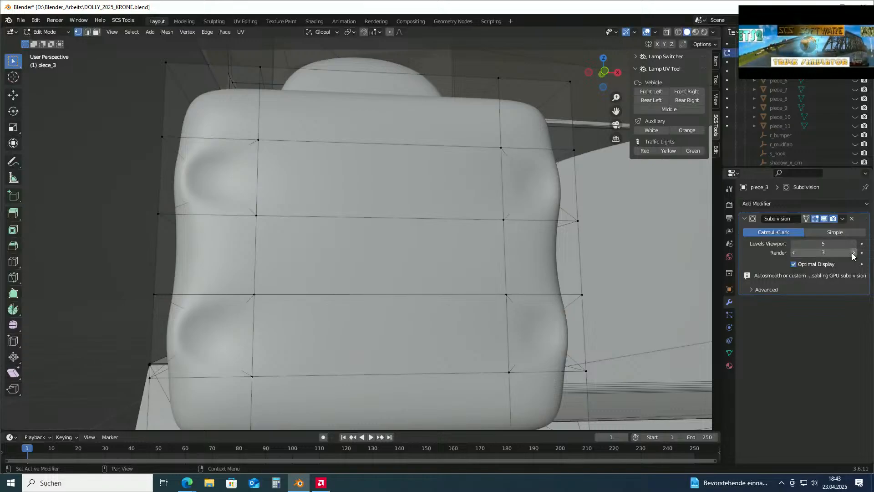
Examine the smoothed end block in X-ray, wireframe and solid display from several angles, and open the Subdivision modifier's options
{"action": "left_click", "coordinate": [666, 31]}
{"action": "middle_click_drag", "start_coordinate": [455, 236], "coordinate": [560, 238]}
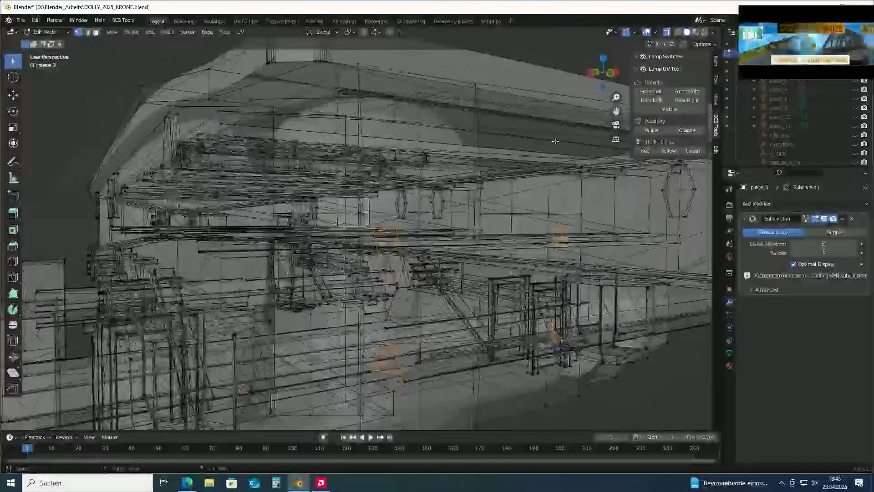
{"action": "left_click", "coordinate": [678, 34]}
{"action": "scroll", "coordinate": [398, 268], "scroll_direction": "down", "scroll_amount": 5}
{"action": "mouse_move", "coordinate": [425, 277]}
{"action": "middle_mouse_down"}
{"action": "mouse_move", "coordinate": [365, 284]}
{"action": "mouse_move", "coordinate": [369, 277]}
{"action": "middle_mouse_up"}
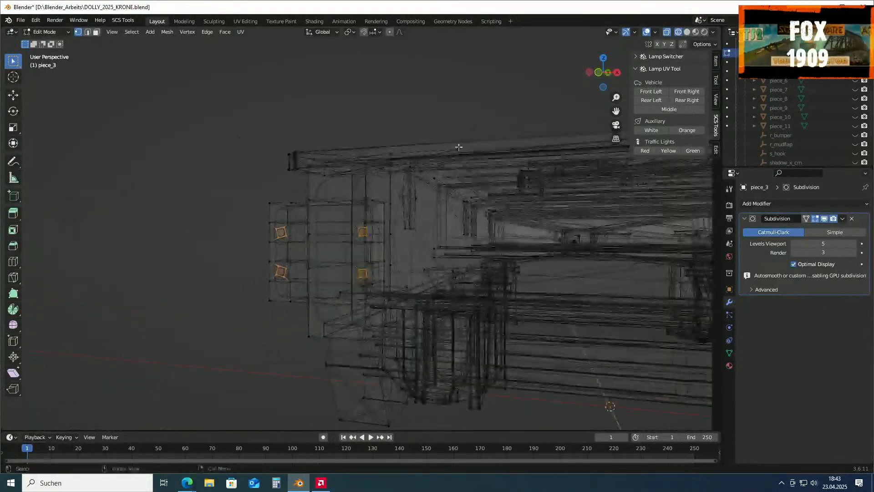
{"action": "left_click", "coordinate": [687, 34]}
{"action": "scroll", "coordinate": [364, 274], "scroll_direction": "down", "scroll_amount": 2}
{"action": "mouse_move", "coordinate": [360, 275]}
{"action": "middle_mouse_down"}
{"action": "mouse_move", "coordinate": [444, 286]}
{"action": "mouse_move", "coordinate": [429, 282]}
{"action": "middle_mouse_up"}
{"action": "scroll", "coordinate": [445, 314], "scroll_direction": "up", "scroll_amount": 2}
{"action": "scroll", "coordinate": [445, 314], "scroll_direction": "up", "scroll_amount": 5}
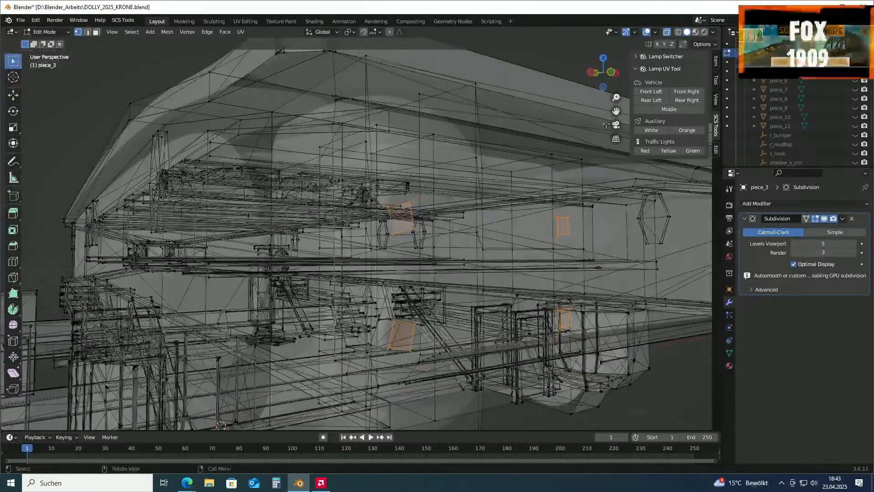
{"action": "left_click", "coordinate": [666, 33]}
{"action": "scroll", "coordinate": [480, 212], "scroll_direction": "down", "scroll_amount": 1}
{"action": "middle_click_drag", "start_coordinate": [480, 212], "coordinate": [433, 215]}
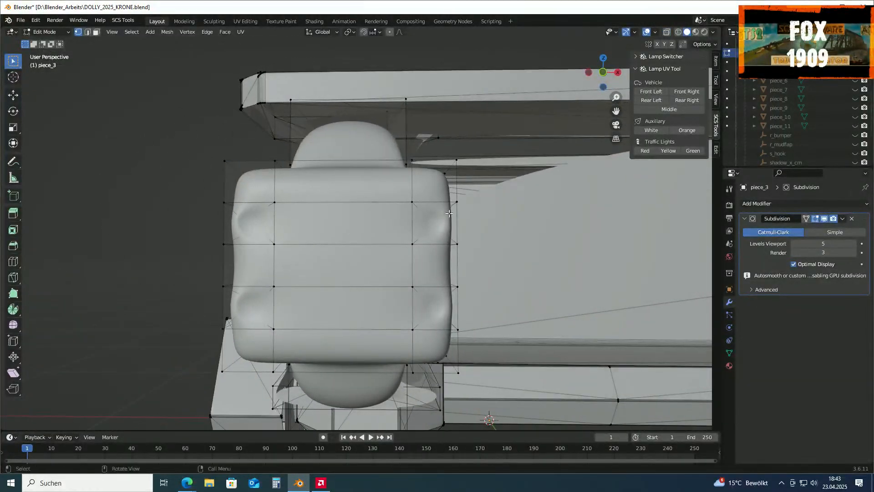
{"action": "left_click", "coordinate": [842, 219]}
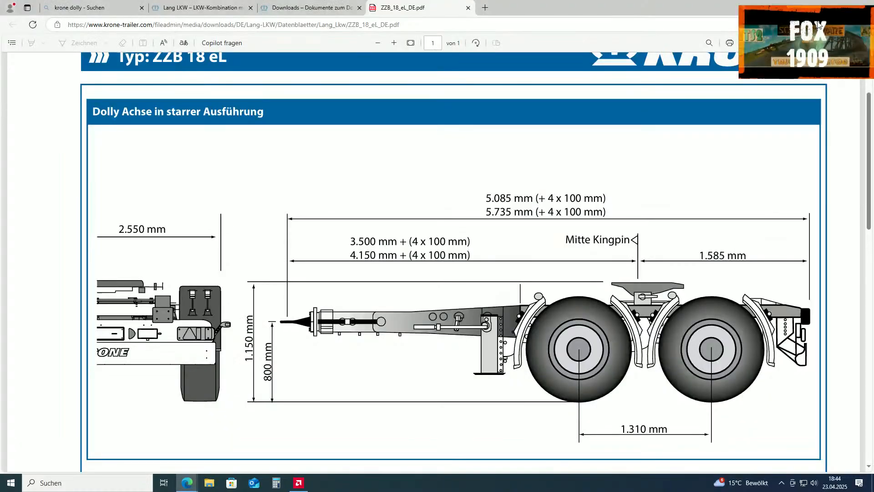
Minimise the browser and start Blender again from the blender-3.6.11-windows-x64 folder on drive D
{"action": "left_click", "coordinate": [823, 8]}
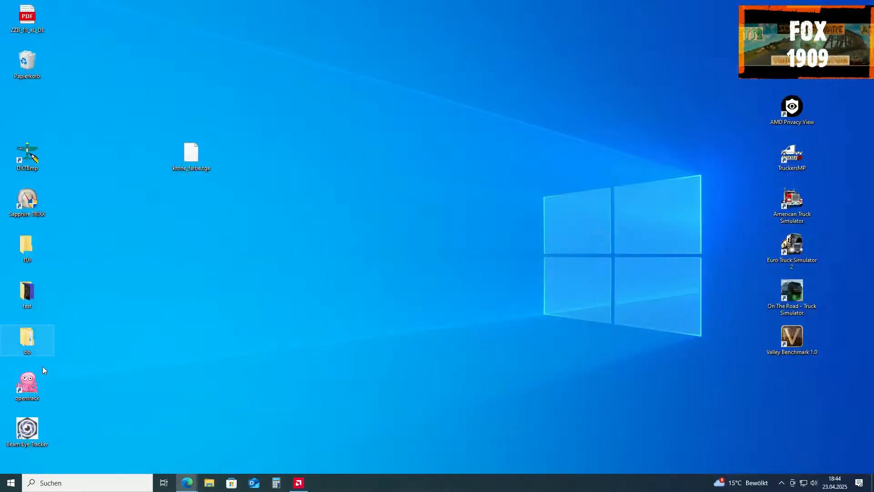
{"action": "left_click", "coordinate": [209, 482]}
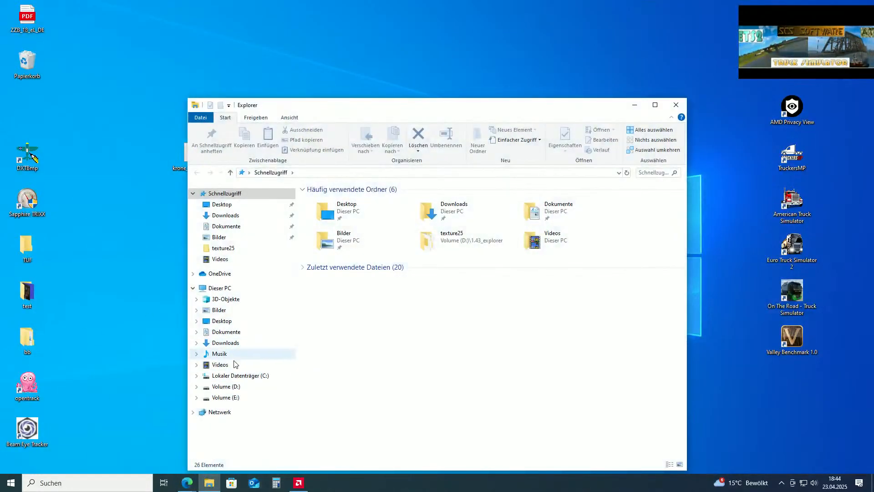
{"action": "left_click", "coordinate": [235, 387]}
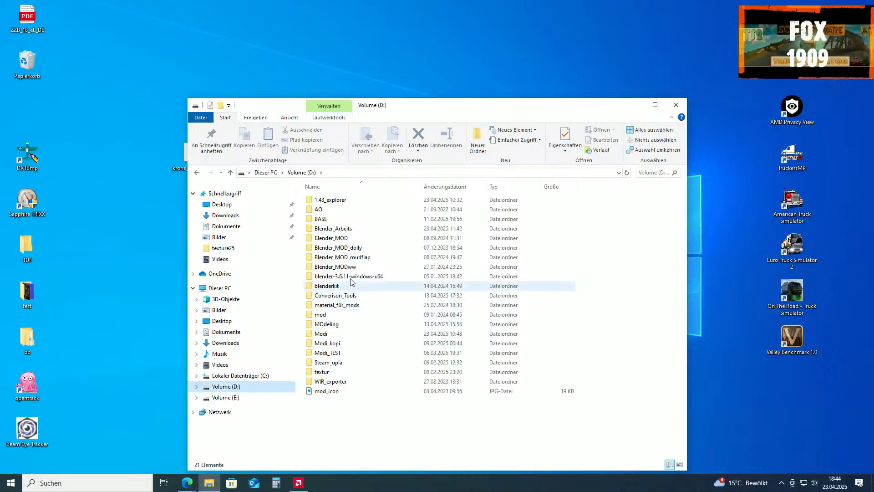
{"action": "double_click", "coordinate": [337, 276]}
{"action": "double_click", "coordinate": [337, 249]}
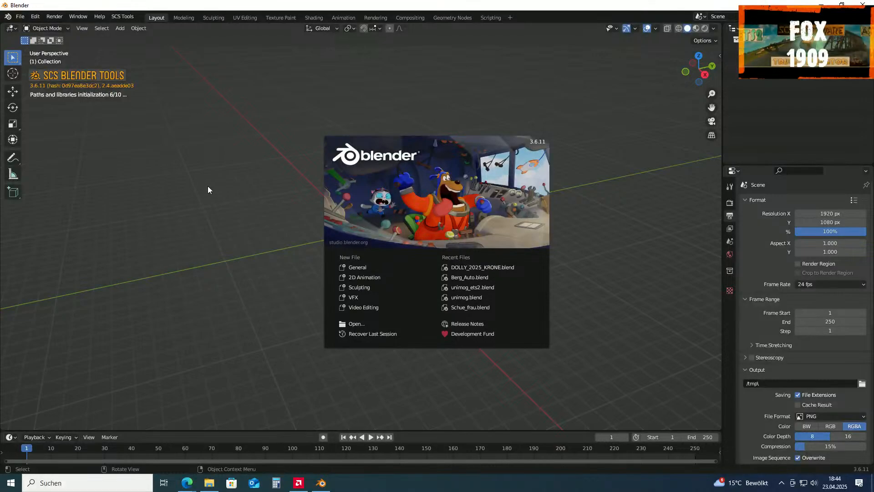
Dismiss the splash screen and open DOLLY_2025_KRONE.blend from D:\Blender_Arbeits
{"action": "left_click", "coordinate": [173, 177]}
{"action": "left_click", "coordinate": [22, 18]}
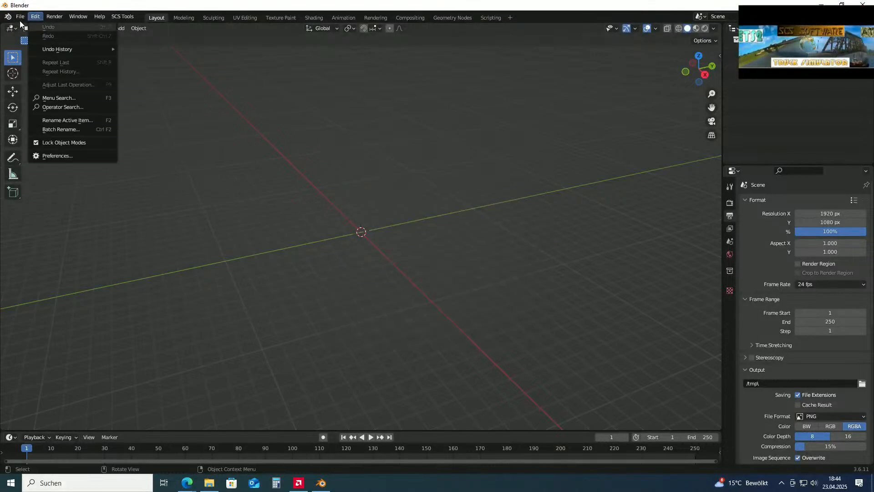
{"action": "left_click", "coordinate": [20, 18]}
{"action": "left_click", "coordinate": [20, 18]}
{"action": "left_click", "coordinate": [28, 36]}
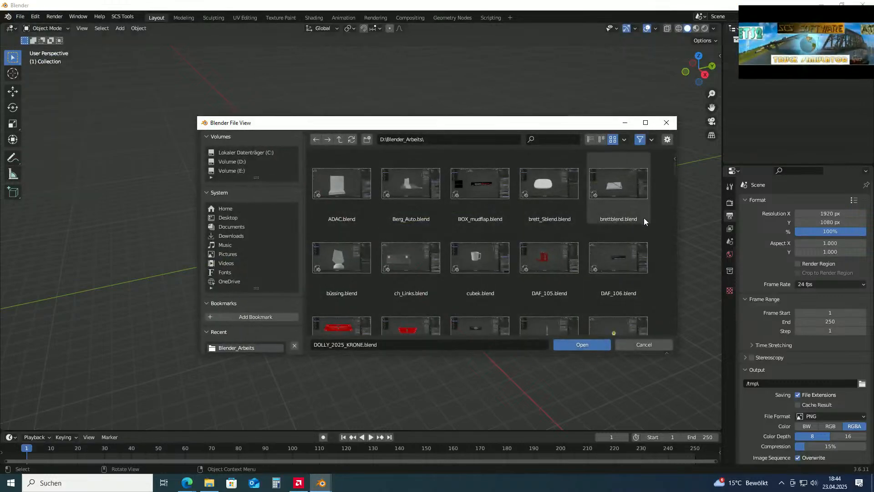
{"action": "scroll", "coordinate": [637, 252], "scroll_direction": "down", "scroll_amount": 2}
{"action": "scroll", "coordinate": [637, 252], "scroll_direction": "down", "scroll_amount": 2}
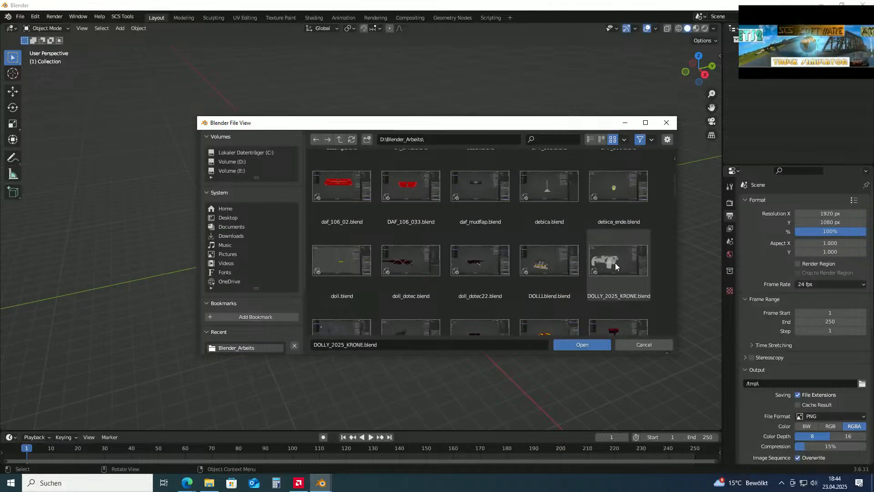
{"action": "left_click", "coordinate": [628, 273]}
{"action": "left_click", "coordinate": [590, 346]}
Examine the reloaded dolly model from several angles, up close and as a whole
{"action": "scroll", "coordinate": [368, 294], "scroll_direction": "up", "scroll_amount": 2}
{"action": "middle_click_drag", "start_coordinate": [369, 294], "coordinate": [453, 289]}
{"action": "scroll", "coordinate": [397, 294], "scroll_direction": "up", "scroll_amount": 5}
{"action": "middle_click_drag", "start_coordinate": [433, 233], "coordinate": [307, 266]}
{"action": "scroll", "coordinate": [278, 184], "scroll_direction": "down", "scroll_amount": 6}
{"action": "scroll", "coordinate": [443, 250], "scroll_direction": "up", "scroll_amount": 3}
{"action": "scroll", "coordinate": [316, 302], "scroll_direction": "up", "scroll_amount": 3}
{"action": "middle_click_drag", "start_coordinate": [316, 302], "coordinate": [362, 254]}
{"action": "scroll", "coordinate": [377, 258], "scroll_direction": "down", "scroll_amount": 7}
{"action": "scroll", "coordinate": [806, 94], "scroll_direction": "up", "scroll_amount": 4}
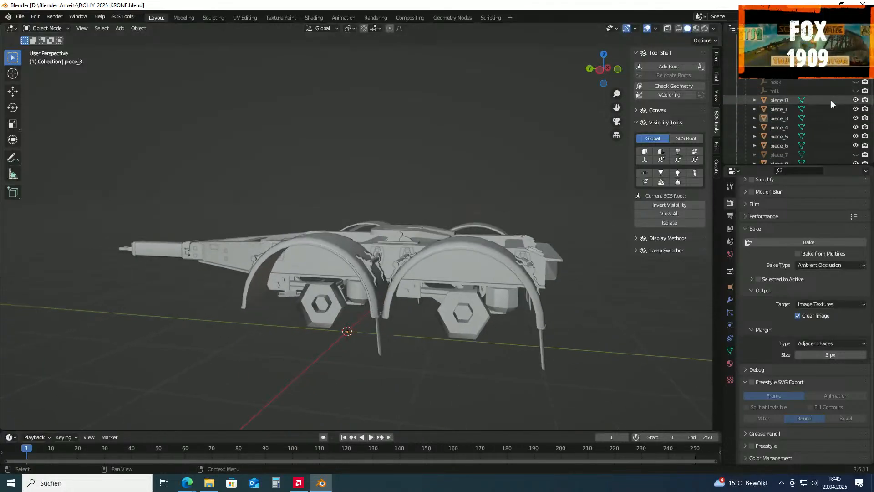
Hide piece_0, piece_1, piece_3, piece_4 and piece_5, and toggle piece_6 and piece_7 to identify what they contain
{"action": "left_click_drag", "start_coordinate": [856, 99], "coordinate": [856, 128]}
{"action": "scroll", "coordinate": [819, 125], "scroll_direction": "down", "scroll_amount": 4}
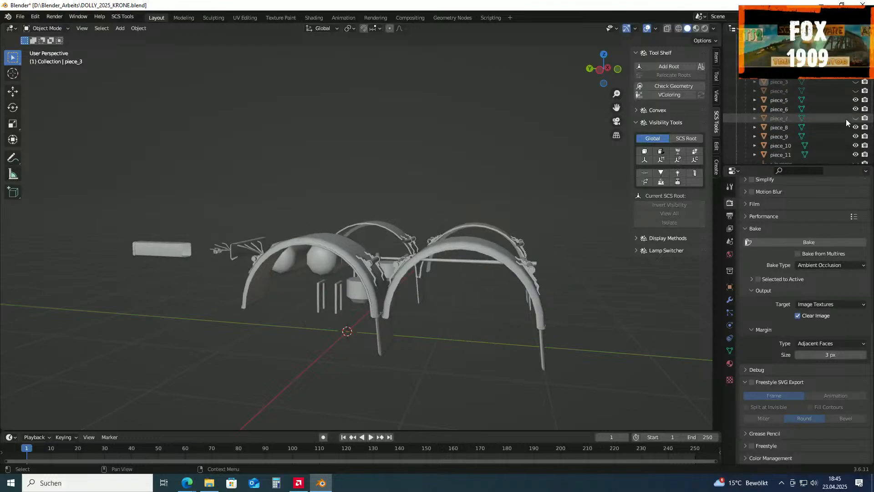
{"action": "left_click", "coordinate": [855, 100]}
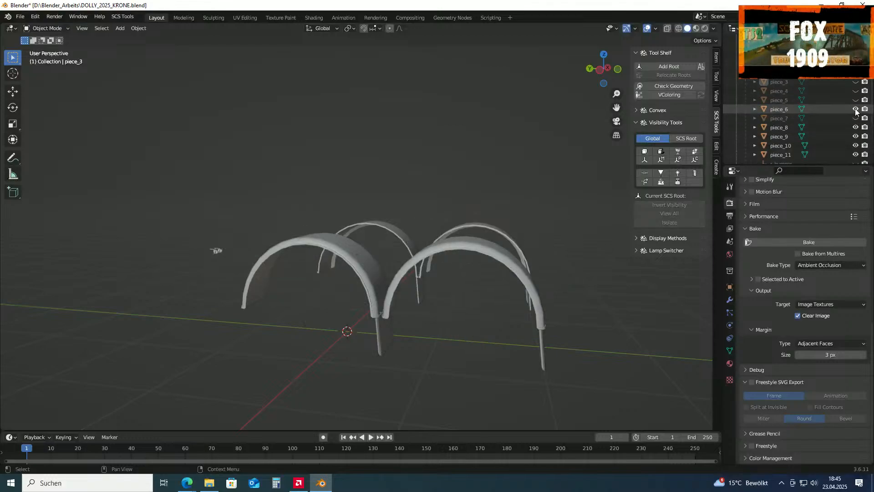
{"action": "left_click", "coordinate": [855, 109]}
{"action": "left_click", "coordinate": [856, 109]}
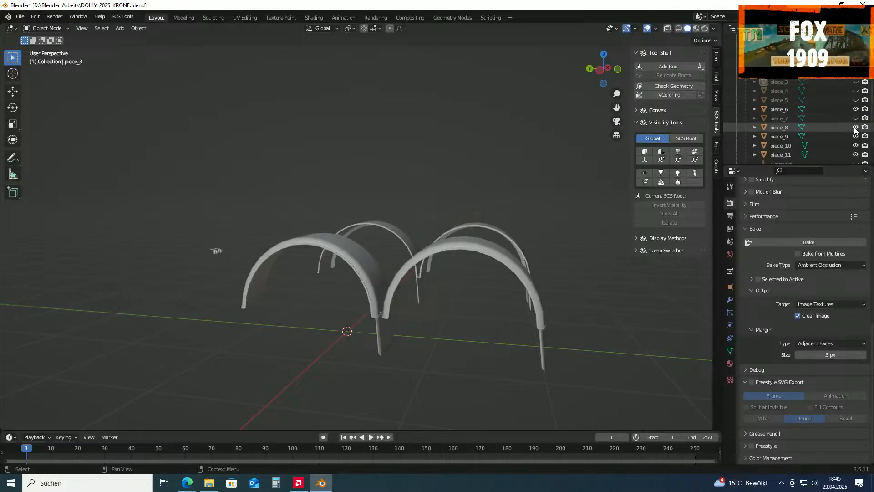
{"action": "left_click", "coordinate": [855, 119]}
{"action": "left_click", "coordinate": [855, 120]}
Hide piece_8, piece_9, piece_10 and piece_11, and show piece_5 again
{"action": "left_click", "coordinate": [855, 129]}
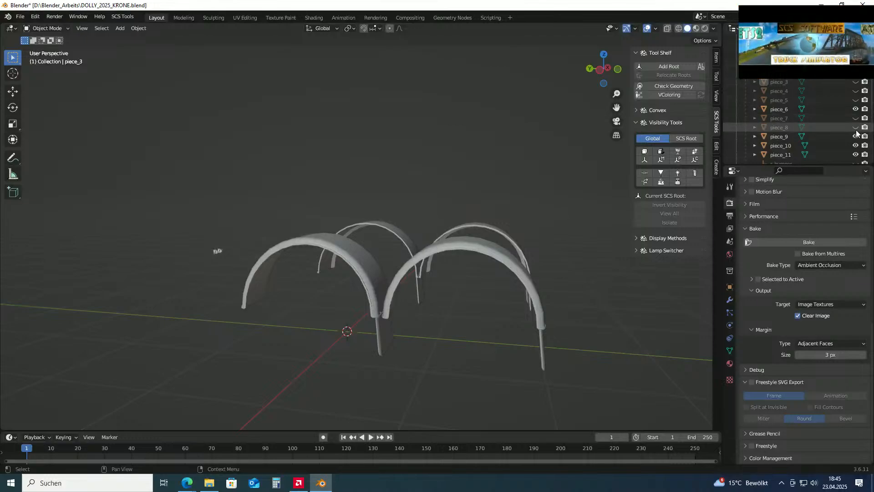
{"action": "left_click", "coordinate": [855, 137]}
{"action": "left_click", "coordinate": [855, 147]}
{"action": "left_click", "coordinate": [855, 155]}
{"action": "scroll", "coordinate": [850, 150], "scroll_direction": "down", "scroll_amount": 2}
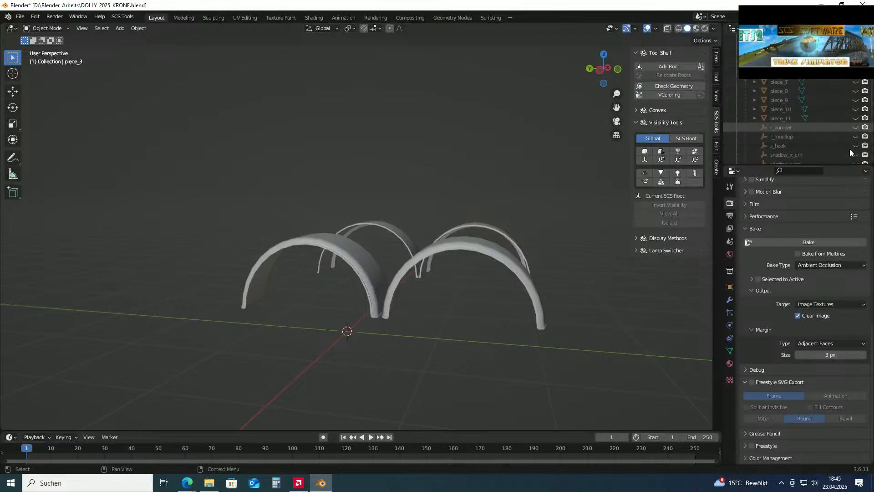
{"action": "scroll", "coordinate": [850, 149], "scroll_direction": "up", "scroll_amount": 2}
{"action": "left_click", "coordinate": [855, 100]}
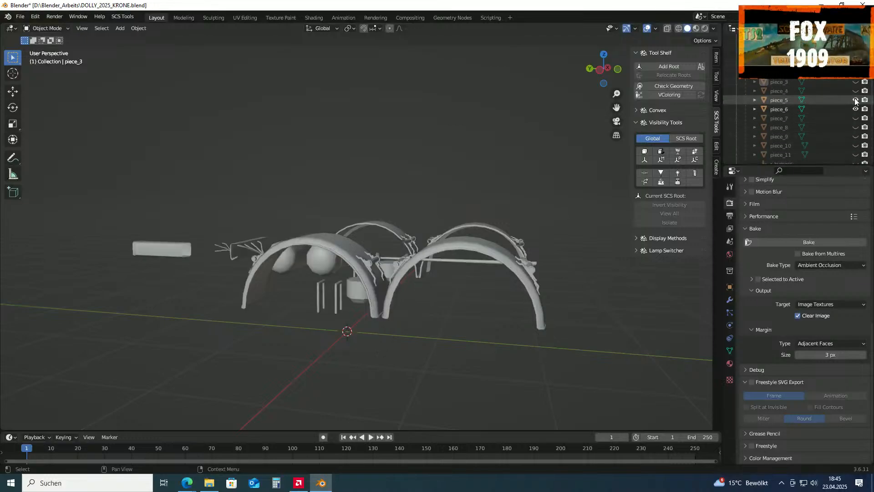
Select the piece_6 wheel fenders and enter Edit Mode on their mesh
{"action": "scroll", "coordinate": [504, 207], "scroll_direction": "up", "scroll_amount": 4}
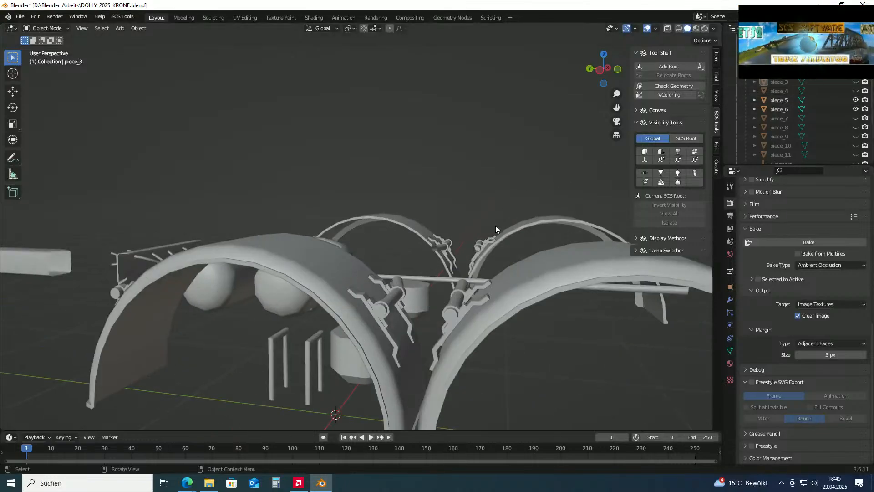
{"action": "scroll", "coordinate": [498, 221], "scroll_direction": "down", "scroll_amount": 8}
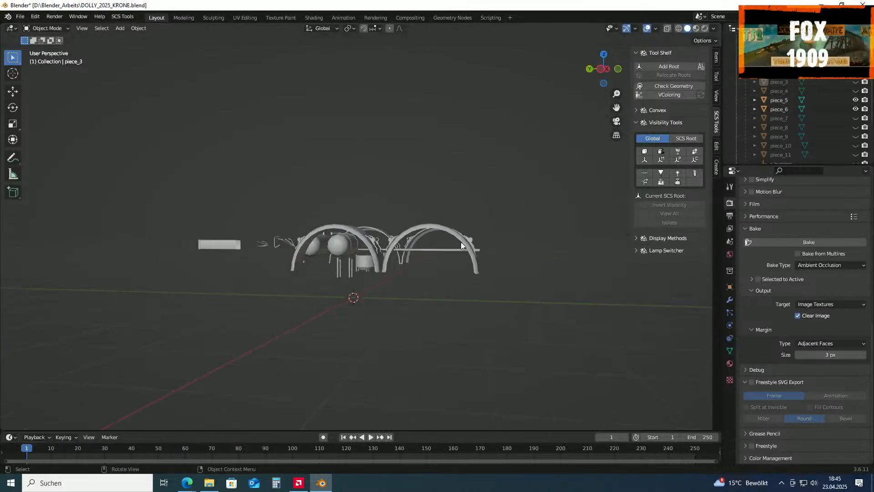
{"action": "left_click", "coordinate": [448, 231]}
{"action": "key", "text": "Tab"}
{"action": "scroll", "coordinate": [415, 142], "scroll_direction": "up", "scroll_amount": 4}
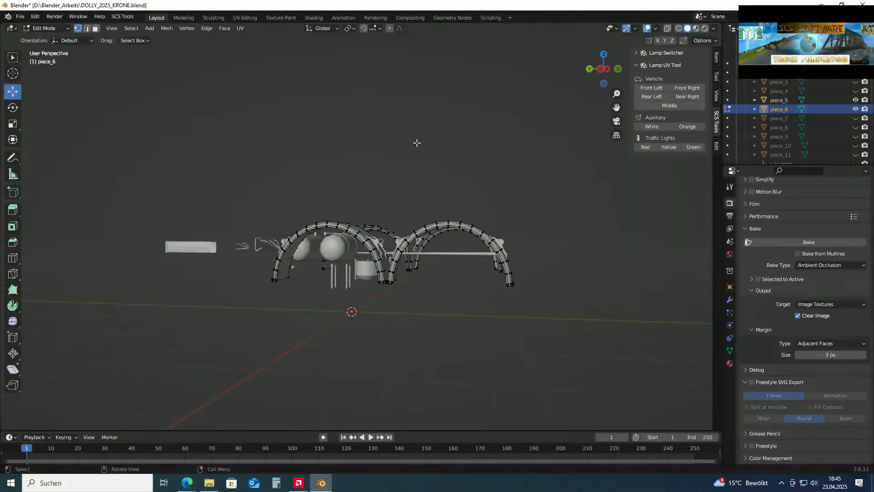
Show the fender mesh in wireframe with X-ray on and align the view to the left orthographic side
{"action": "key", "text": "shift+z"}
{"action": "middle_click_drag", "start_coordinate": [513, 109], "coordinate": [556, 93]}
{"action": "left_click", "coordinate": [687, 28]}
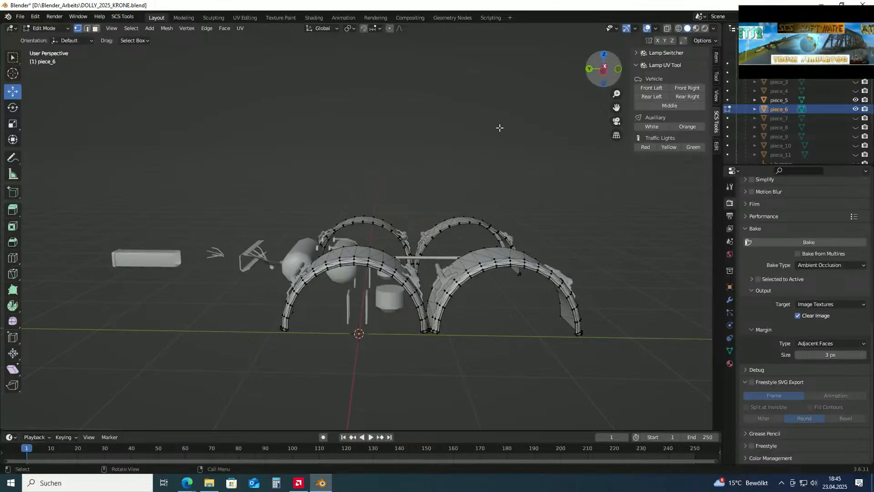
{"action": "scroll", "coordinate": [449, 152], "scroll_direction": "up", "scroll_amount": 3}
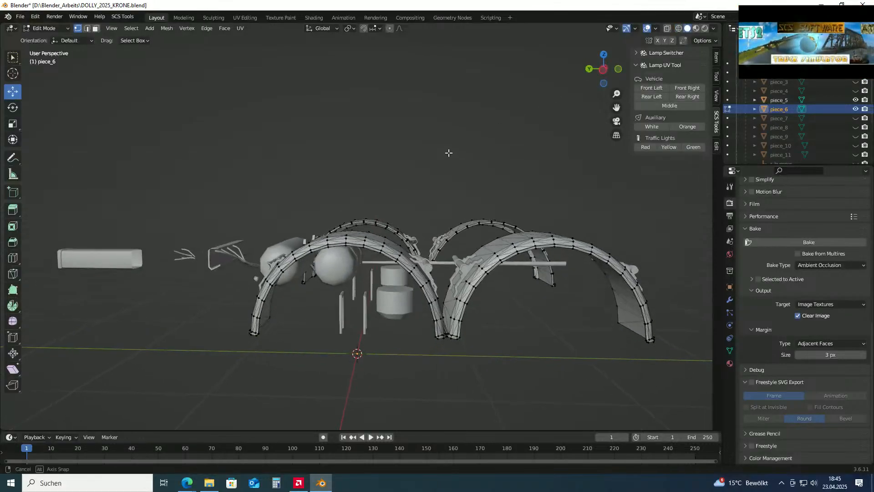
{"action": "left_click", "coordinate": [667, 28]}
{"action": "scroll", "coordinate": [452, 169], "scroll_direction": "up", "scroll_amount": 2}
{"action": "middle_click_drag", "start_coordinate": [452, 169], "coordinate": [451, 174]}
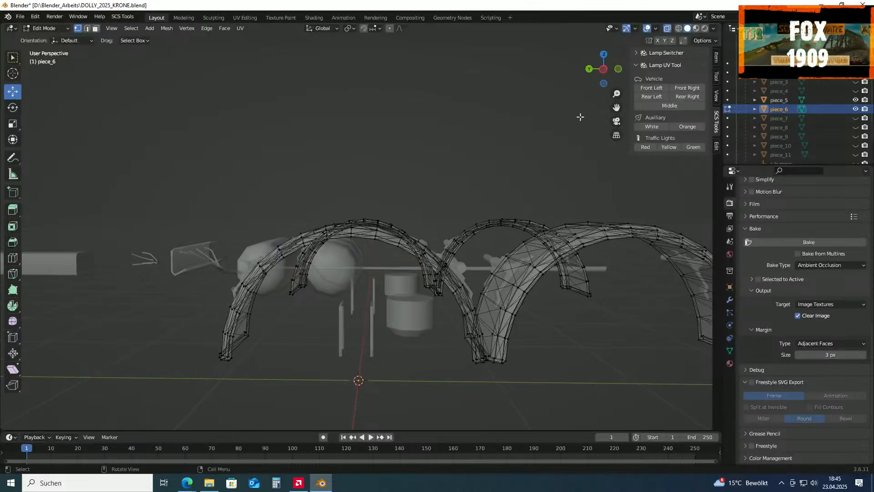
{"action": "left_click", "coordinate": [679, 28]}
{"action": "middle_click_drag", "start_coordinate": [556, 137], "coordinate": [553, 135]}
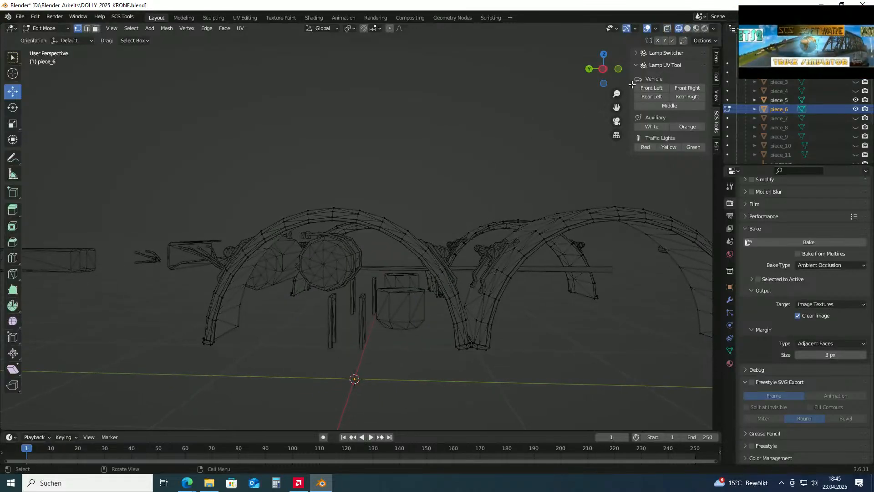
{"action": "left_click", "coordinate": [601, 70]}
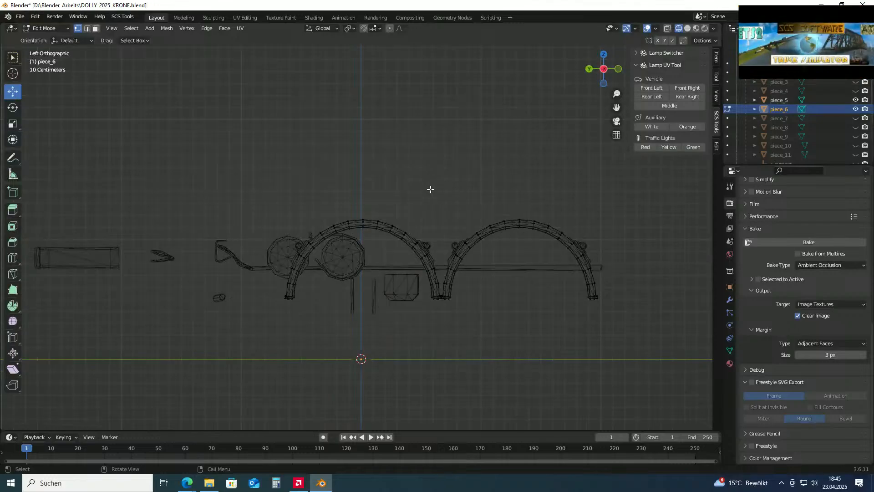
Box-select the crown of the left-side fender arch above the origin and delete its vertices
{"action": "scroll", "coordinate": [430, 190], "scroll_direction": "up", "scroll_amount": 3}
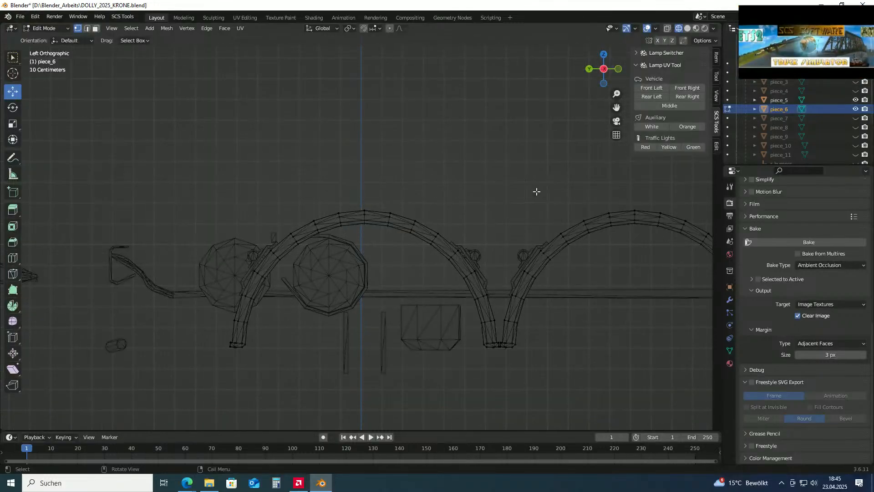
{"action": "scroll", "coordinate": [395, 194], "scroll_direction": "up", "scroll_amount": 1}
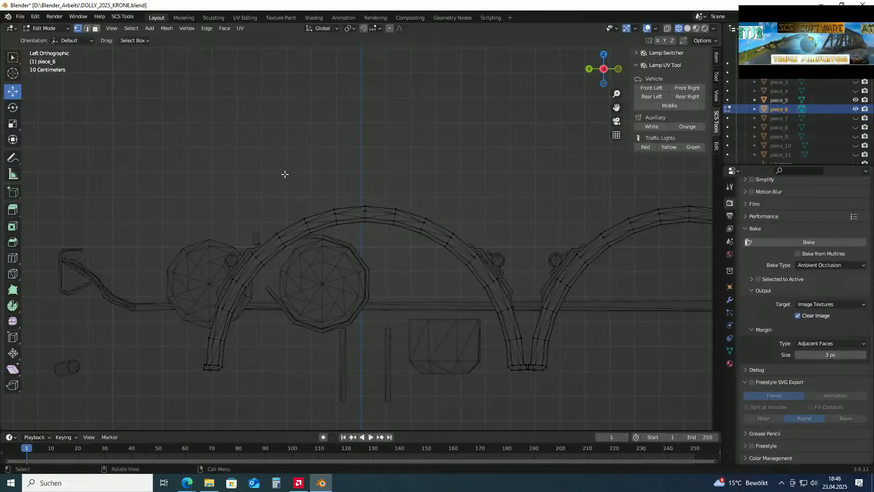
{"action": "scroll", "coordinate": [271, 174], "scroll_direction": "down", "scroll_amount": 3}
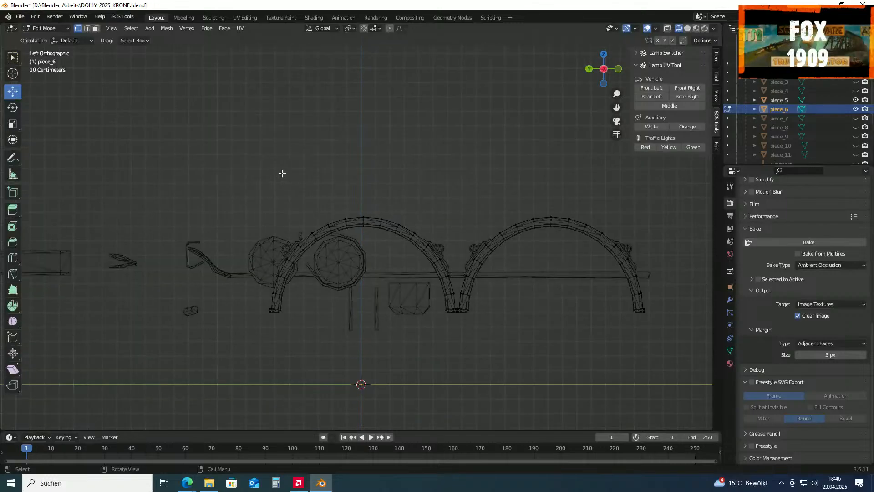
{"action": "left_click_drag", "start_coordinate": [302, 149], "coordinate": [322, 140]}
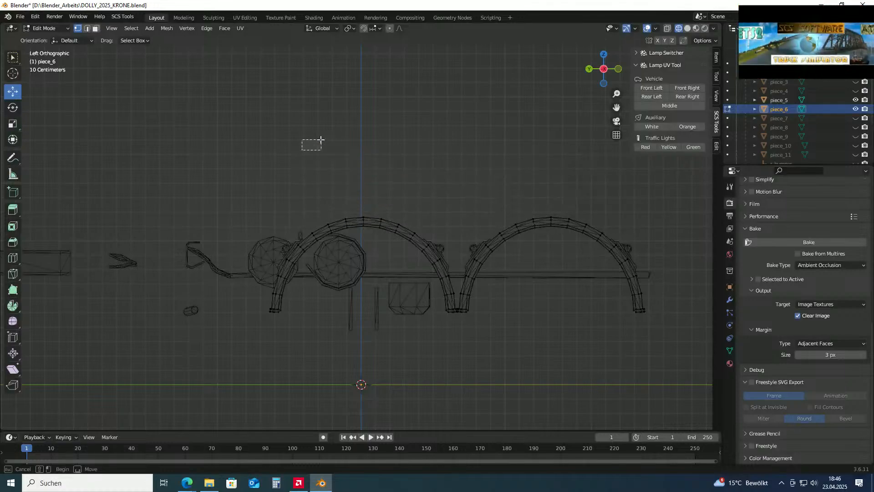
{"action": "left_click_drag", "start_coordinate": [316, 206], "coordinate": [316, 202]}
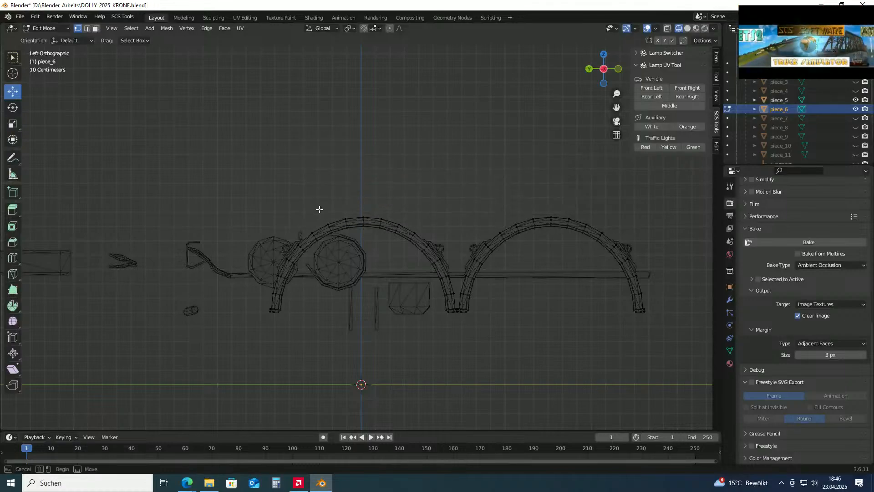
{"action": "mouse_move", "coordinate": [327, 240]}
{"action": "left_mouse_down"}
{"action": "mouse_move", "coordinate": [322, 210]}
{"action": "mouse_move", "coordinate": [328, 239]}
{"action": "left_mouse_up"}
{"action": "left_click_drag", "start_coordinate": [331, 240], "coordinate": [387, 241]}
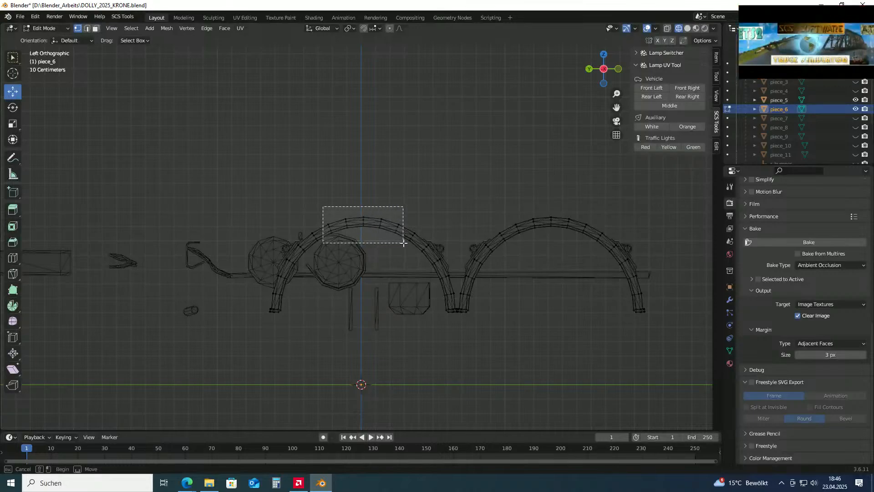
{"action": "left_click_drag", "start_coordinate": [404, 243], "coordinate": [403, 244]}
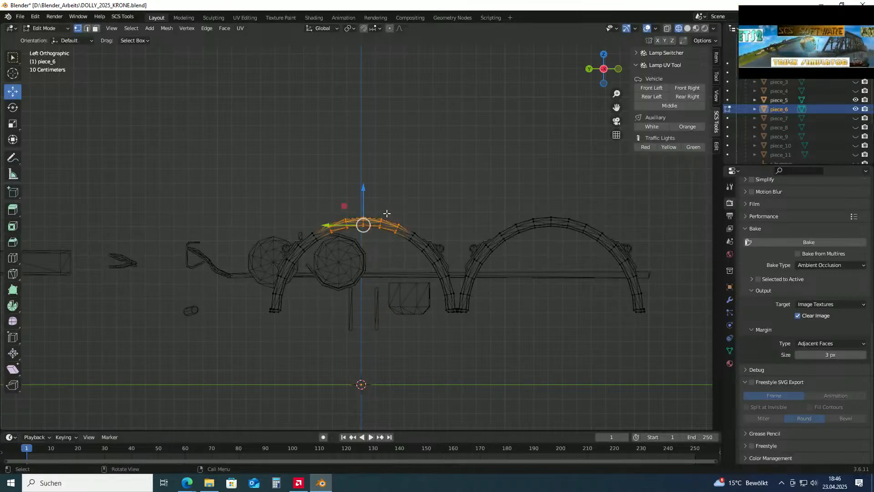
{"action": "key", "text": "x"}
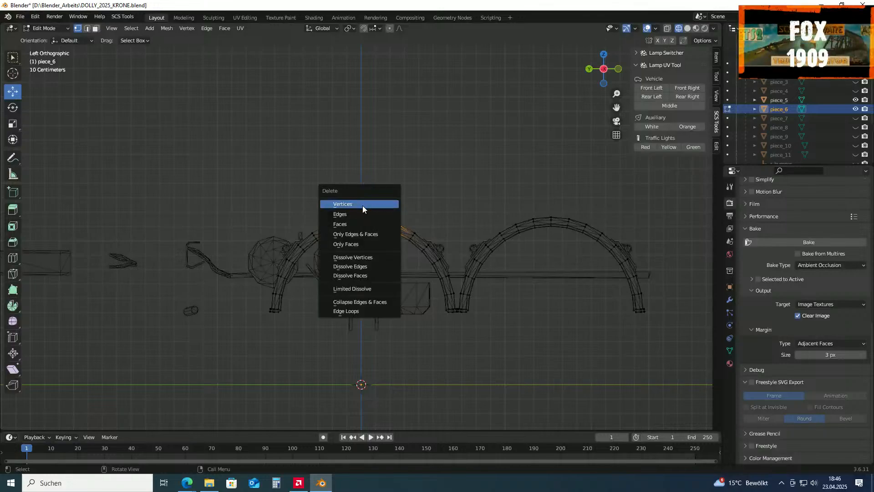
{"action": "left_click", "coordinate": [363, 206]}
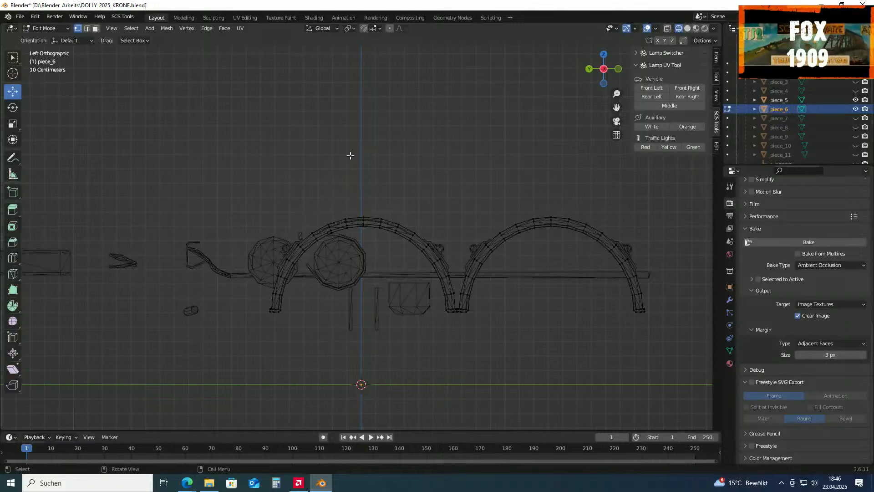
Switch to the Select Box tool and delete the next layer of vertices at the crown of the same arch
{"action": "left_click_drag", "start_coordinate": [324, 197], "coordinate": [401, 241]}
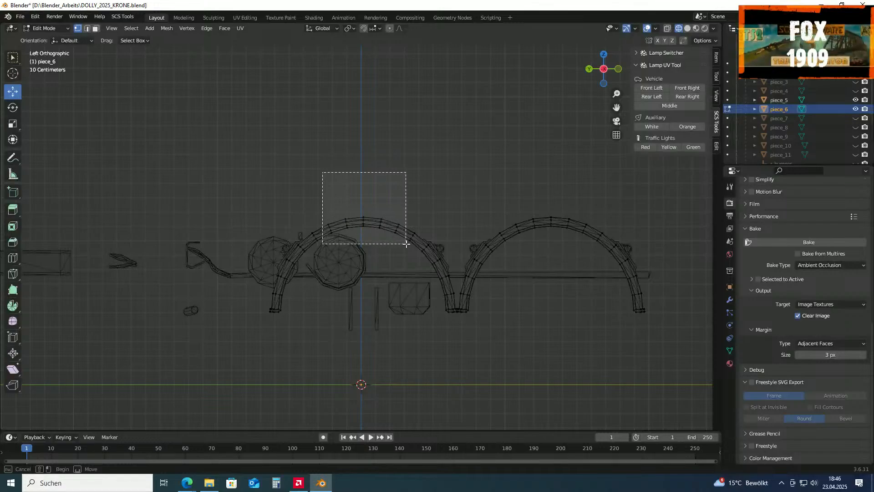
{"action": "left_click_drag", "start_coordinate": [405, 242], "coordinate": [404, 243]}
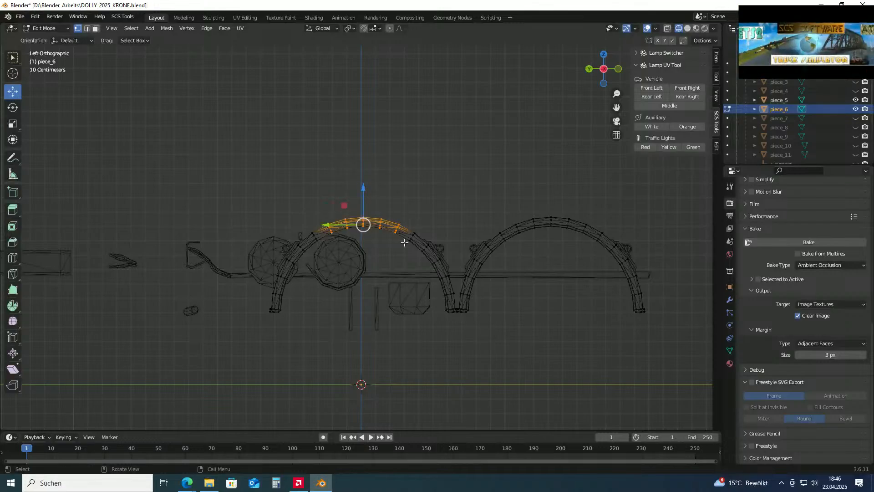
{"action": "left_click", "coordinate": [13, 57]}
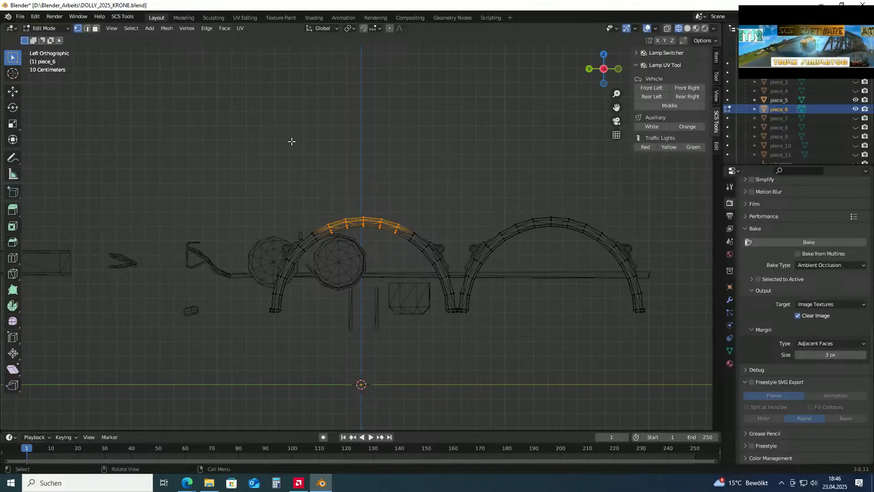
{"action": "key", "text": "x"}
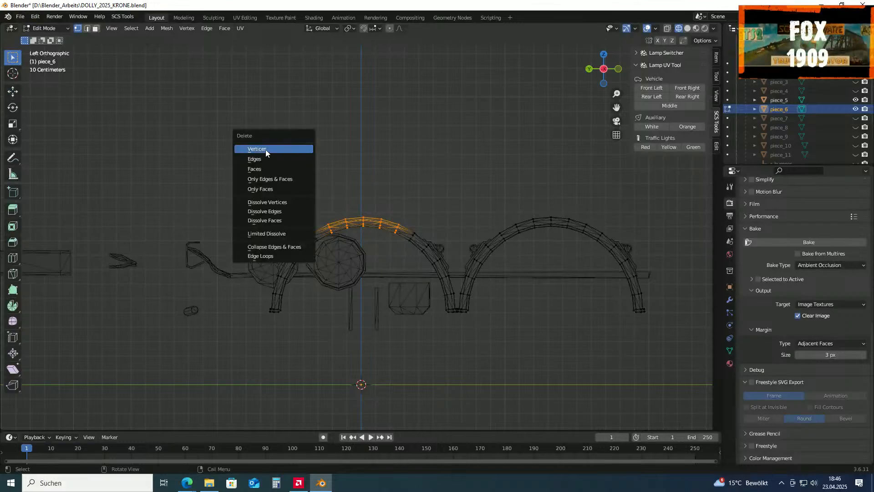
{"action": "left_click", "coordinate": [271, 150]}
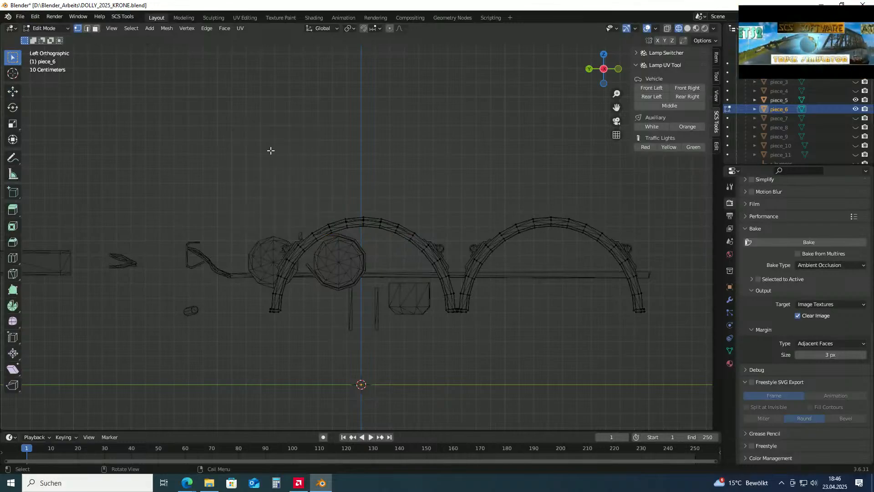
Examine the fender arches in perspective for leftover crown geometry, comparing the wireframe with X-ray on and off
{"action": "scroll", "coordinate": [397, 154], "scroll_direction": "up", "scroll_amount": 2}
{"action": "scroll", "coordinate": [397, 155], "scroll_direction": "down", "scroll_amount": 5}
{"action": "middle_click_drag", "start_coordinate": [397, 155], "coordinate": [406, 175]}
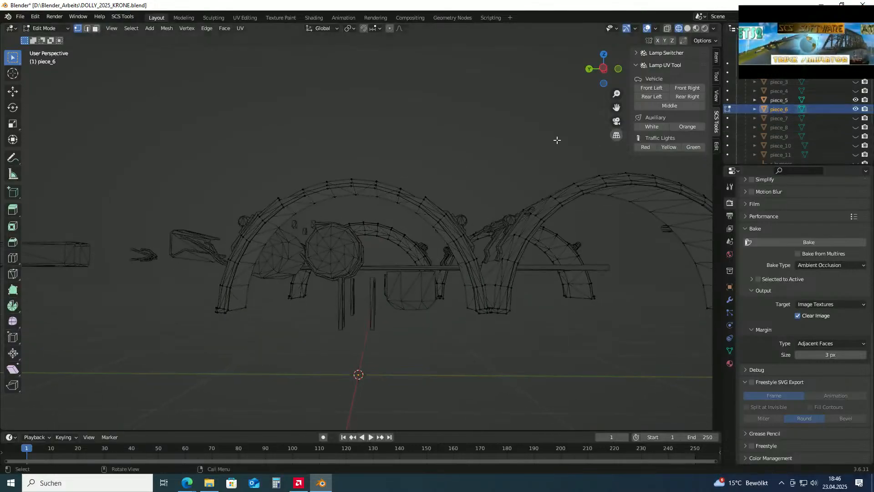
{"action": "scroll", "coordinate": [441, 172], "scroll_direction": "up", "scroll_amount": 5}
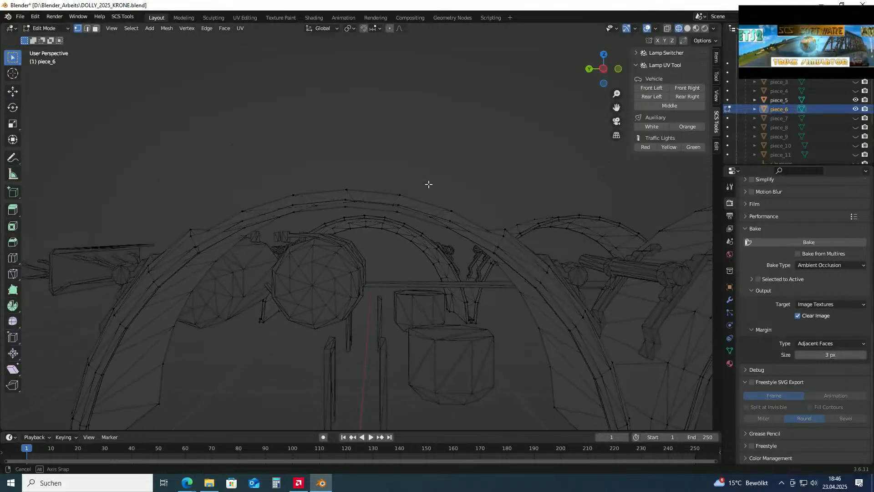
{"action": "scroll", "coordinate": [435, 185], "scroll_direction": "down", "scroll_amount": 4}
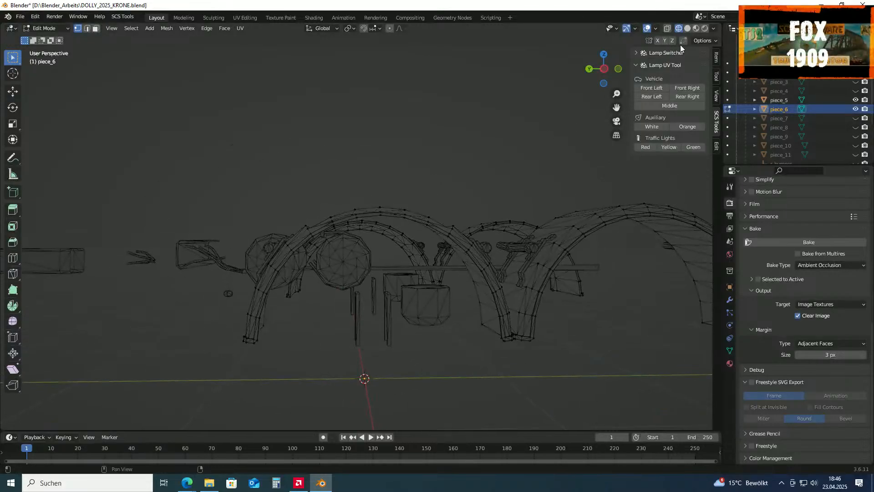
{"action": "left_click", "coordinate": [665, 31]}
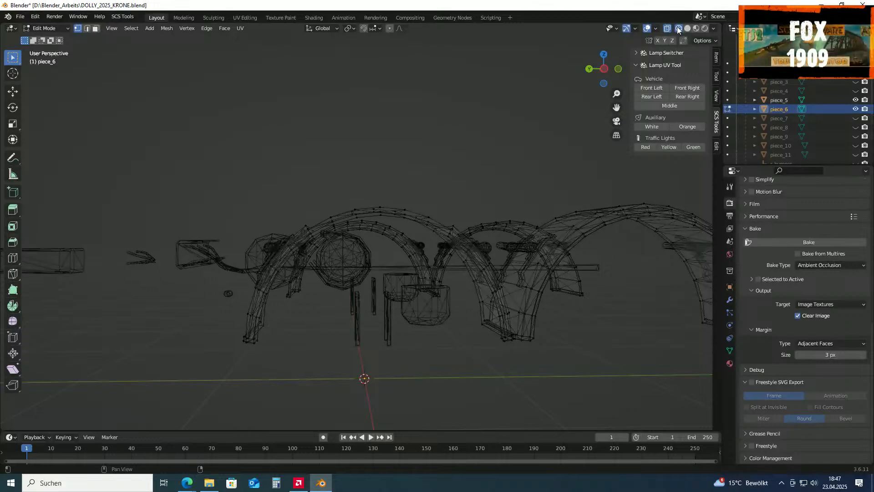
{"action": "left_click", "coordinate": [668, 30]}
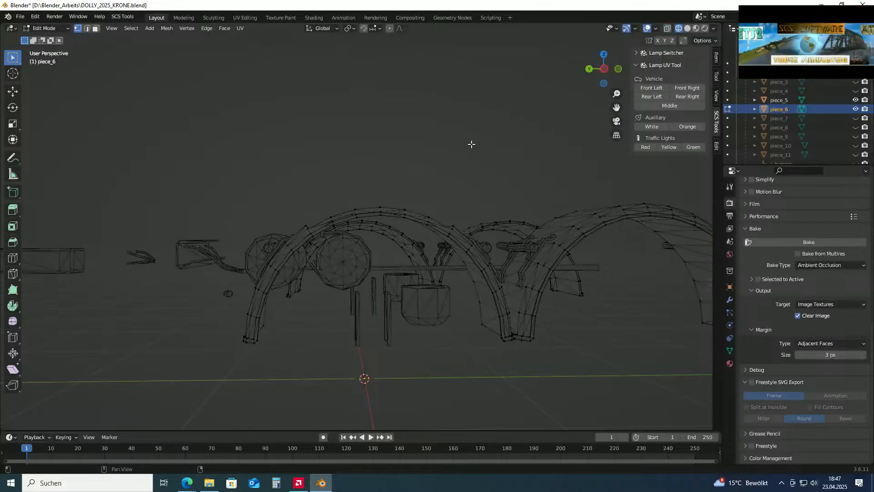
{"action": "key", "text": "Tab"}
{"action": "key", "text": "Tab"}
{"action": "scroll", "coordinate": [437, 140], "scroll_direction": "down", "scroll_amount": 3}
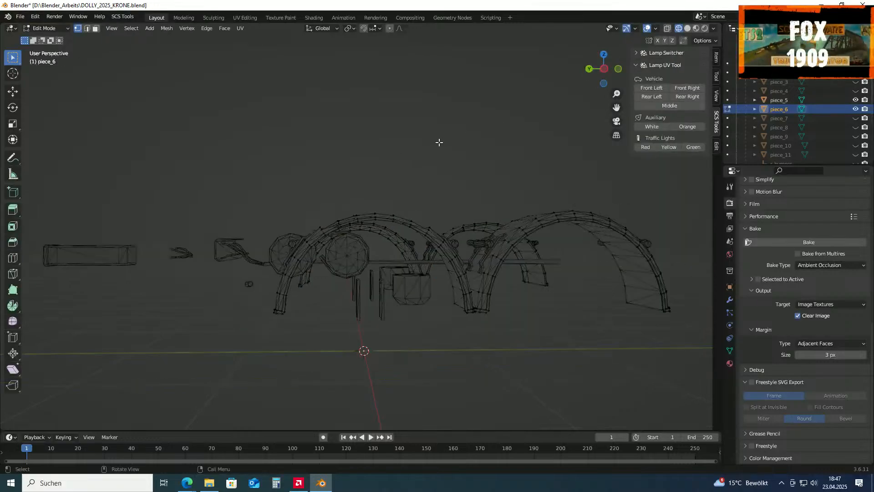
Delete the remaining crown vertices of the left-side fender arch above the origin, working from the left orthographic view
{"action": "left_click", "coordinate": [604, 68]}
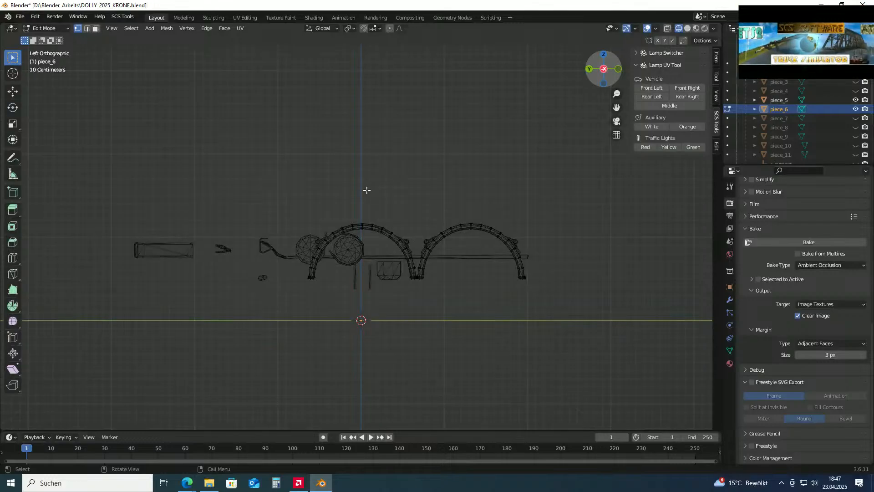
{"action": "scroll", "coordinate": [367, 190], "scroll_direction": "up", "scroll_amount": 8}
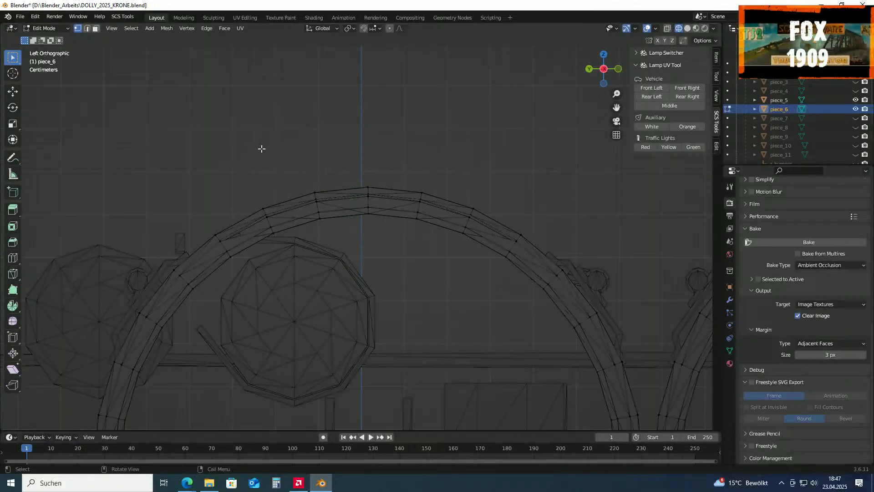
{"action": "scroll", "coordinate": [243, 155], "scroll_direction": "up", "scroll_amount": 1}
{"action": "left_click_drag", "start_coordinate": [233, 143], "coordinate": [516, 265]}
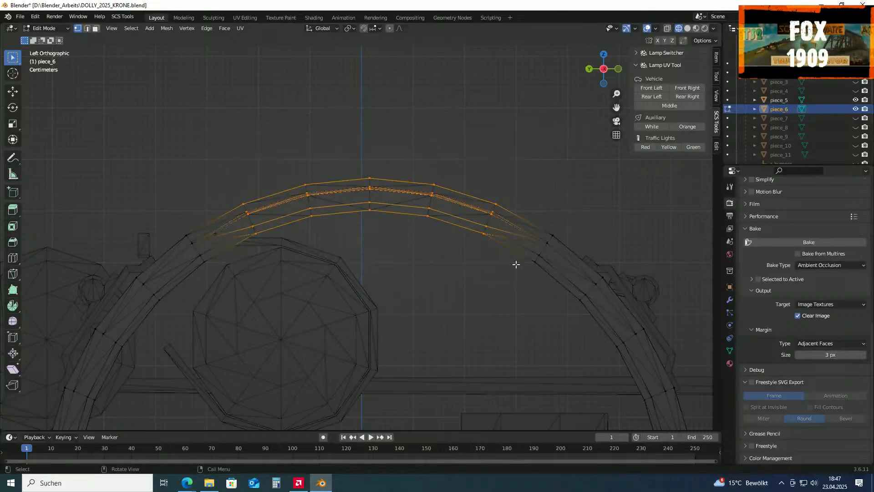
{"action": "key", "text": "x"}
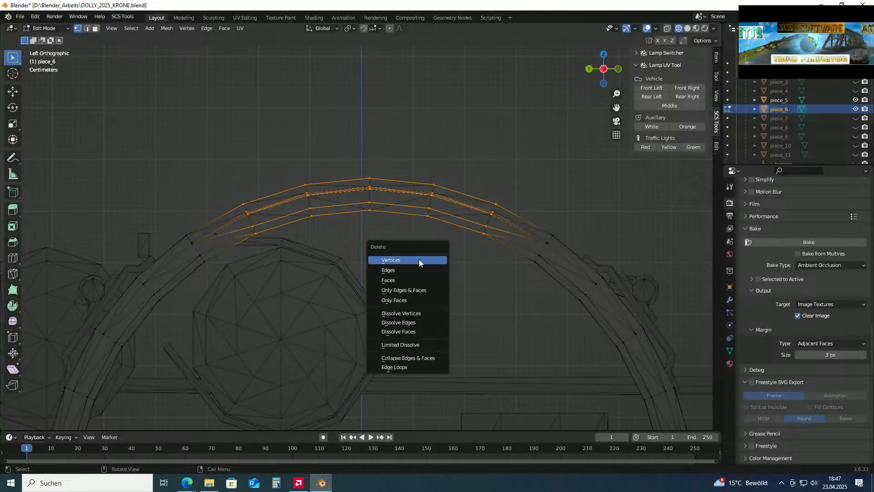
{"action": "left_click", "coordinate": [419, 259]}
{"action": "left_click_drag", "start_coordinate": [214, 142], "coordinate": [516, 266]}
{"action": "key", "text": "x"}
{"action": "left_click", "coordinate": [416, 251]}
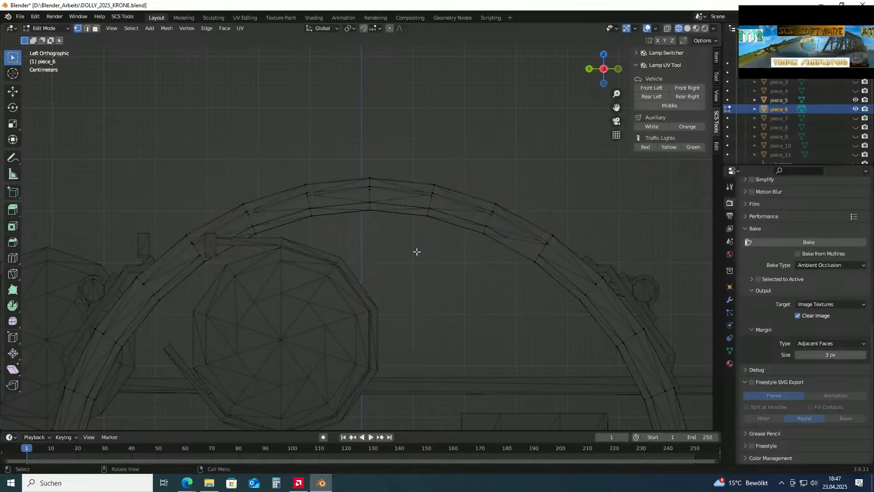
From the right orthographic view, delete the outermost crown vertices of the opposite fender arch above the origin
{"action": "mouse_move", "coordinate": [390, 236]}
{"action": "middle_mouse_down"}
{"action": "mouse_move", "coordinate": [391, 298]}
{"action": "mouse_move", "coordinate": [371, 259]}
{"action": "mouse_move", "coordinate": [370, 237]}
{"action": "mouse_move", "coordinate": [377, 231]}
{"action": "mouse_move", "coordinate": [392, 284]}
{"action": "mouse_move", "coordinate": [390, 251]}
{"action": "middle_mouse_up"}
{"action": "scroll", "coordinate": [377, 230], "scroll_direction": "down", "scroll_amount": 6}
{"action": "scroll", "coordinate": [392, 246], "scroll_direction": "up", "scroll_amount": 5}
{"action": "scroll", "coordinate": [392, 245], "scroll_direction": "down", "scroll_amount": 3}
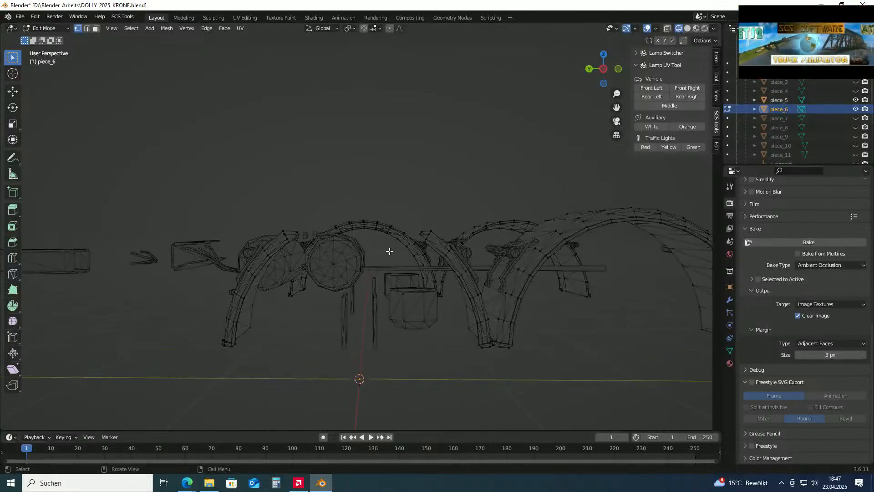
{"action": "left_click", "coordinate": [603, 69]}
{"action": "scroll", "coordinate": [321, 233], "scroll_direction": "up", "scroll_amount": 5}
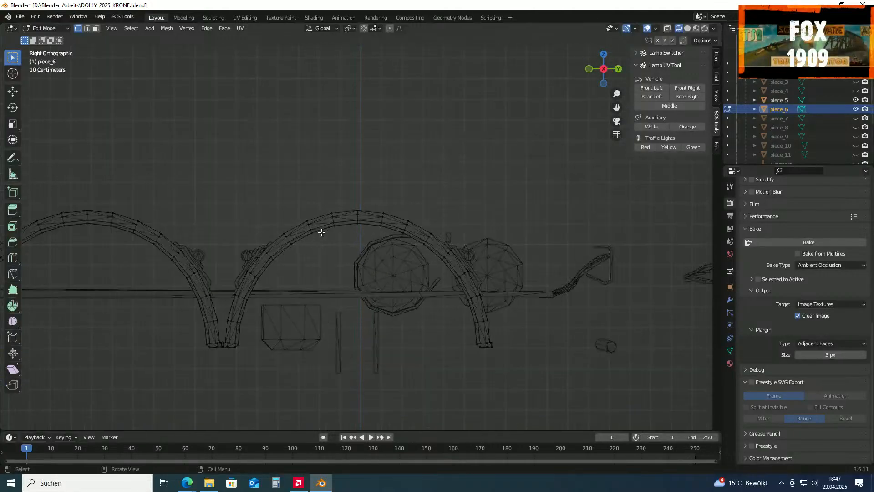
{"action": "left_click_drag", "start_coordinate": [221, 134], "coordinate": [482, 264]}
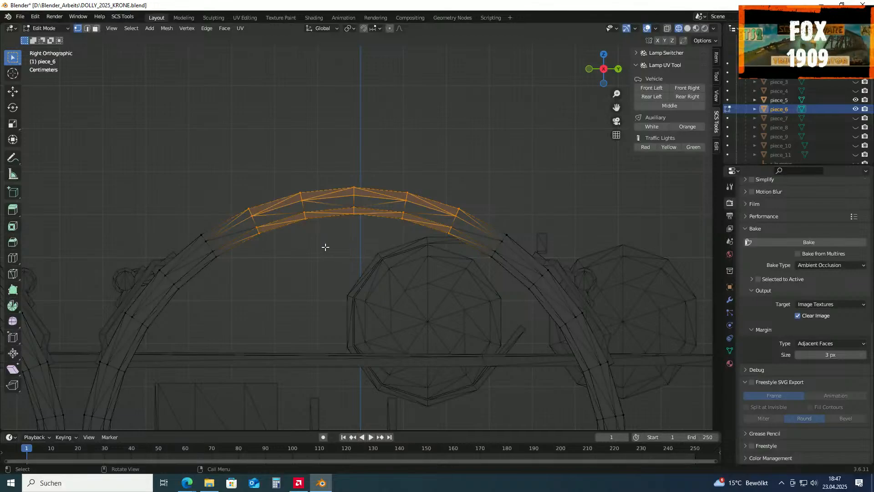
{"action": "left_click_drag", "start_coordinate": [230, 145], "coordinate": [471, 276]}
{"action": "right_click", "coordinate": [358, 270]}
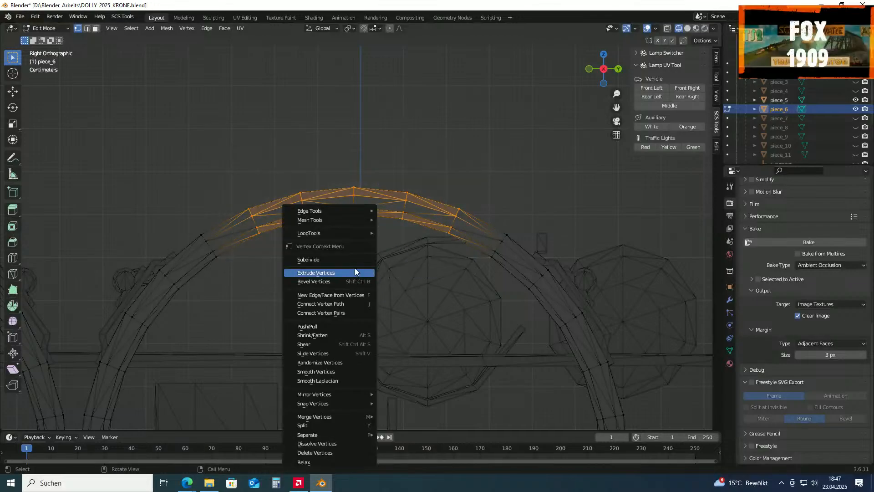
{"action": "left_click", "coordinate": [329, 452]}
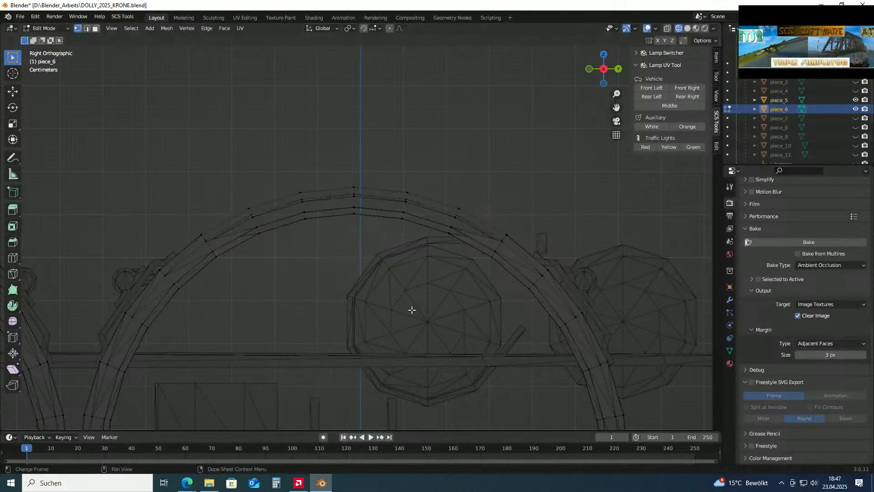
Delete the remaining layers of crown vertices from the right-side fender arch, leaving only its two lower end sections
{"action": "left_click_drag", "start_coordinate": [230, 100], "coordinate": [469, 258]}
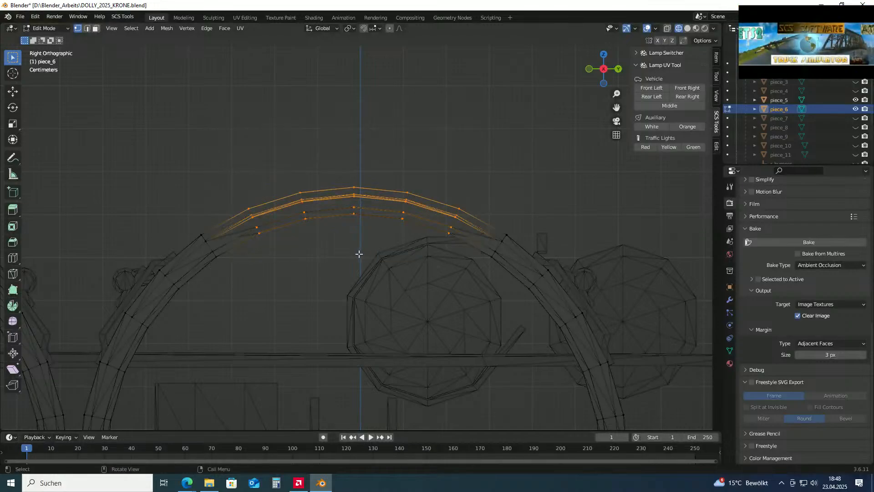
{"action": "key", "text": "x"}
{"action": "left_click", "coordinate": [358, 253]}
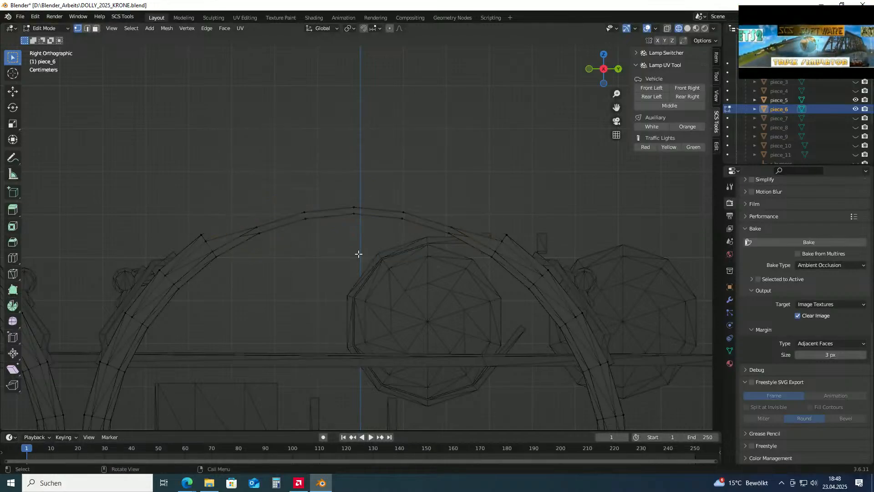
{"action": "left_click_drag", "start_coordinate": [243, 100], "coordinate": [464, 279]}
{"action": "left_click", "coordinate": [418, 277]}
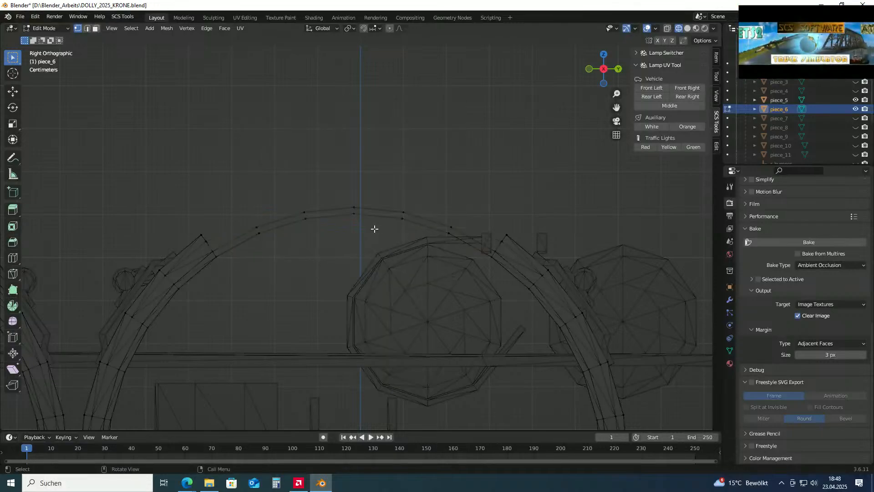
{"action": "left_click_drag", "start_coordinate": [227, 135], "coordinate": [465, 281]}
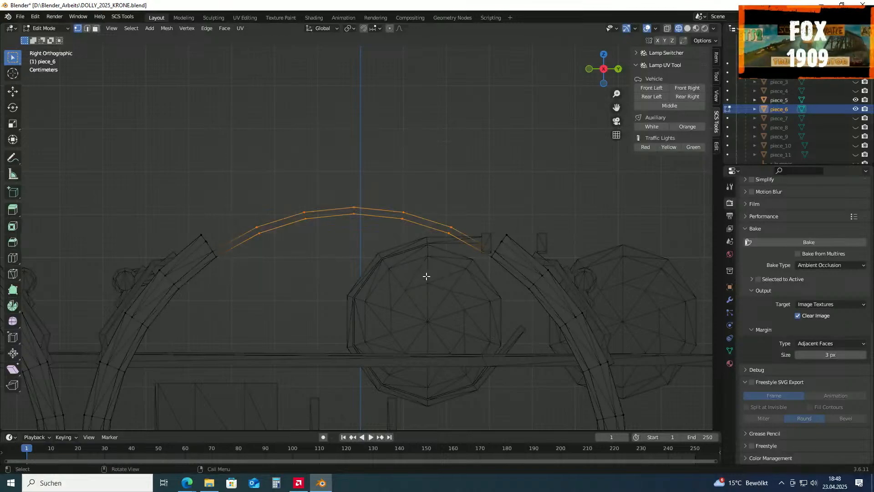
{"action": "key", "text": "x"}
{"action": "left_click", "coordinate": [373, 276]}
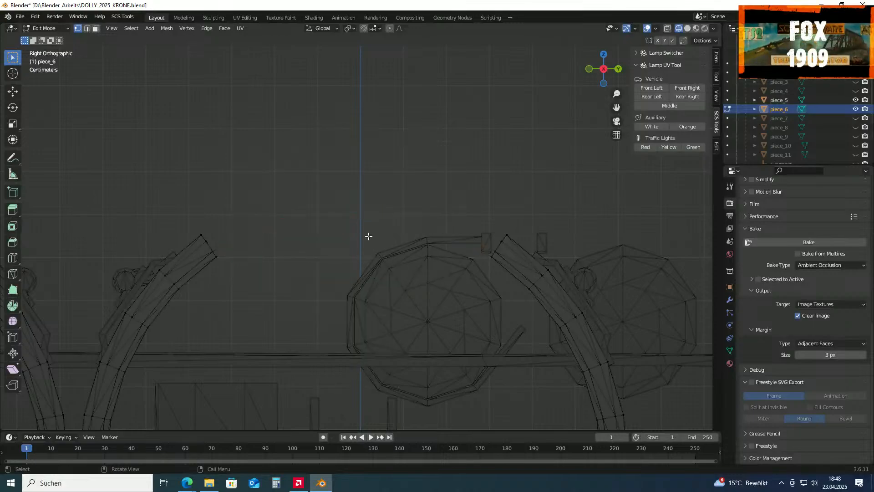
From the right orthographic view, delete the first crown vertices of the remaining full fender arch of piece_6
{"action": "scroll", "coordinate": [356, 232], "scroll_direction": "down", "scroll_amount": 3}
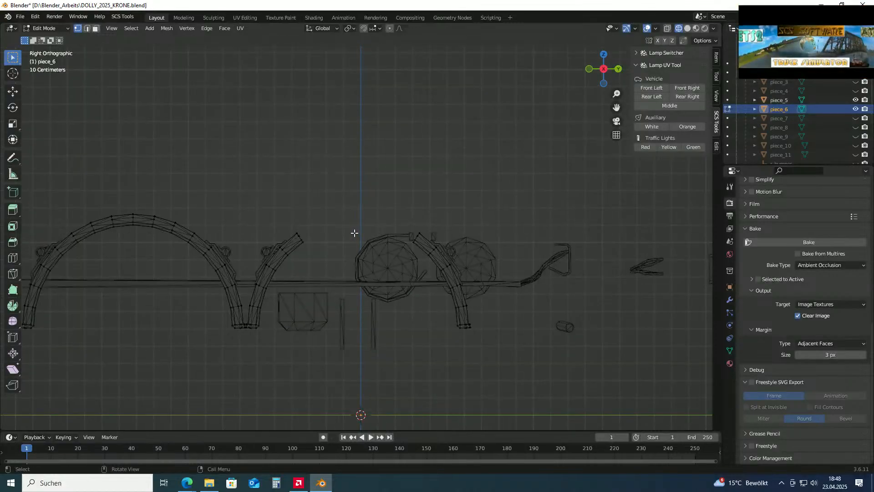
{"action": "middle_click_drag", "start_coordinate": [296, 224], "coordinate": [480, 215], "text": "shift"}
{"action": "scroll", "coordinate": [341, 209], "scroll_direction": "up", "scroll_amount": 3}
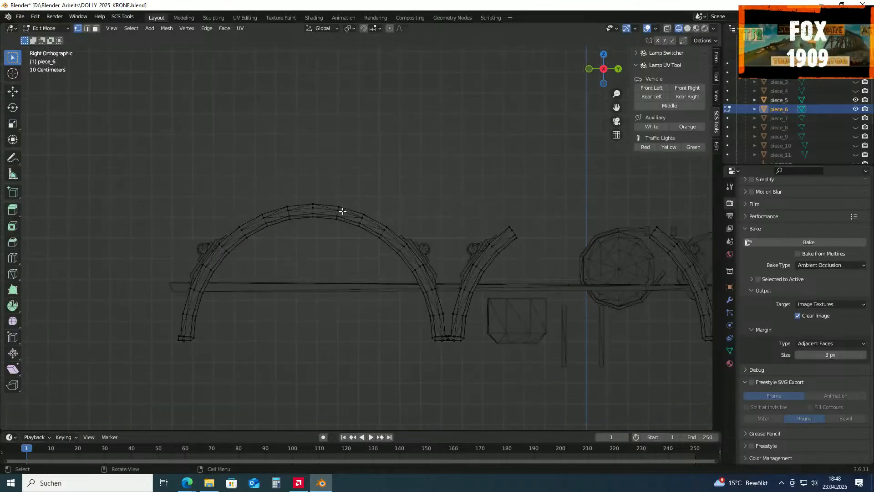
{"action": "scroll", "coordinate": [267, 186], "scroll_direction": "up", "scroll_amount": 2}
{"action": "middle_click_drag", "start_coordinate": [209, 187], "coordinate": [335, 191], "text": "shift"}
{"action": "left_click_drag", "start_coordinate": [255, 121], "coordinate": [515, 261]}
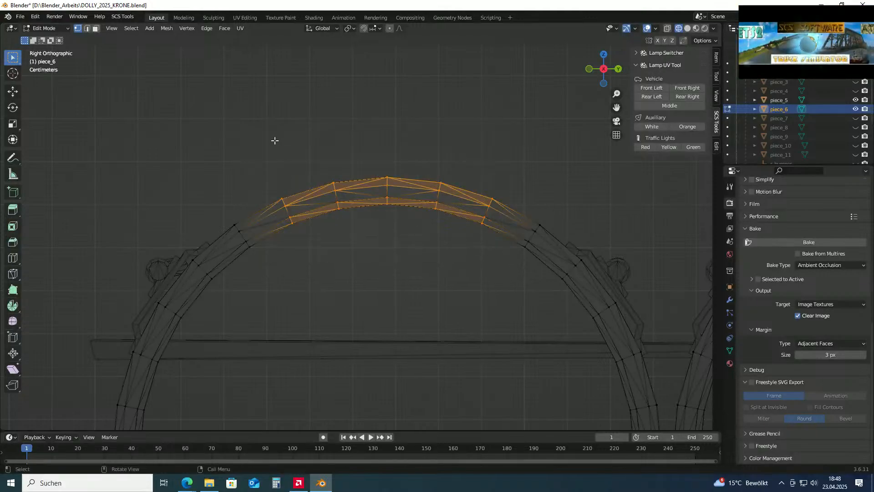
{"action": "left_click_drag", "start_coordinate": [260, 117], "coordinate": [502, 244]}
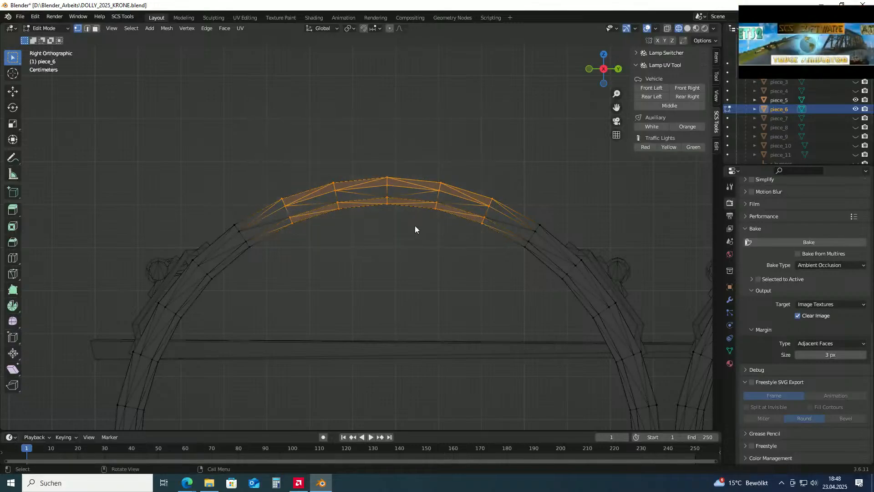
{"action": "left_click", "coordinate": [414, 226]}
{"action": "left_click_drag", "start_coordinate": [272, 126], "coordinate": [499, 242]}
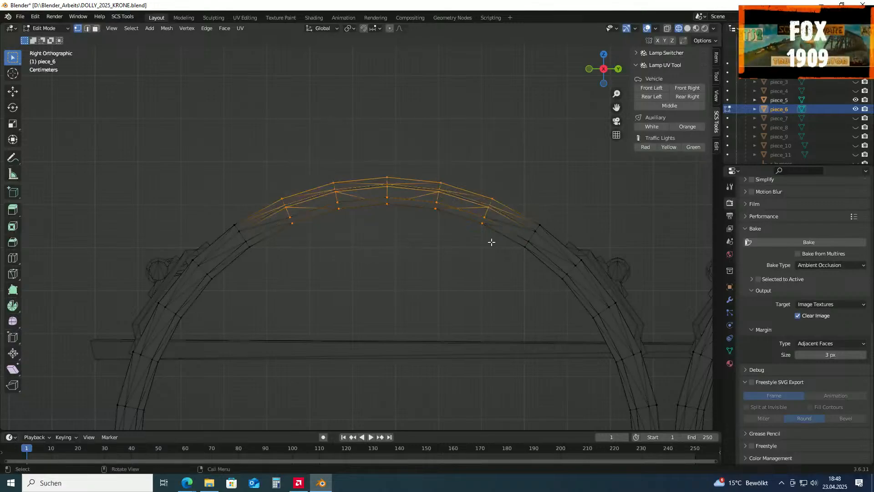
{"action": "left_click", "coordinate": [402, 241]}
Delete further layers of crown vertices from this fender arch, down to its thin inner strip
{"action": "left_click_drag", "start_coordinate": [269, 114], "coordinate": [509, 250]}
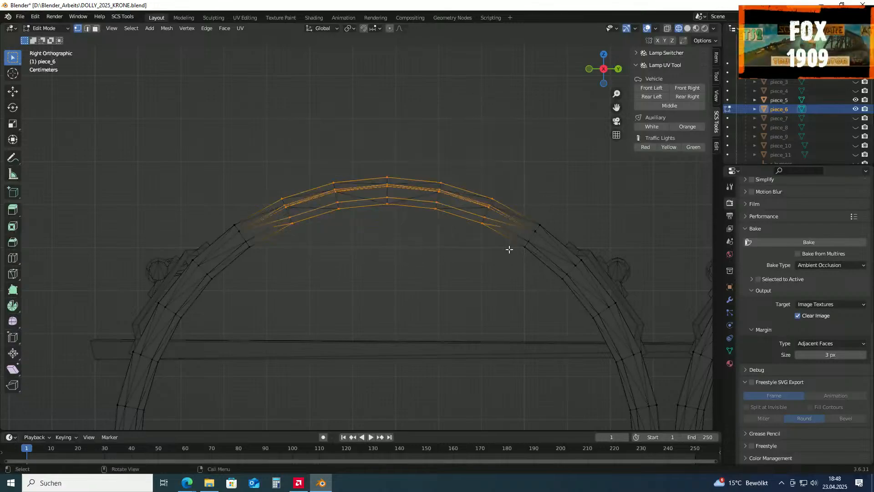
{"action": "key", "text": "x"}
{"action": "left_click", "coordinate": [435, 249]}
{"action": "left_click_drag", "start_coordinate": [279, 119], "coordinate": [496, 248]}
{"action": "key", "text": "x"}
{"action": "left_click", "coordinate": [446, 253]}
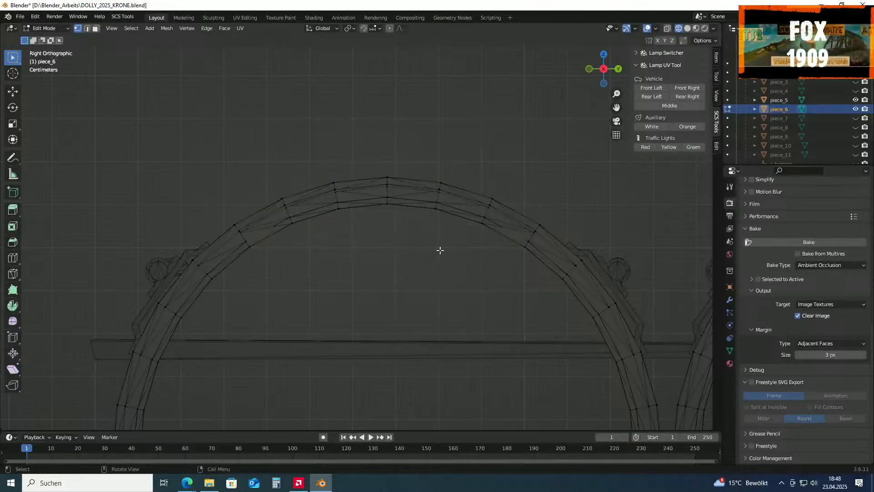
{"action": "left_click_drag", "start_coordinate": [280, 139], "coordinate": [498, 250]}
{"action": "key", "text": "x"}
{"action": "left_click", "coordinate": [438, 253]}
{"action": "left_click_drag", "start_coordinate": [256, 133], "coordinate": [503, 231]}
{"action": "key", "text": "x"}
{"action": "left_click", "coordinate": [441, 246]}
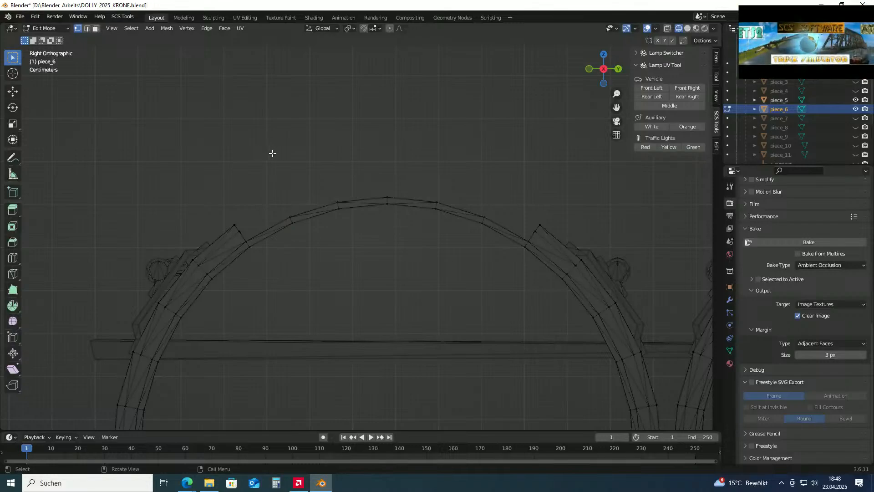
Delete the vertices of the thin inner crown strip so only the arch's two lower end sections remain
{"action": "left_click_drag", "start_coordinate": [272, 153], "coordinate": [489, 232]}
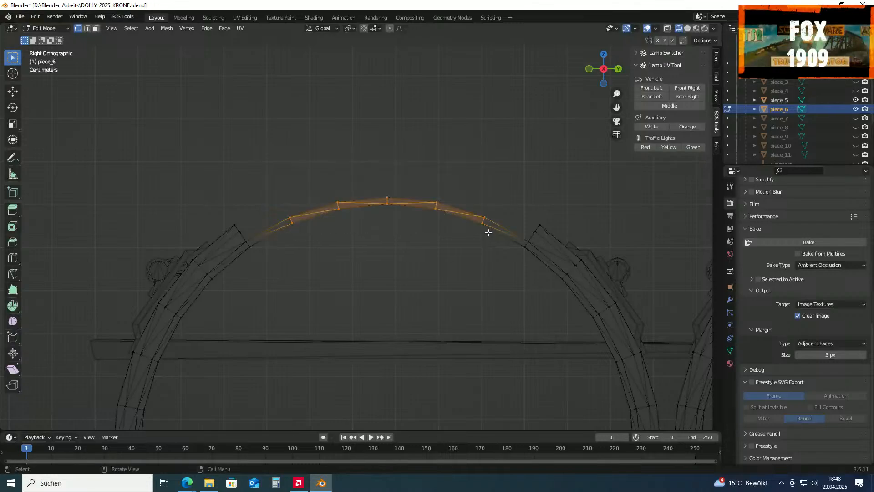
{"action": "key", "text": "x"}
{"action": "left_click", "coordinate": [411, 236]}
{"action": "left_click_drag", "start_coordinate": [285, 158], "coordinate": [493, 248]}
{"action": "key", "text": "x"}
{"action": "left_click", "coordinate": [383, 256]}
Switch the viewport to solid shading, check the cut fender arches in perspective, and save the file
{"action": "scroll", "coordinate": [376, 191], "scroll_direction": "down", "scroll_amount": 3}
{"action": "mouse_move", "coordinate": [375, 193]}
{"action": "middle_mouse_down"}
{"action": "mouse_move", "coordinate": [394, 234]}
{"action": "mouse_move", "coordinate": [355, 232]}
{"action": "mouse_move", "coordinate": [368, 214]}
{"action": "mouse_move", "coordinate": [383, 220]}
{"action": "mouse_move", "coordinate": [382, 246]}
{"action": "mouse_move", "coordinate": [372, 244]}
{"action": "mouse_move", "coordinate": [395, 203]}
{"action": "mouse_move", "coordinate": [423, 189]}
{"action": "mouse_move", "coordinate": [433, 171]}
{"action": "mouse_move", "coordinate": [484, 198]}
{"action": "mouse_move", "coordinate": [474, 221]}
{"action": "mouse_move", "coordinate": [438, 238]}
{"action": "mouse_move", "coordinate": [418, 236]}
{"action": "mouse_move", "coordinate": [453, 269]}
{"action": "mouse_move", "coordinate": [289, 230]}
{"action": "middle_mouse_up"}
{"action": "scroll", "coordinate": [372, 244], "scroll_direction": "down", "scroll_amount": 3}
{"action": "left_click", "coordinate": [687, 28]}
{"action": "scroll", "coordinate": [419, 191], "scroll_direction": "down", "scroll_amount": 2}
{"action": "scroll", "coordinate": [433, 171], "scroll_direction": "up", "scroll_amount": 5}
{"action": "scroll", "coordinate": [417, 236], "scroll_direction": "down", "scroll_amount": 6}
{"action": "scroll", "coordinate": [453, 269], "scroll_direction": "up", "scroll_amount": 2}
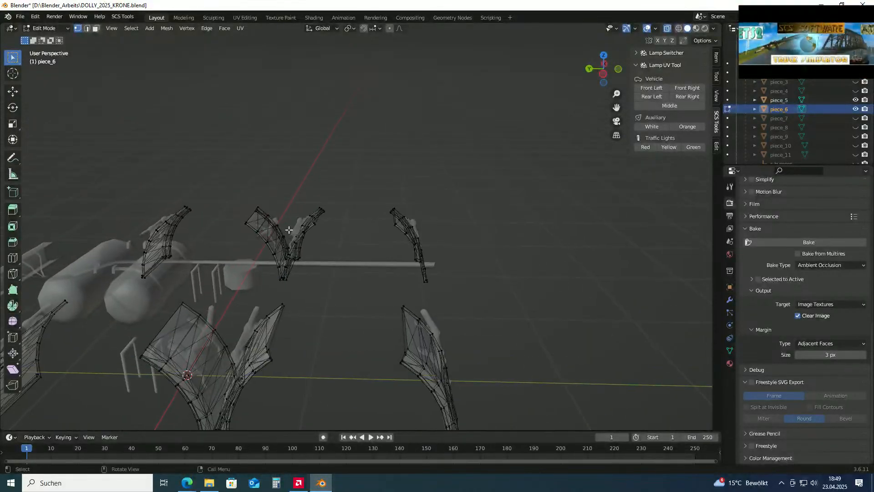
{"action": "left_click", "coordinate": [20, 17]}
{"action": "left_click", "coordinate": [34, 81]}
Show piece_3 again and return to Object Mode with piece_6 deselected
{"action": "middle_click_drag", "start_coordinate": [356, 223], "coordinate": [546, 232]}
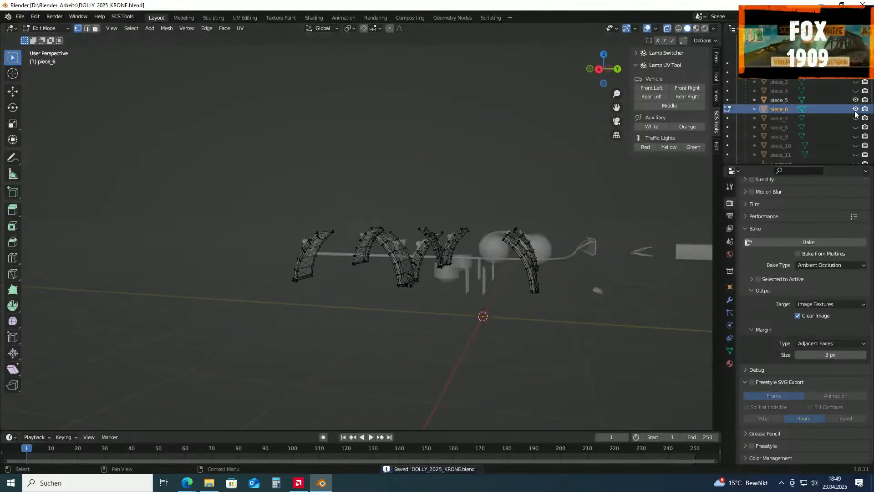
{"action": "left_click", "coordinate": [856, 82]}
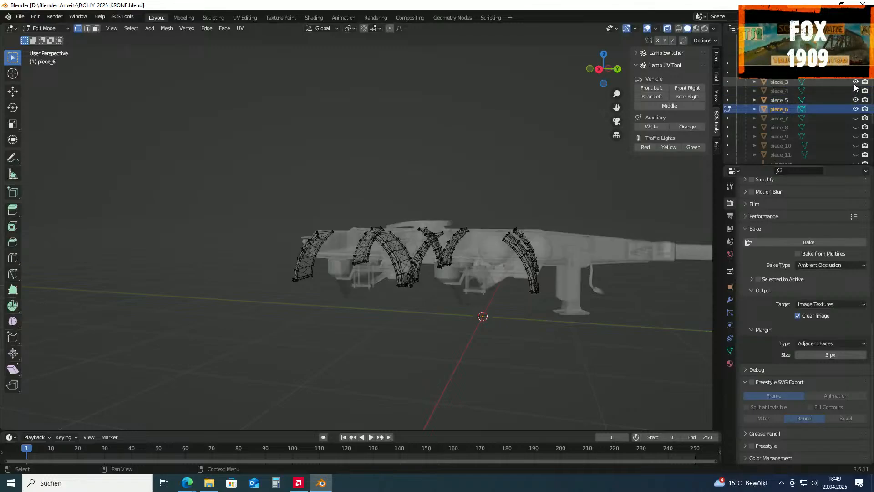
{"action": "scroll", "coordinate": [484, 182], "scroll_direction": "down", "scroll_amount": 4}
{"action": "middle_click_drag", "start_coordinate": [468, 209], "coordinate": [492, 205]}
{"action": "key", "text": "Tab"}
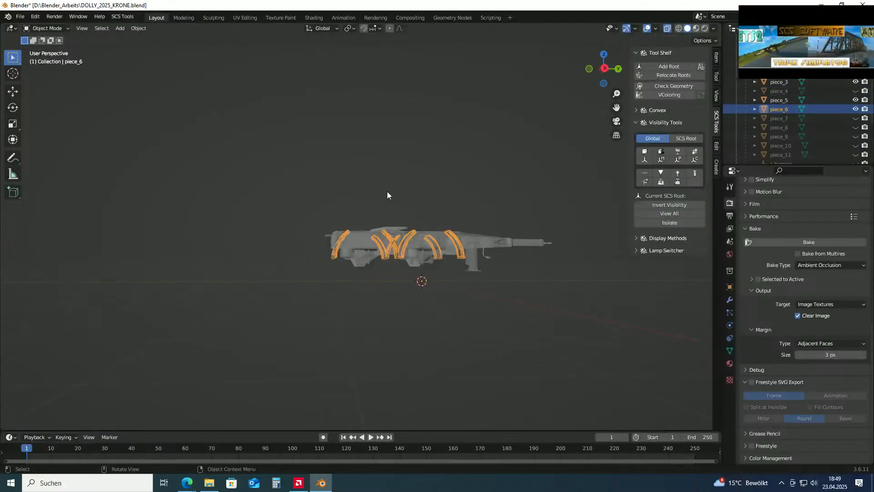
{"action": "scroll", "coordinate": [410, 178], "scroll_direction": "up", "scroll_amount": 5}
{"action": "left_click", "coordinate": [501, 152]}
Turn off X-ray and examine the cut fenders on the dolly frame from several sides
{"action": "middle_click_drag", "start_coordinate": [500, 152], "coordinate": [516, 164]}
{"action": "scroll", "coordinate": [474, 182], "scroll_direction": "up", "scroll_amount": 3}
{"action": "left_click", "coordinate": [668, 29]}
{"action": "middle_click_drag", "start_coordinate": [610, 48], "coordinate": [409, 247]}
{"action": "scroll", "coordinate": [313, 258], "scroll_direction": "up", "scroll_amount": 4}
{"action": "middle_click_drag", "start_coordinate": [407, 239], "coordinate": [631, 150]}
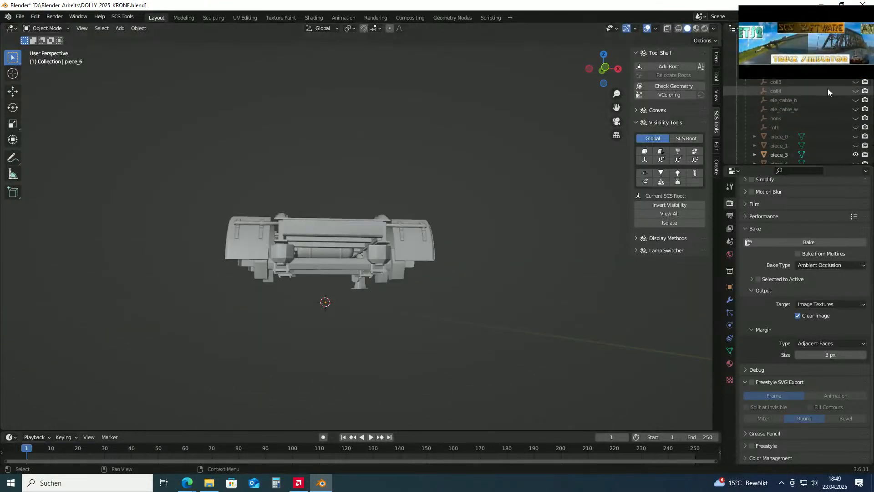
{"action": "scroll", "coordinate": [828, 88], "scroll_direction": "up", "scroll_amount": 5}
{"action": "middle_click_drag", "start_coordinate": [360, 151], "coordinate": [446, 237]}
{"action": "scroll", "coordinate": [822, 103], "scroll_direction": "down", "scroll_amount": 5}
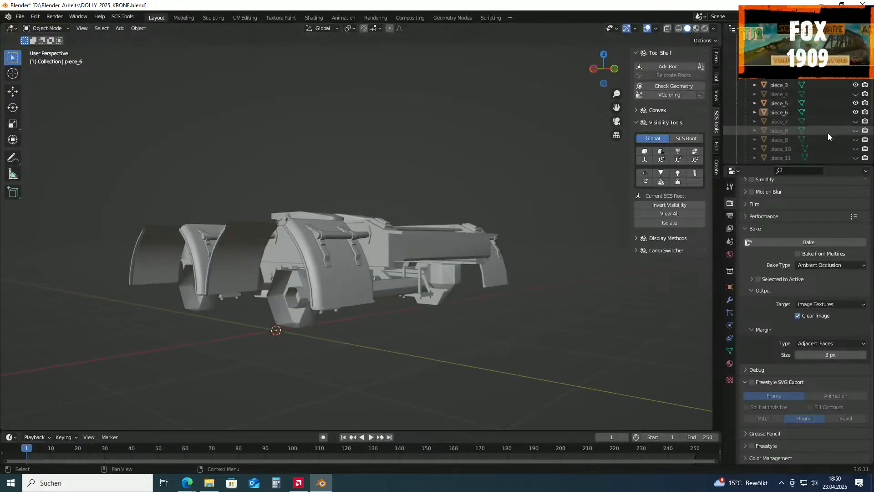
Make piece_4 and piece_8 to piece_11 visible, and inspect the cut fender beside the landing leg up close
{"action": "left_click", "coordinate": [652, 155]}
{"action": "middle_click_drag", "start_coordinate": [547, 195], "coordinate": [301, 242]}
{"action": "scroll", "coordinate": [457, 245], "scroll_direction": "down", "scroll_amount": 2}
{"action": "scroll", "coordinate": [452, 272], "scroll_direction": "up", "scroll_amount": 5}
{"action": "scroll", "coordinate": [411, 246], "scroll_direction": "up", "scroll_amount": 2}
{"action": "scroll", "coordinate": [335, 248], "scroll_direction": "down", "scroll_amount": 2}
{"action": "scroll", "coordinate": [321, 263], "scroll_direction": "up", "scroll_amount": 2}
{"action": "scroll", "coordinate": [413, 196], "scroll_direction": "down", "scroll_amount": 5}
{"action": "scroll", "coordinate": [426, 196], "scroll_direction": "up", "scroll_amount": 4}
{"action": "scroll", "coordinate": [378, 300], "scroll_direction": "up", "scroll_amount": 2}
{"action": "scroll", "coordinate": [302, 242], "scroll_direction": "up", "scroll_amount": 2}
Open piece_6 for editing in edge select mode and hide piece_3 to uncover the fender's cut end
{"action": "left_click", "coordinate": [321, 257]}
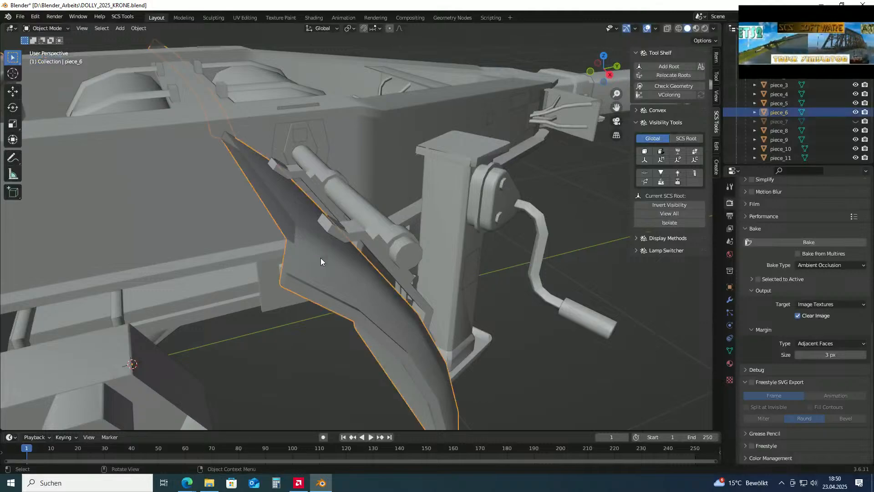
{"action": "key", "text": "Tab"}
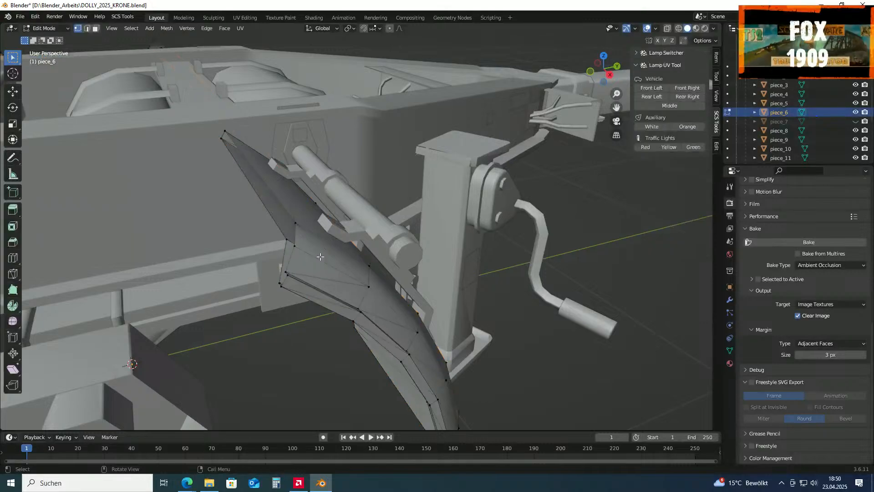
{"action": "middle_click_drag", "start_coordinate": [309, 231], "coordinate": [317, 233]}
{"action": "left_click", "coordinate": [87, 28]}
{"action": "scroll", "coordinate": [343, 218], "scroll_direction": "up", "scroll_amount": 2}
{"action": "middle_click_drag", "start_coordinate": [343, 218], "coordinate": [432, 196]}
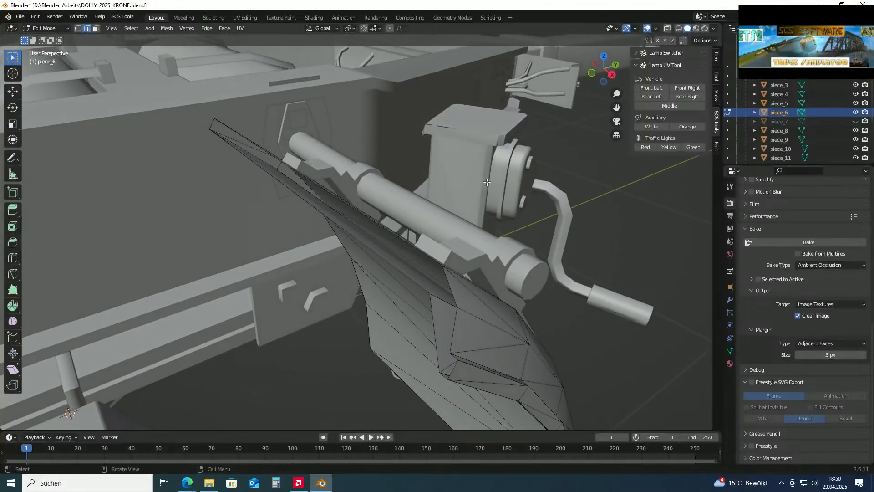
{"action": "left_click", "coordinate": [855, 86]}
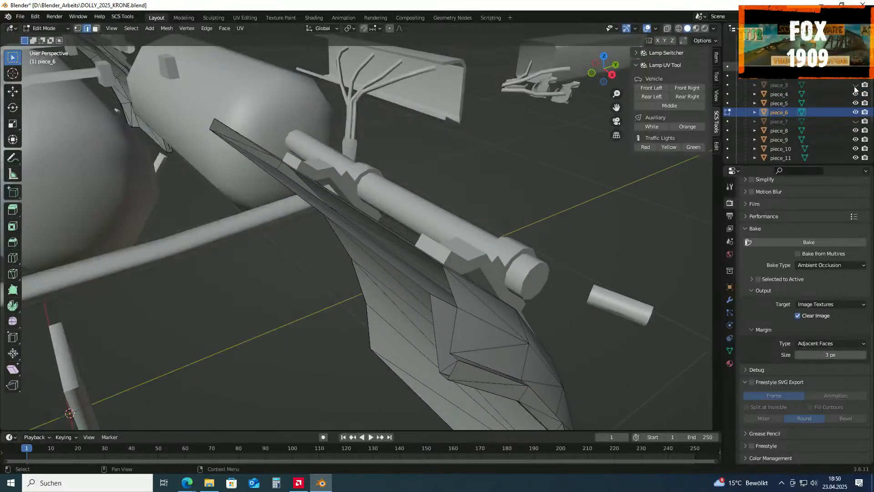
{"action": "scroll", "coordinate": [400, 152], "scroll_direction": "down", "scroll_amount": 2}
Fill the open strip along the fender's cut upper end with a face between its two long edges
{"action": "mouse_move", "coordinate": [400, 152]}
{"action": "middle_mouse_down"}
{"action": "mouse_move", "coordinate": [391, 130]}
{"action": "mouse_move", "coordinate": [411, 165]}
{"action": "mouse_move", "coordinate": [406, 153]}
{"action": "middle_mouse_up"}
{"action": "scroll", "coordinate": [391, 139], "scroll_direction": "up", "scroll_amount": 2}
{"action": "scroll", "coordinate": [387, 157], "scroll_direction": "up", "scroll_amount": 3}
{"action": "mouse_move", "coordinate": [285, 169]}
{"action": "middle_mouse_down"}
{"action": "mouse_move", "coordinate": [280, 186]}
{"action": "mouse_move", "coordinate": [279, 174]}
{"action": "middle_mouse_up"}
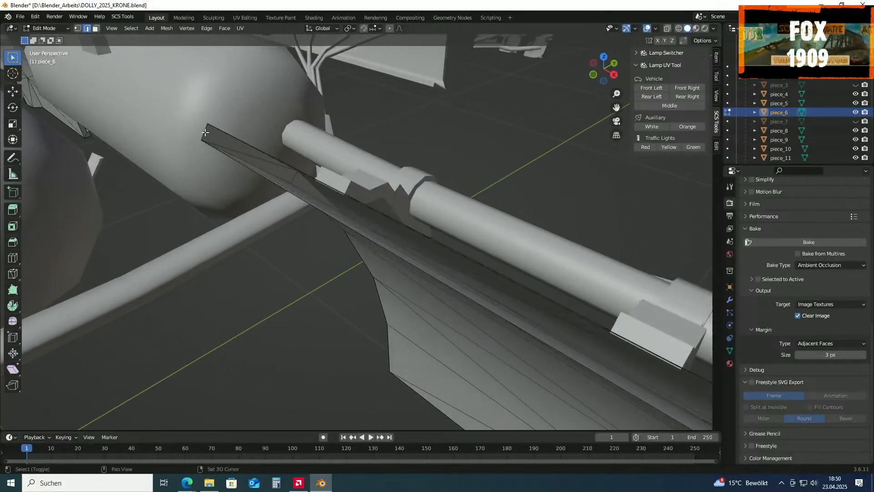
{"action": "middle_click_drag", "start_coordinate": [299, 192], "coordinate": [283, 195]}
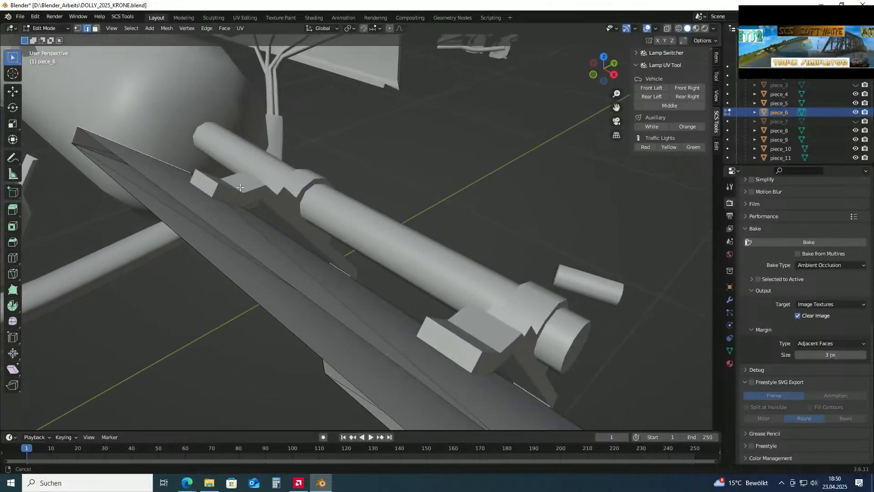
{"action": "left_click", "coordinate": [402, 124]}
{"action": "middle_click_drag", "start_coordinate": [321, 157], "coordinate": [333, 183]}
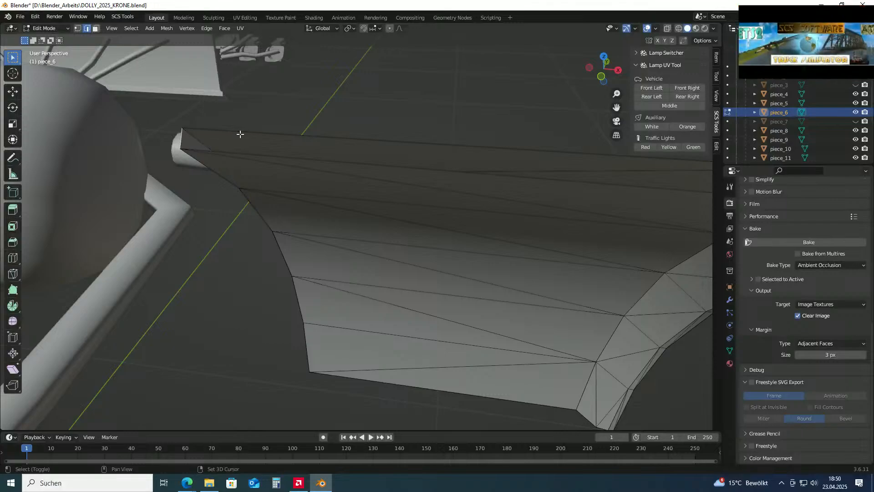
{"action": "left_click", "coordinate": [333, 163], "text": "shift"}
{"action": "middle_click_drag", "start_coordinate": [436, 170], "coordinate": [275, 179], "text": "shift"}
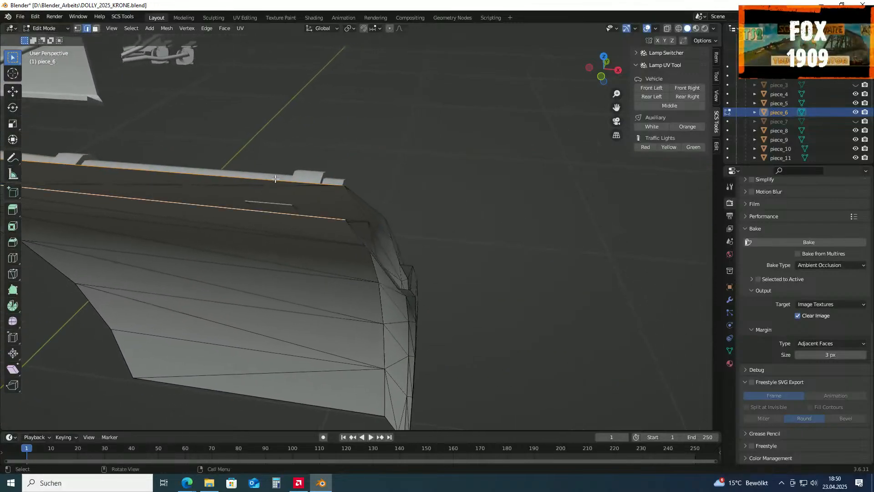
{"action": "middle_click_drag", "start_coordinate": [357, 115], "coordinate": [457, 186]}
{"action": "key", "text": "f"}
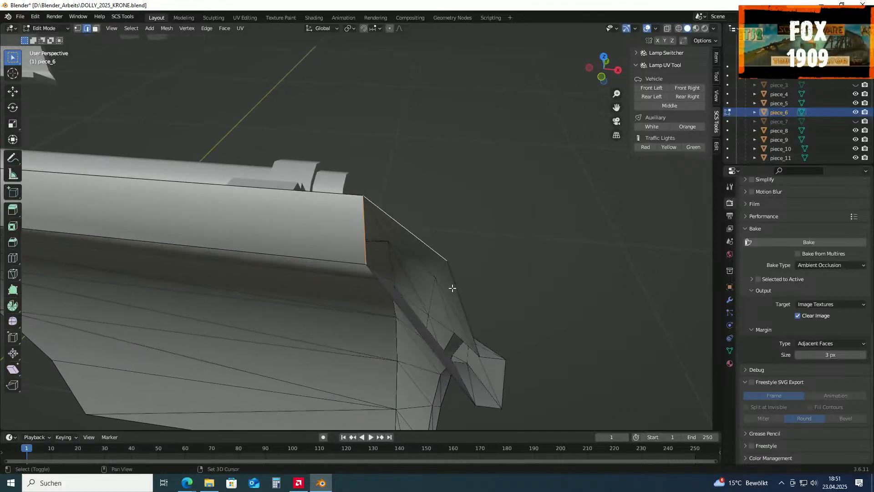
Fill the open corner next to the upper strip and the small rectangular gap at its outer lip with faces
{"action": "middle_click_drag", "start_coordinate": [473, 292], "coordinate": [477, 266], "text": "shift"}
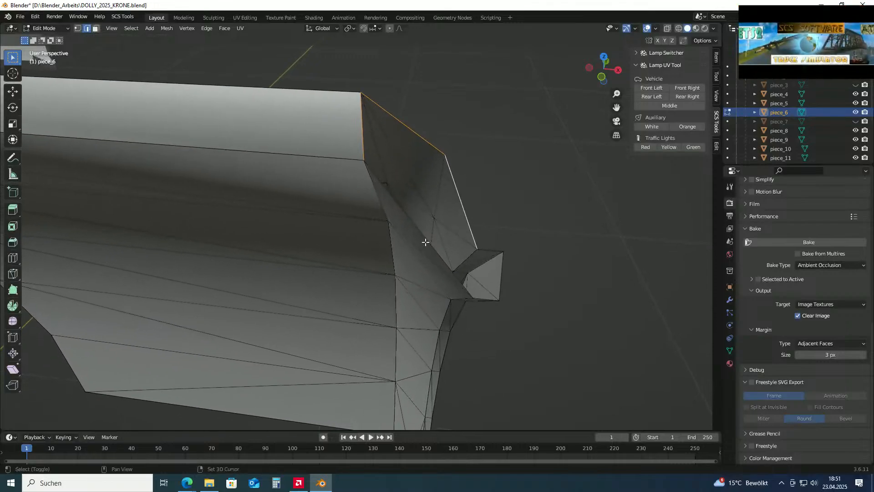
{"action": "left_click", "coordinate": [431, 228], "text": "shift"}
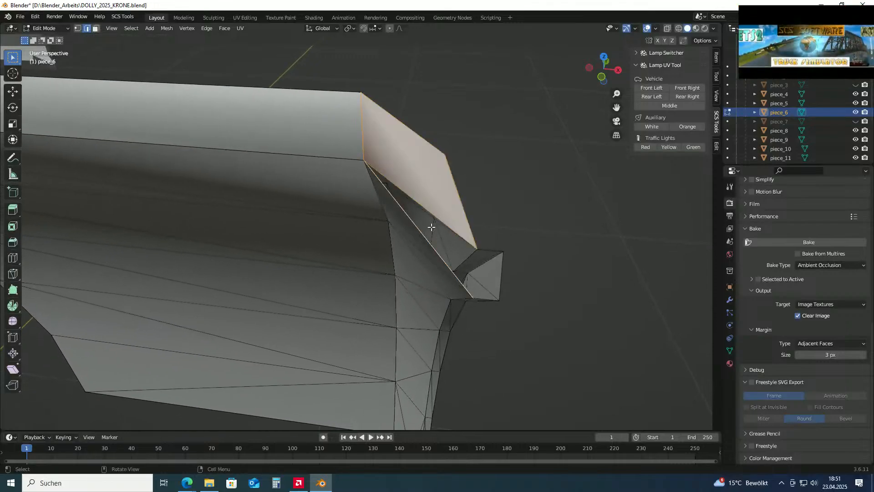
{"action": "left_click", "coordinate": [521, 215]}
{"action": "middle_click_drag", "start_coordinate": [522, 214], "coordinate": [524, 216]}
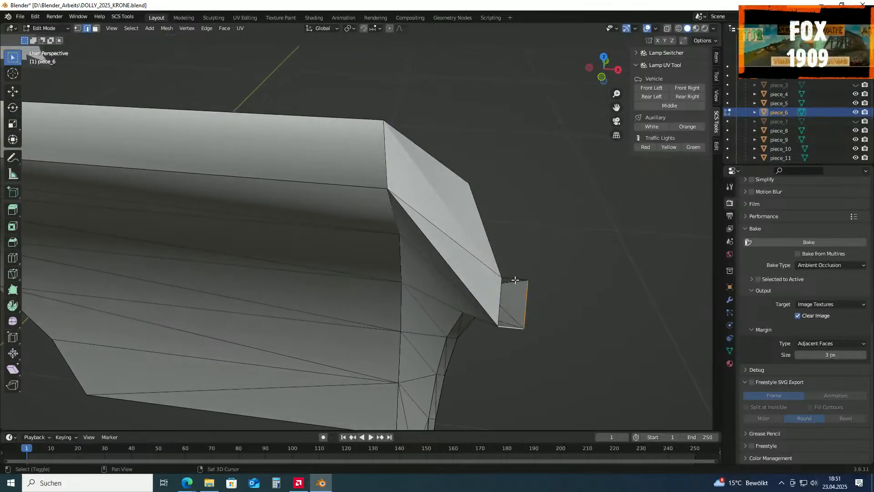
{"action": "middle_click_drag", "start_coordinate": [533, 293], "coordinate": [466, 301], "text": "shift"}
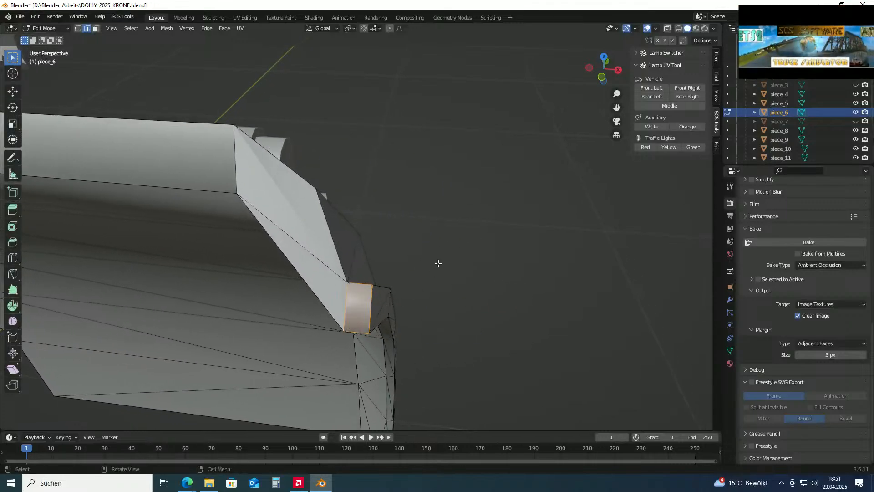
Save the file with the closed fender end
{"action": "scroll", "coordinate": [438, 263], "scroll_direction": "down", "scroll_amount": 8}
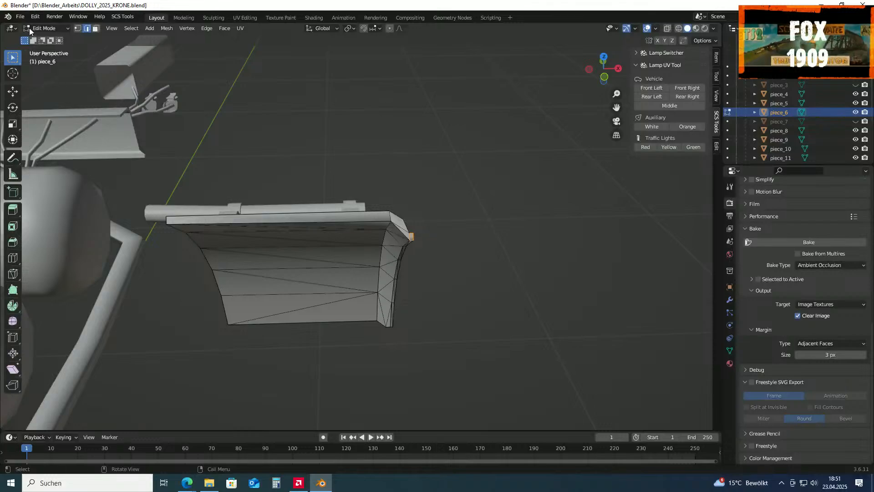
{"action": "left_click", "coordinate": [19, 16]}
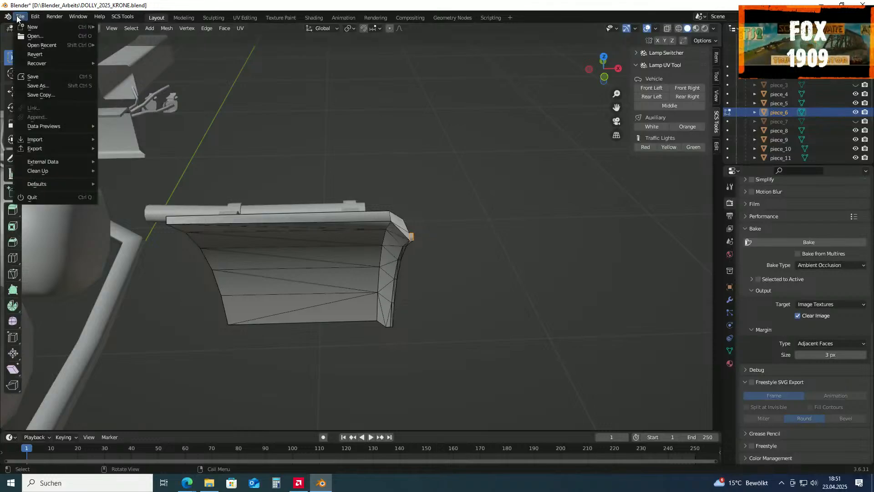
{"action": "left_click", "coordinate": [38, 74]}
Fill the open strip along the cut upper end of the matching fender section on the opposite side with a face
{"action": "scroll", "coordinate": [174, 142], "scroll_direction": "down", "scroll_amount": 4}
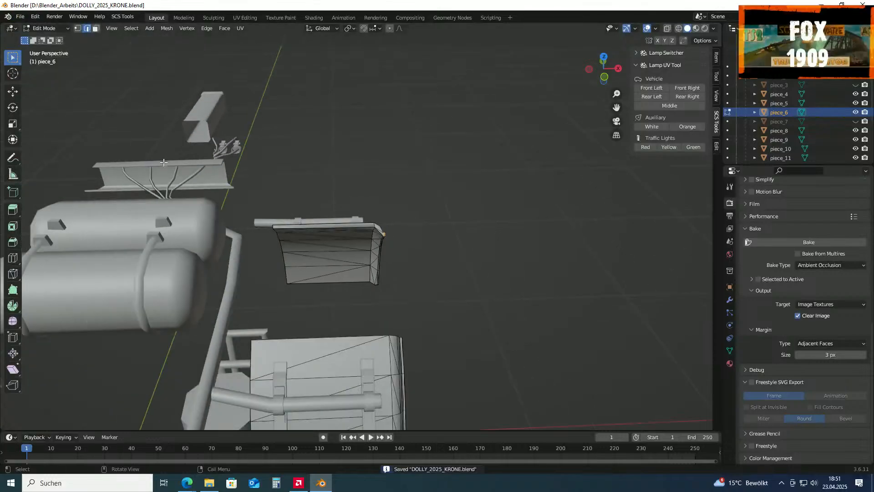
{"action": "middle_click_drag", "start_coordinate": [133, 164], "coordinate": [515, 190], "text": "shift"}
{"action": "scroll", "coordinate": [332, 234], "scroll_direction": "up", "scroll_amount": 4}
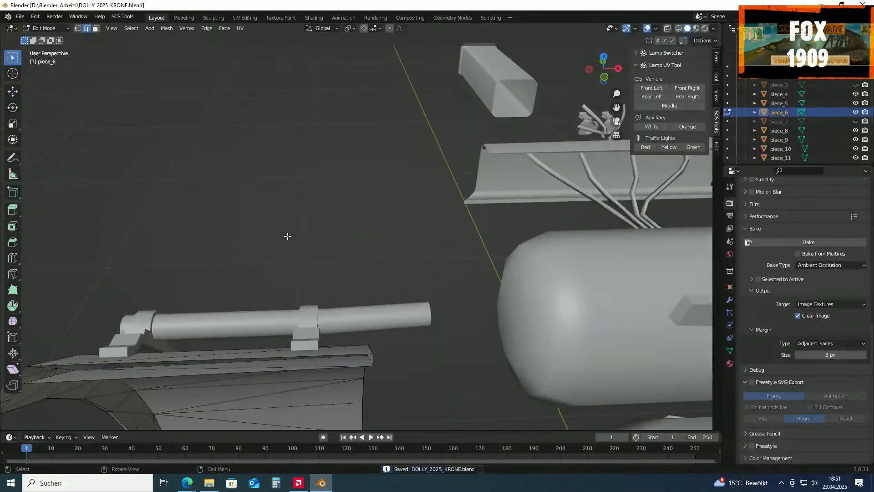
{"action": "middle_click_drag", "start_coordinate": [286, 236], "coordinate": [317, 180], "text": "shift"}
{"action": "scroll", "coordinate": [371, 190], "scroll_direction": "up", "scroll_amount": 6}
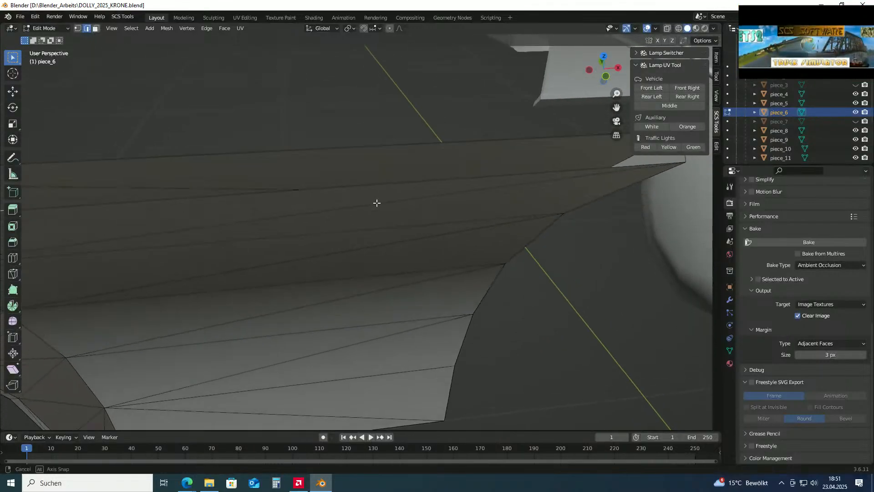
{"action": "scroll", "coordinate": [376, 199], "scroll_direction": "down", "scroll_amount": 6}
{"action": "middle_click_drag", "start_coordinate": [378, 197], "coordinate": [383, 188]}
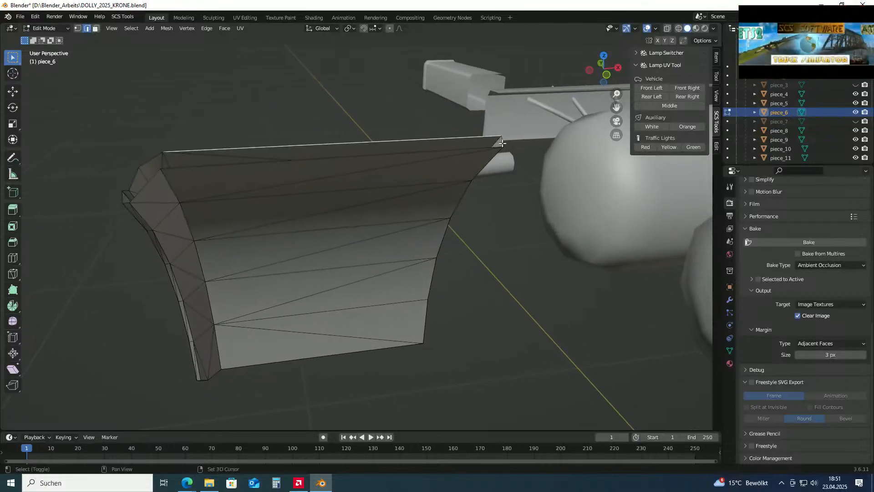
{"action": "middle_click_drag", "start_coordinate": [488, 152], "coordinate": [511, 134], "text": "shift"}
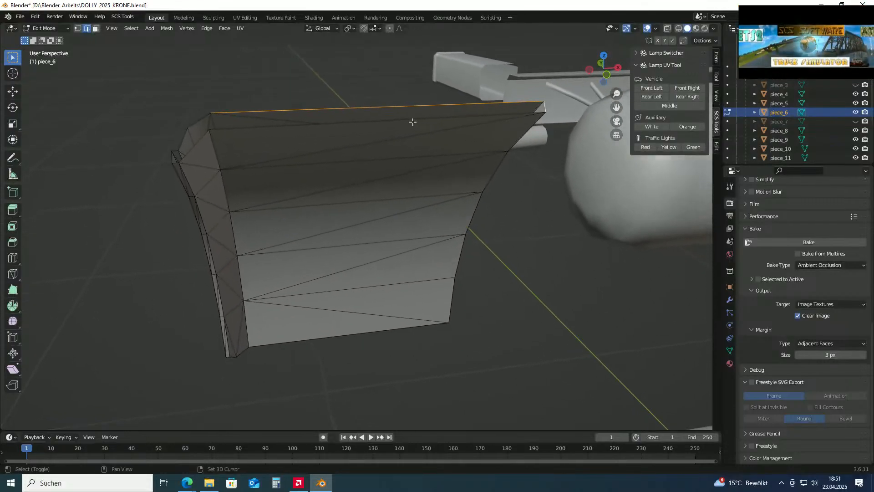
{"action": "key", "text": "f"}
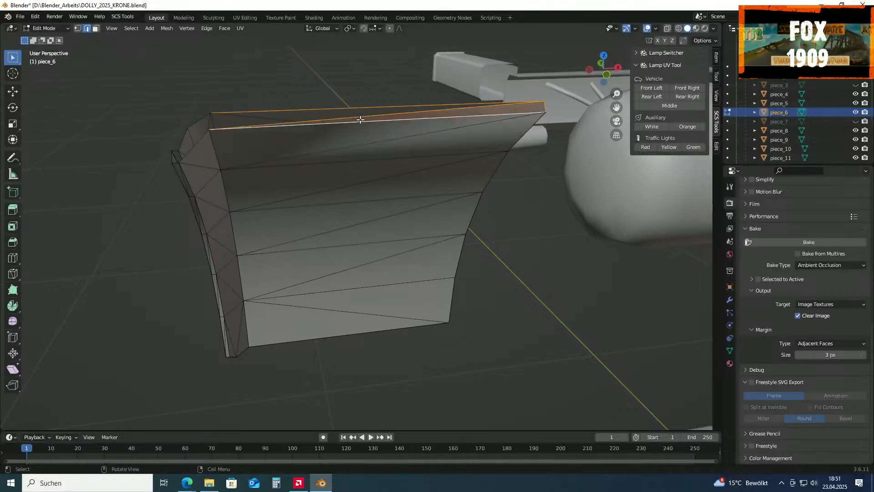
{"action": "key", "text": "ctrl+t"}
Turn on X-ray display and fill this section's open corner beside the strip and the small rectangular lip gap with faces
{"action": "mouse_move", "coordinate": [266, 102]}
{"action": "middle_mouse_down"}
{"action": "mouse_move", "coordinate": [256, 90]}
{"action": "mouse_move", "coordinate": [275, 142]}
{"action": "mouse_move", "coordinate": [258, 113]}
{"action": "middle_mouse_up"}
{"action": "middle_click_drag", "start_coordinate": [282, 181], "coordinate": [254, 158]}
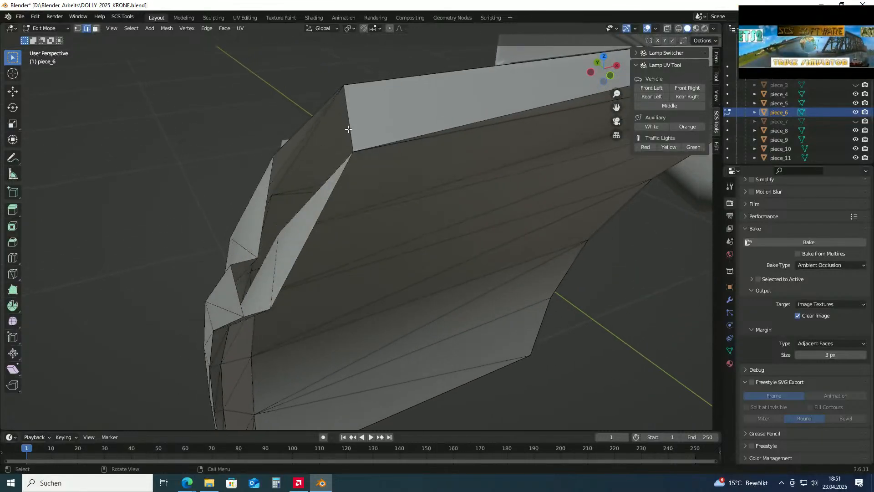
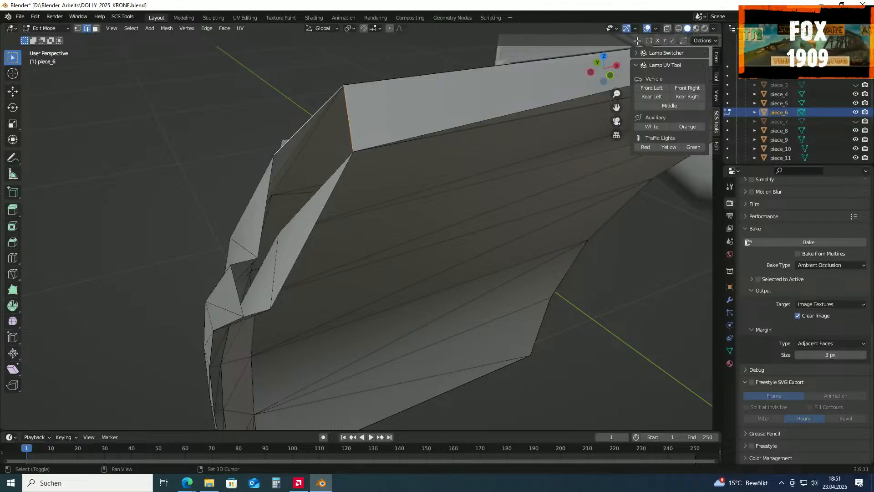
{"action": "left_click", "coordinate": [666, 28]}
{"action": "middle_click_drag", "start_coordinate": [336, 119], "coordinate": [79, 197], "text": "shift"}
{"action": "mouse_move", "coordinate": [157, 194]}
{"action": "middle_mouse_down", "text": "shift"}
{"action": "mouse_move", "coordinate": [213, 202]}
{"action": "mouse_move", "coordinate": [241, 242]}
{"action": "mouse_move", "coordinate": [153, 185]}
{"action": "middle_mouse_up", "text": "shift"}
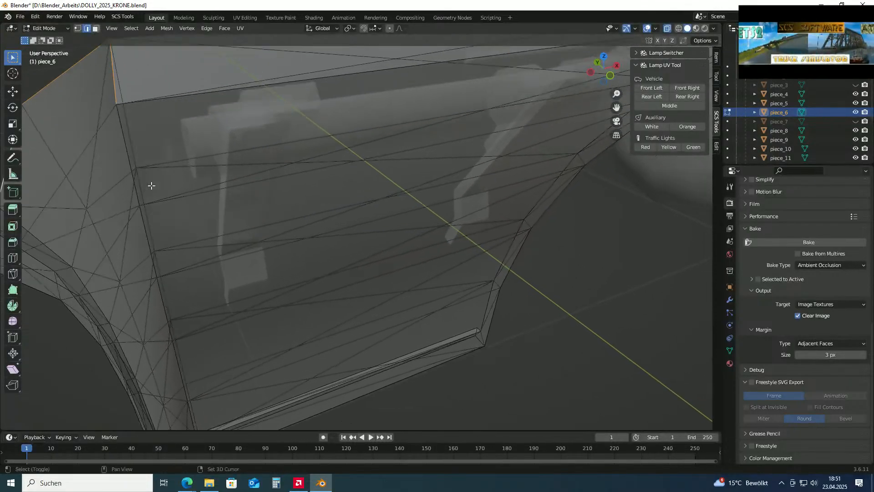
{"action": "scroll", "coordinate": [136, 175], "scroll_direction": "down", "scroll_amount": 5}
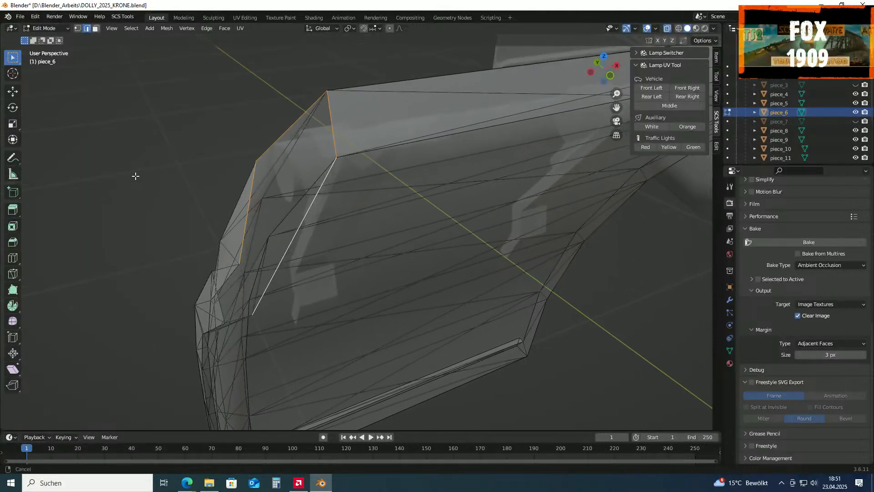
{"action": "key", "text": "f"}
{"action": "left_click", "coordinate": [102, 171]}
{"action": "middle_click_drag", "start_coordinate": [149, 180], "coordinate": [125, 275]}
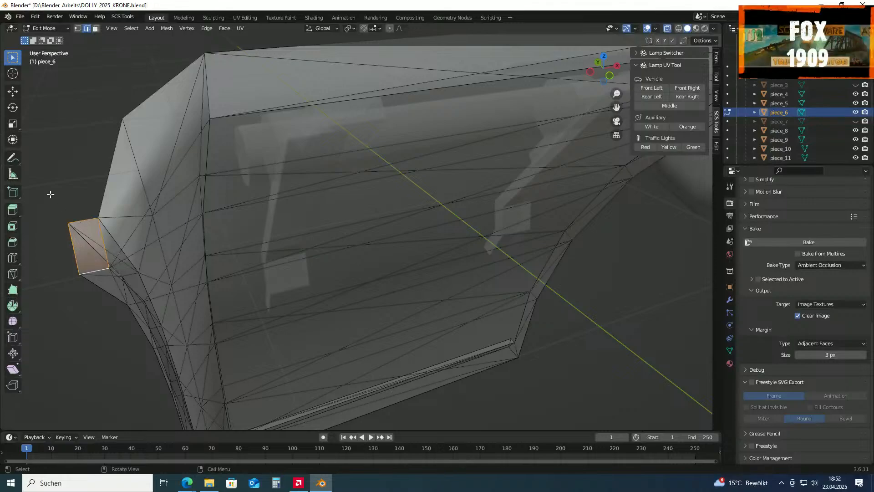
Save the file with the second fender end closed
{"action": "scroll", "coordinate": [130, 201], "scroll_direction": "down", "scroll_amount": 7}
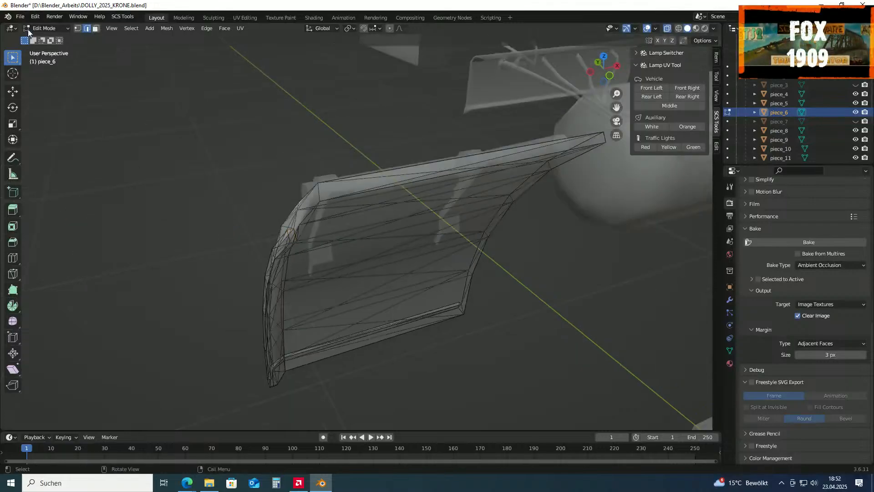
{"action": "left_click", "coordinate": [20, 16]}
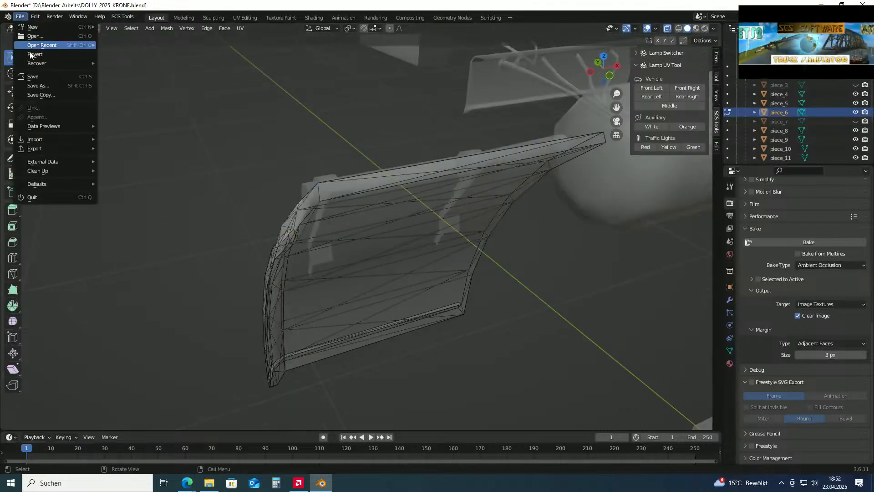
{"action": "left_click", "coordinate": [37, 80]}
Fill the open strip along the cut upper end of the curved fender section in the other axle's group with a face
{"action": "scroll", "coordinate": [352, 253], "scroll_direction": "down", "scroll_amount": 2}
{"action": "scroll", "coordinate": [353, 253], "scroll_direction": "down", "scroll_amount": 5}
{"action": "middle_click_drag", "start_coordinate": [352, 253], "coordinate": [569, 315]}
{"action": "middle_click_drag", "start_coordinate": [230, 209], "coordinate": [453, 289], "text": "shift"}
{"action": "scroll", "coordinate": [468, 344], "scroll_direction": "up", "scroll_amount": 2}
{"action": "middle_click_drag", "start_coordinate": [466, 359], "coordinate": [399, 300]}
{"action": "scroll", "coordinate": [415, 286], "scroll_direction": "down", "scroll_amount": 5}
{"action": "scroll", "coordinate": [415, 286], "scroll_direction": "down", "scroll_amount": 3}
{"action": "scroll", "coordinate": [380, 281], "scroll_direction": "up", "scroll_amount": 7}
{"action": "scroll", "coordinate": [404, 289], "scroll_direction": "down", "scroll_amount": 3}
{"action": "middle_click_drag", "start_coordinate": [462, 307], "coordinate": [446, 304]}
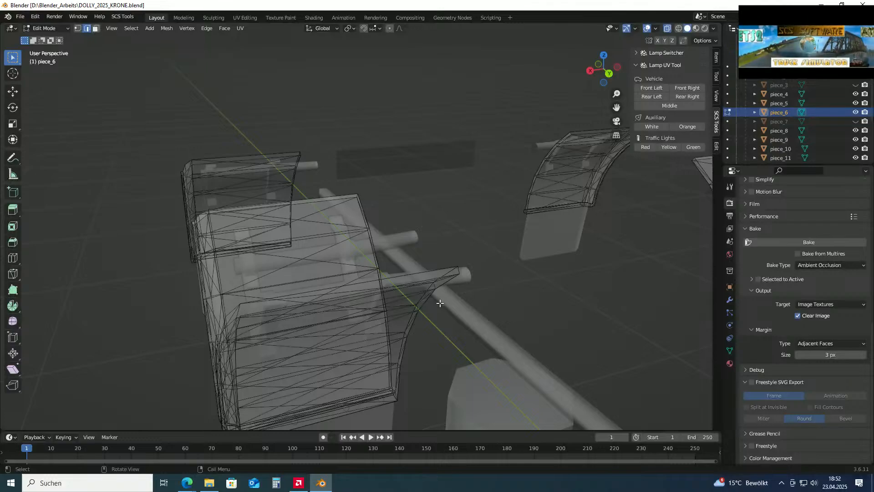
{"action": "middle_click_drag", "start_coordinate": [423, 323], "coordinate": [442, 318]}
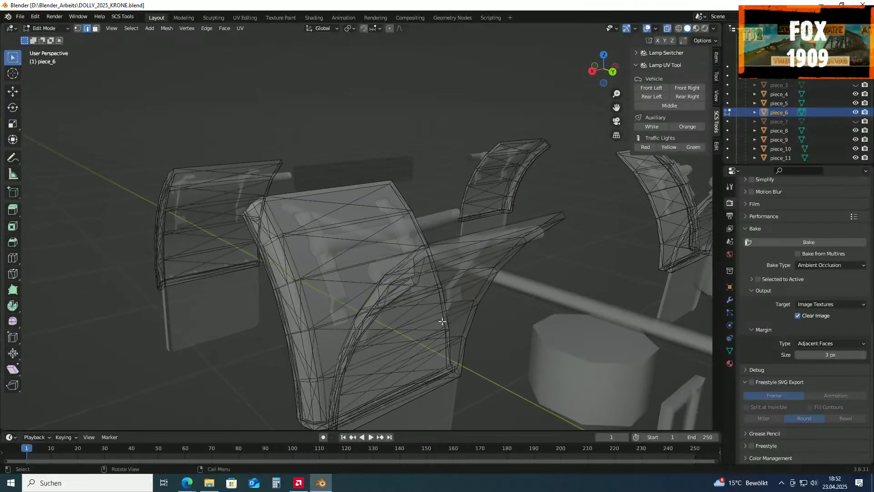
{"action": "scroll", "coordinate": [440, 323], "scroll_direction": "up", "scroll_amount": 6}
{"action": "mouse_move", "coordinate": [439, 357]}
{"action": "middle_mouse_down"}
{"action": "mouse_move", "coordinate": [434, 343]}
{"action": "mouse_move", "coordinate": [446, 355]}
{"action": "mouse_move", "coordinate": [429, 350]}
{"action": "mouse_move", "coordinate": [437, 356]}
{"action": "middle_mouse_up"}
{"action": "middle_click_drag", "start_coordinate": [537, 352], "coordinate": [539, 316], "text": "shift"}
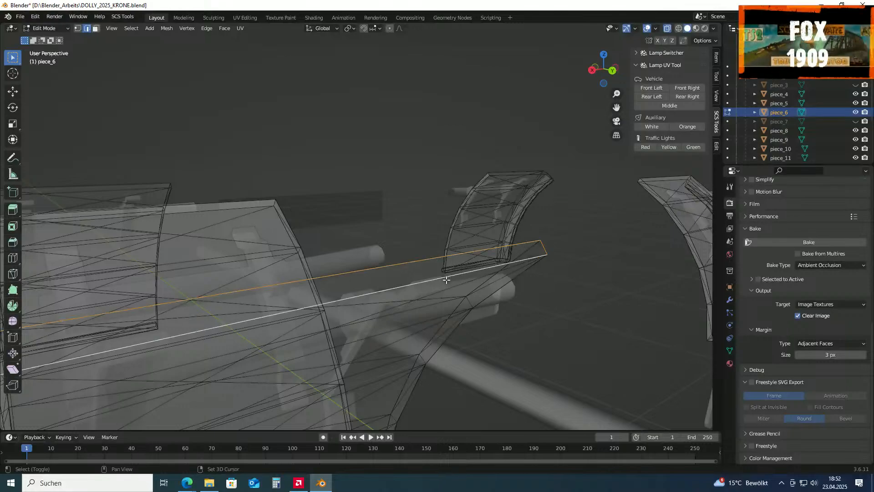
{"action": "key", "text": "f"}
{"action": "middle_click_drag", "start_coordinate": [453, 284], "coordinate": [457, 278]}
{"action": "left_click", "coordinate": [365, 164]}
Fill the open corner between the new strip and the outer lip of this fender section with a face
{"action": "scroll", "coordinate": [380, 227], "scroll_direction": "down", "scroll_amount": 8}
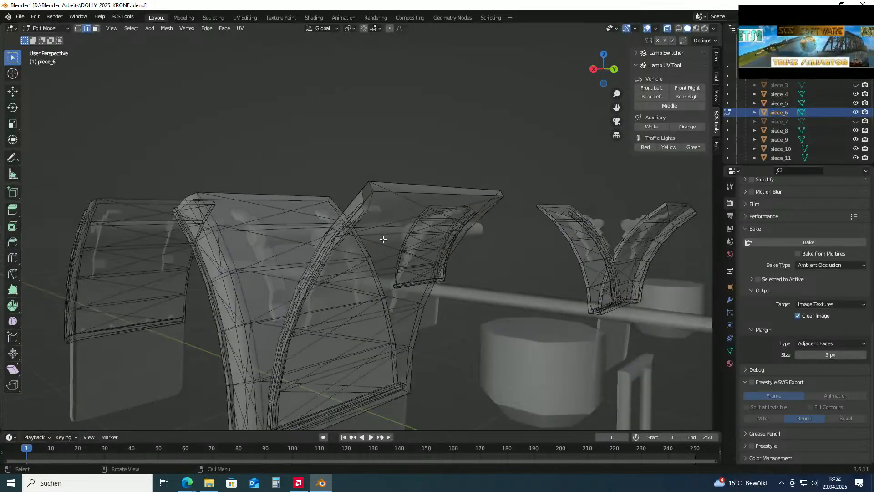
{"action": "middle_click_drag", "start_coordinate": [382, 273], "coordinate": [440, 242]}
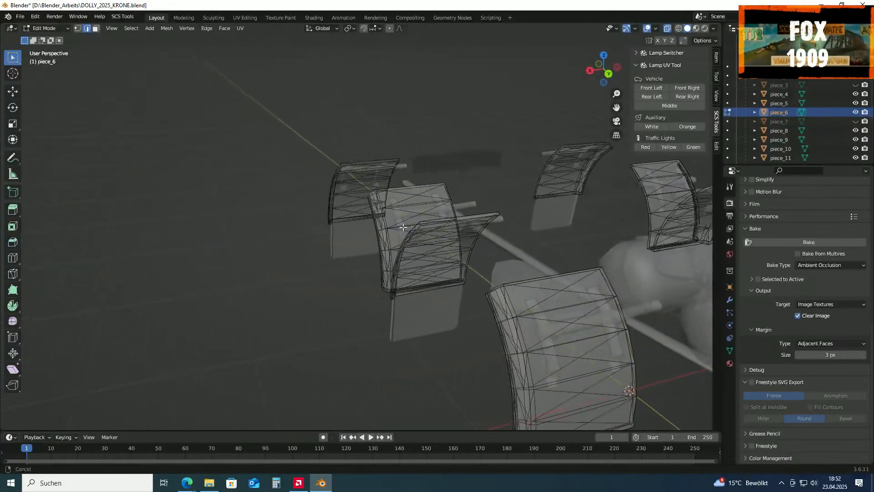
{"action": "middle_click_drag", "start_coordinate": [439, 273], "coordinate": [406, 232], "text": "shift"}
{"action": "scroll", "coordinate": [405, 233], "scroll_direction": "up", "scroll_amount": 5}
{"action": "middle_click_drag", "start_coordinate": [474, 222], "coordinate": [336, 256]}
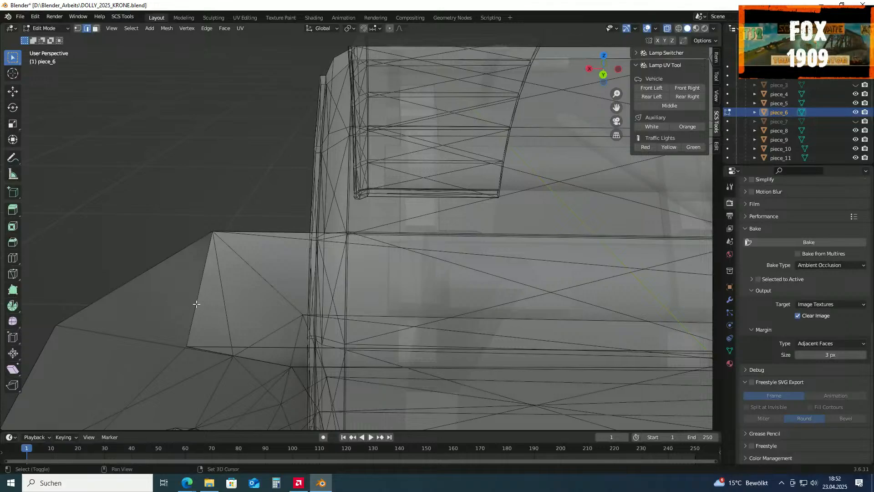
{"action": "left_click", "coordinate": [164, 263], "text": "shift"}
{"action": "middle_click_drag", "start_coordinate": [154, 320], "coordinate": [163, 288], "text": "shift"}
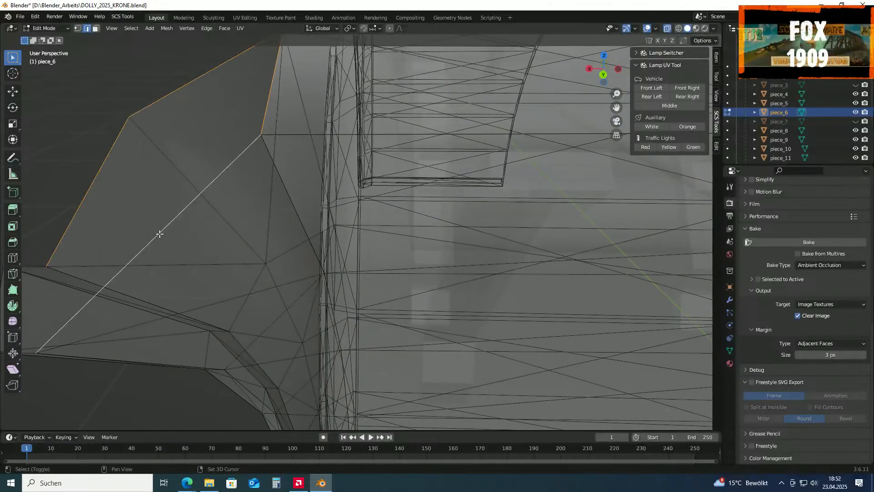
{"action": "key", "text": "f"}
{"action": "key", "text": "f"}
{"action": "middle_click_drag", "start_coordinate": [101, 242], "coordinate": [53, 164]}
{"action": "left_click", "coordinate": [158, 205]}
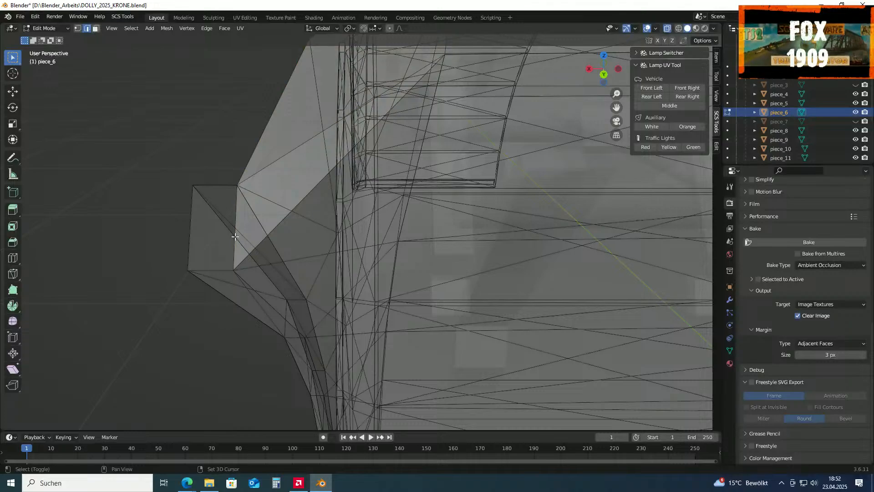
Close the small rectangular gap at the outer lip beside the filled corner with a face
{"action": "left_click", "coordinate": [158, 124]}
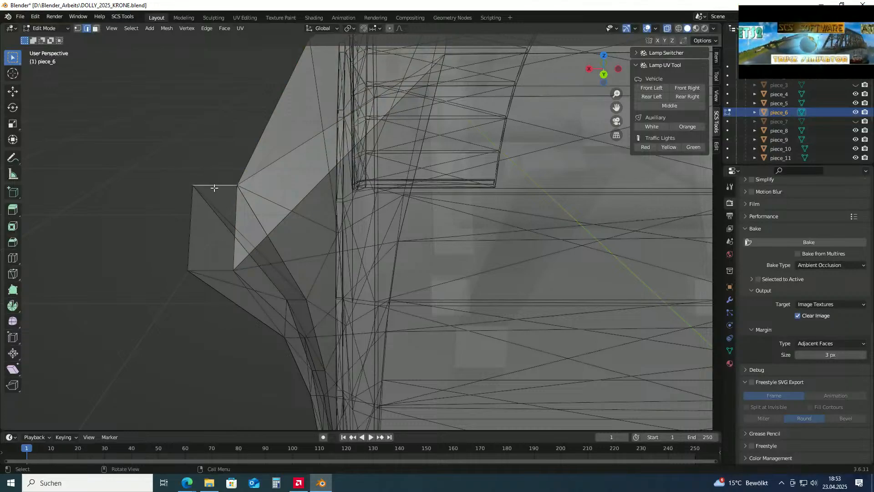
{"action": "left_click", "coordinate": [189, 226], "text": "shift"}
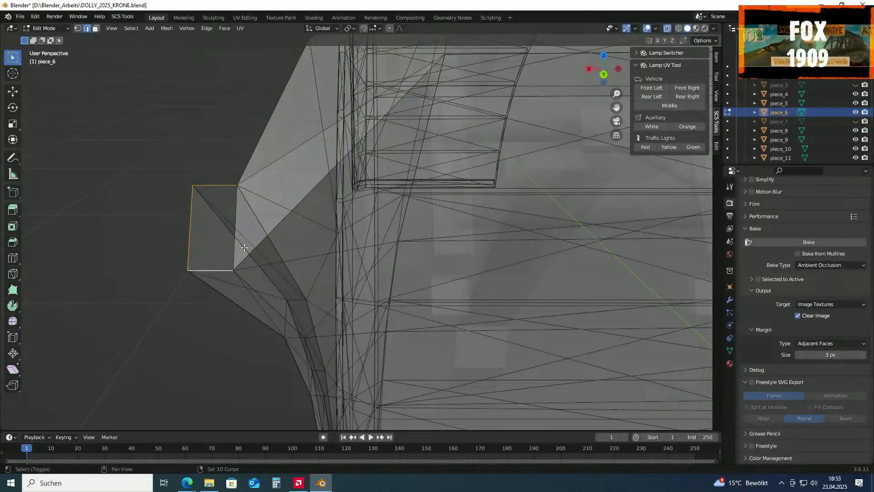
{"action": "key", "text": "f"}
Fill the upper strip of the last open fender section, on the opposite side of the dolly, with a face
{"action": "middle_click_drag", "start_coordinate": [124, 156], "coordinate": [423, 265]}
{"action": "middle_click_drag", "start_coordinate": [554, 308], "coordinate": [266, 205], "text": "shift"}
{"action": "scroll", "coordinate": [265, 263], "scroll_direction": "up", "scroll_amount": 4}
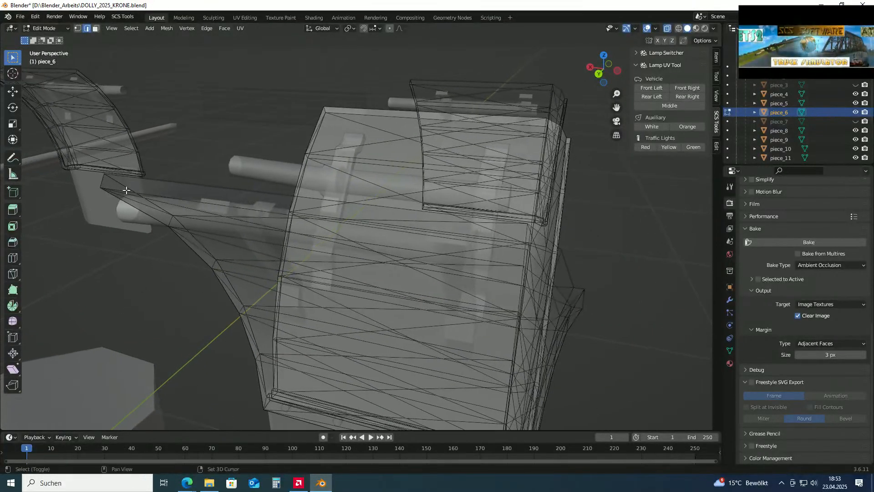
{"action": "left_click", "coordinate": [176, 183], "text": "shift"}
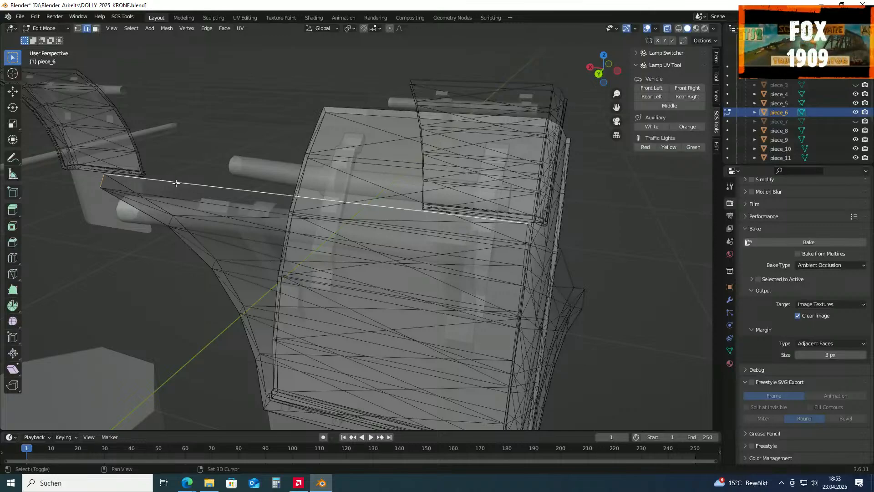
{"action": "left_click", "coordinate": [197, 205], "text": "shift"}
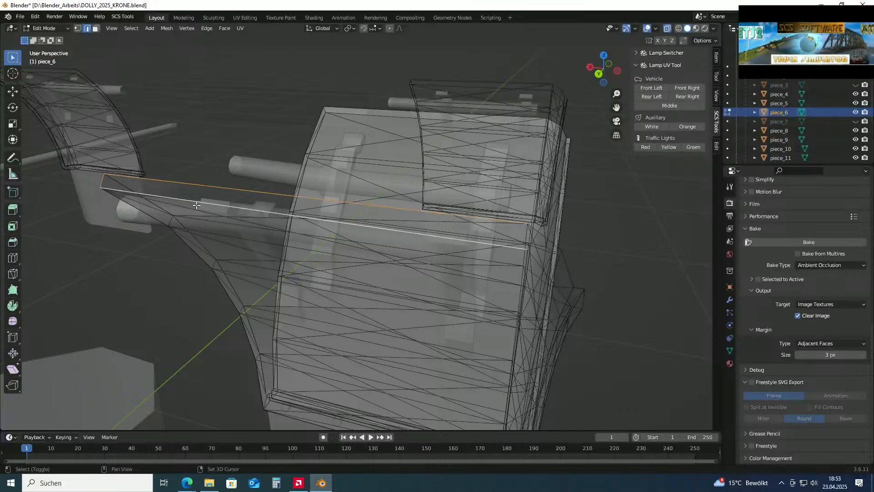
{"action": "key", "text": "f"}
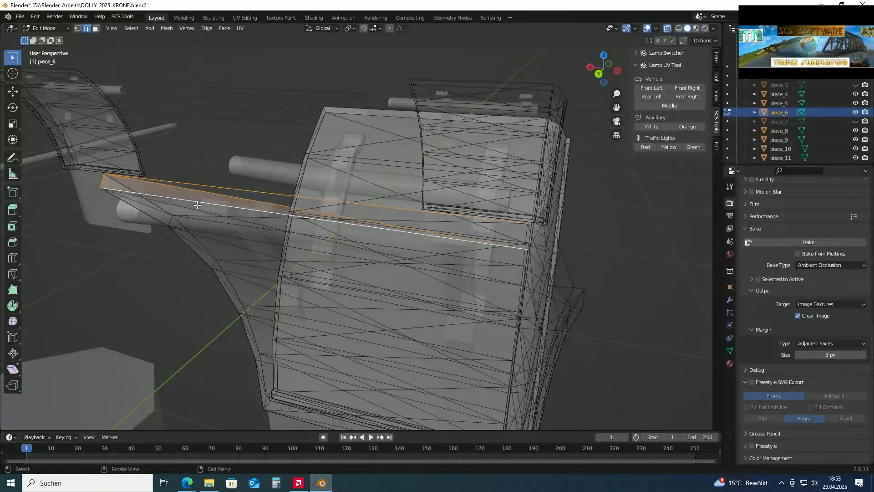
{"action": "left_click", "coordinate": [619, 241]}
Fill the curved open corner between this last section's upper strip and its outer lip with a face
{"action": "middle_click_drag", "start_coordinate": [618, 247], "coordinate": [624, 317]}
{"action": "scroll", "coordinate": [600, 305], "scroll_direction": "up", "scroll_amount": 2}
{"action": "left_click", "coordinate": [627, 280], "text": "shift"}
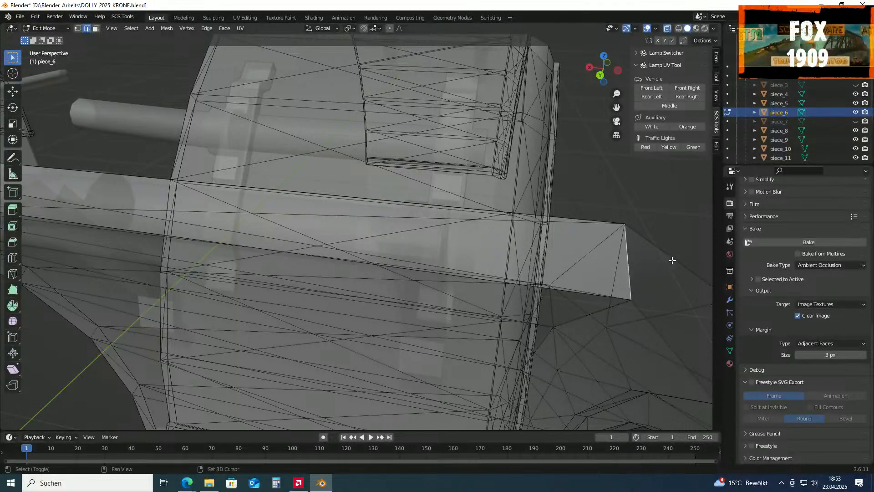
{"action": "middle_click_drag", "start_coordinate": [681, 297], "coordinate": [592, 290], "text": "shift"}
{"action": "left_click", "coordinate": [581, 289], "text": "shift"}
{"action": "left_click", "coordinate": [636, 270], "text": "shift"}
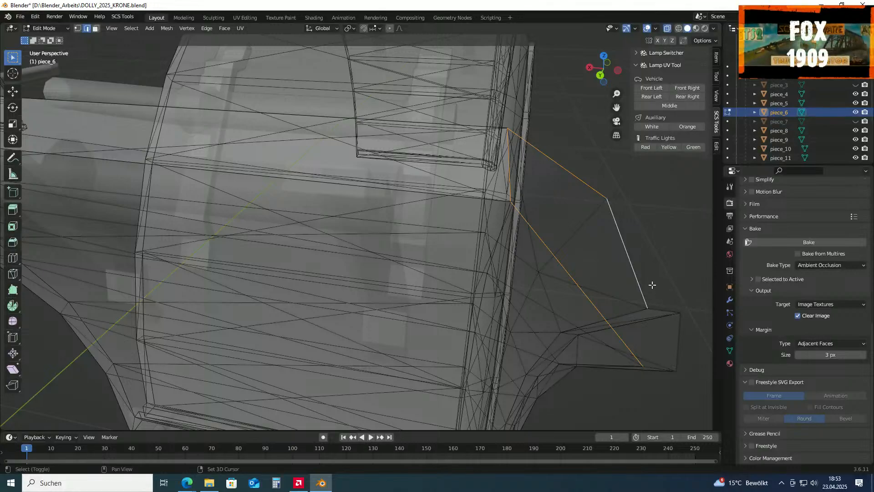
{"action": "key", "text": "f"}
Select the four edges around the last section's rectangular lip gap, fill it with a face and clear the selection
{"action": "left_click", "coordinate": [689, 338]}
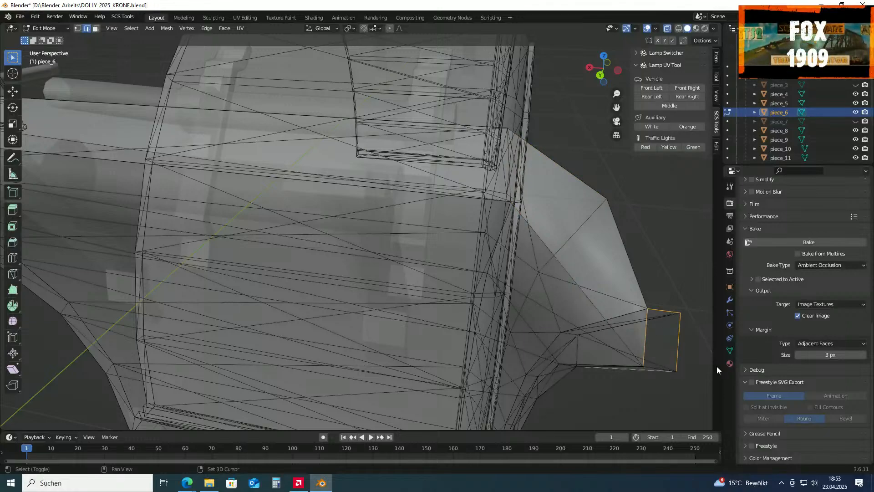
{"action": "middle_click_drag", "start_coordinate": [699, 349], "coordinate": [692, 329]}
{"action": "left_click", "coordinate": [669, 290]}
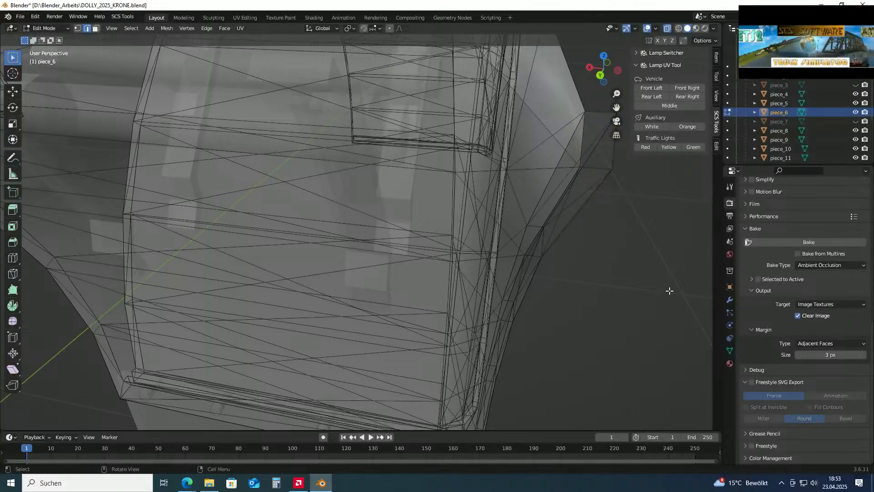
{"action": "middle_click_drag", "start_coordinate": [669, 273], "coordinate": [679, 323]}
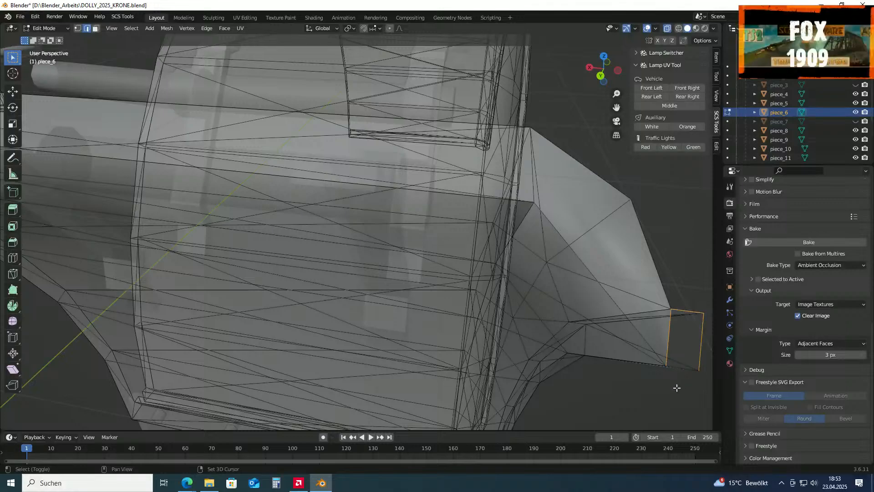
{"action": "left_click", "coordinate": [655, 380], "text": "shift"}
{"action": "middle_click_drag", "start_coordinate": [654, 380], "coordinate": [652, 374]}
{"action": "left_click", "coordinate": [634, 360]}
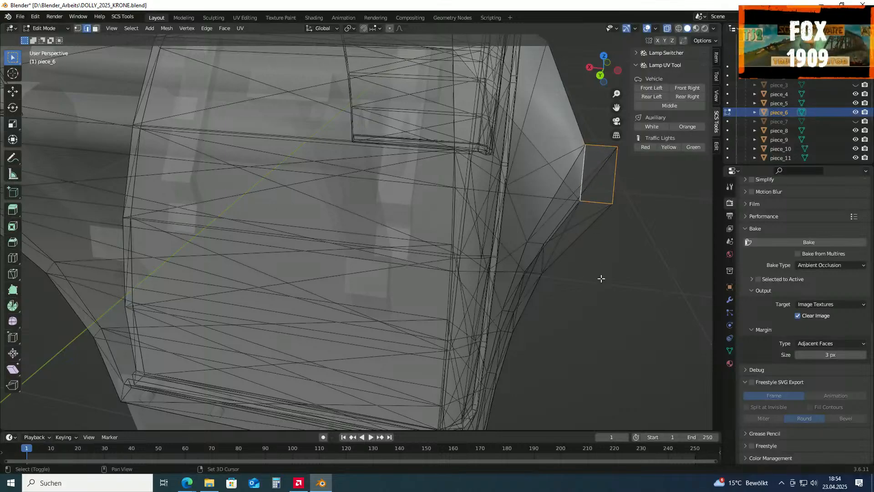
{"action": "key", "text": "f"}
{"action": "key", "text": "alt+a"}
{"action": "scroll", "coordinate": [598, 315], "scroll_direction": "down", "scroll_amount": 7}
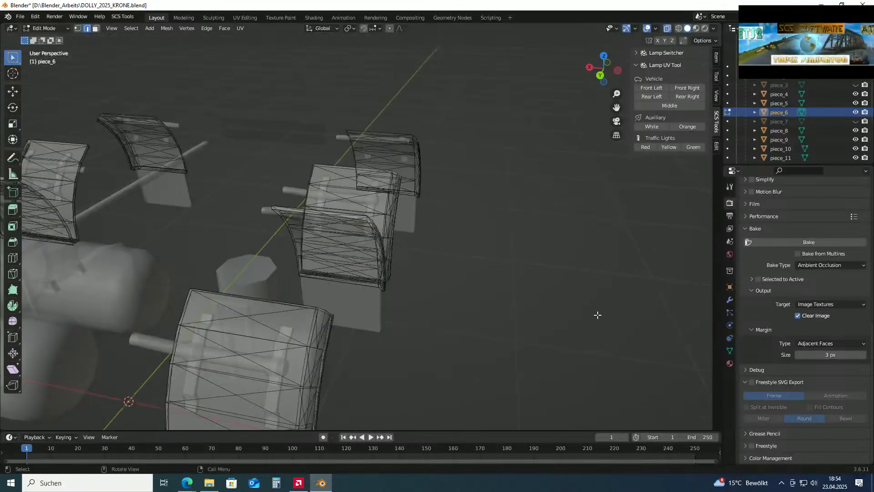
{"action": "scroll", "coordinate": [435, 311], "scroll_direction": "down", "scroll_amount": 3}
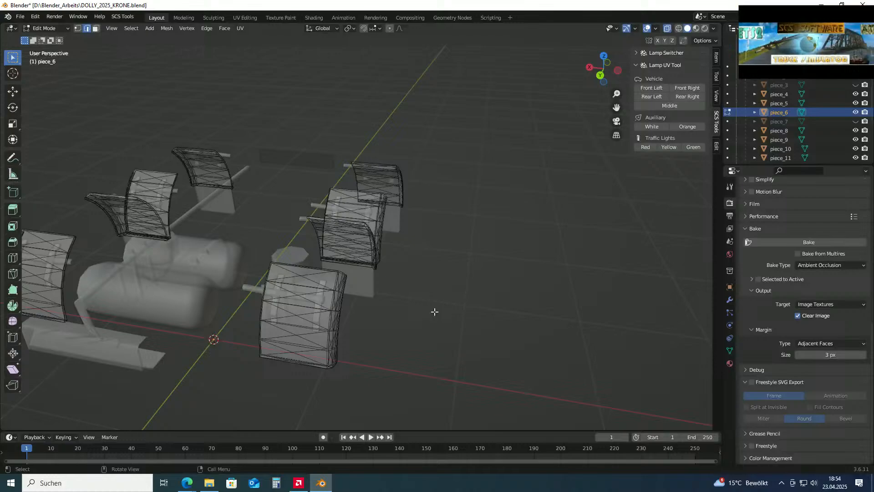
Save the Blender file with the closed fender sections
{"action": "left_click", "coordinate": [20, 17]}
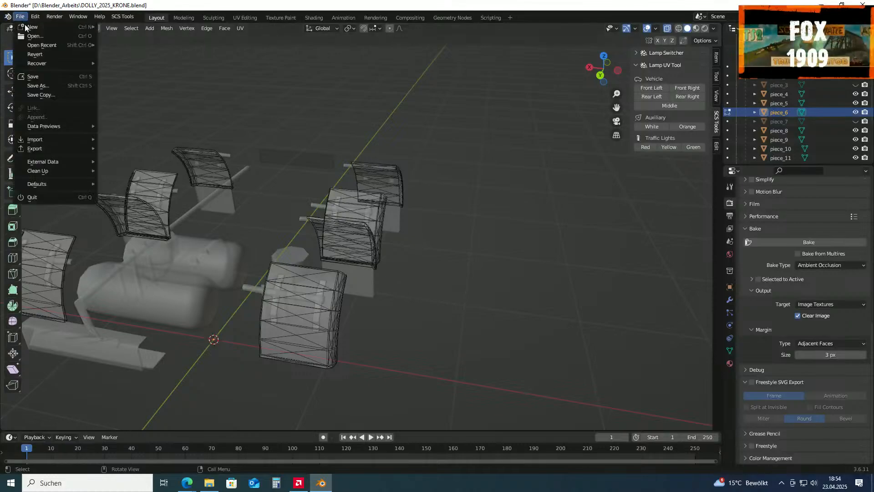
{"action": "left_click", "coordinate": [33, 79]}
{"action": "scroll", "coordinate": [336, 250], "scroll_direction": "down", "scroll_amount": 3}
{"action": "scroll", "coordinate": [340, 251], "scroll_direction": "up", "scroll_amount": 3}
{"action": "scroll", "coordinate": [349, 253], "scroll_direction": "up", "scroll_amount": 1}
Examine the upper edges of the piece_6 fender sections up close, comparing wireframe and solid shading, for remaining openings
{"action": "middle_click_drag", "start_coordinate": [349, 253], "coordinate": [446, 236]}
{"action": "scroll", "coordinate": [488, 216], "scroll_direction": "up", "scroll_amount": 5}
{"action": "scroll", "coordinate": [399, 235], "scroll_direction": "down", "scroll_amount": 5}
{"action": "scroll", "coordinate": [528, 222], "scroll_direction": "up", "scroll_amount": 4}
{"action": "scroll", "coordinate": [341, 230], "scroll_direction": "up", "scroll_amount": 4}
{"action": "scroll", "coordinate": [323, 231], "scroll_direction": "down", "scroll_amount": 4}
{"action": "middle_click_drag", "start_coordinate": [446, 237], "coordinate": [412, 207], "text": "shift"}
{"action": "scroll", "coordinate": [334, 228], "scroll_direction": "up", "scroll_amount": 7}
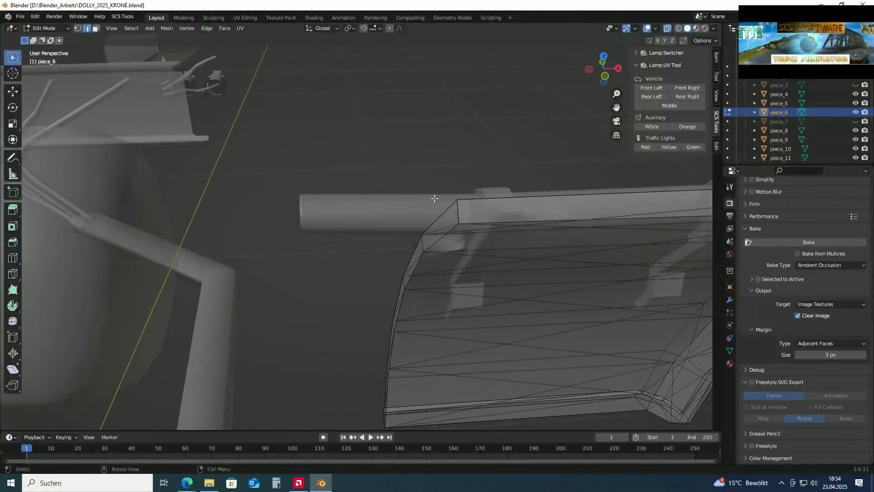
{"action": "left_click", "coordinate": [679, 29]}
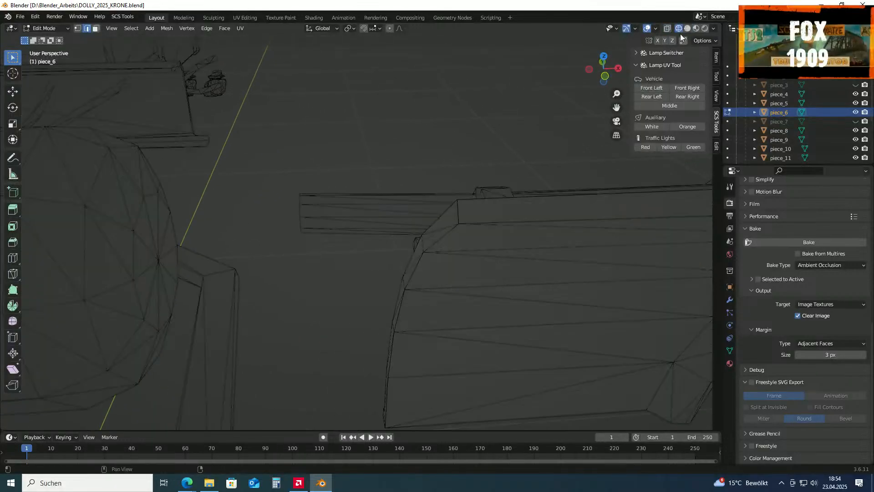
{"action": "left_click", "coordinate": [687, 29]}
{"action": "key", "text": "alt+z"}
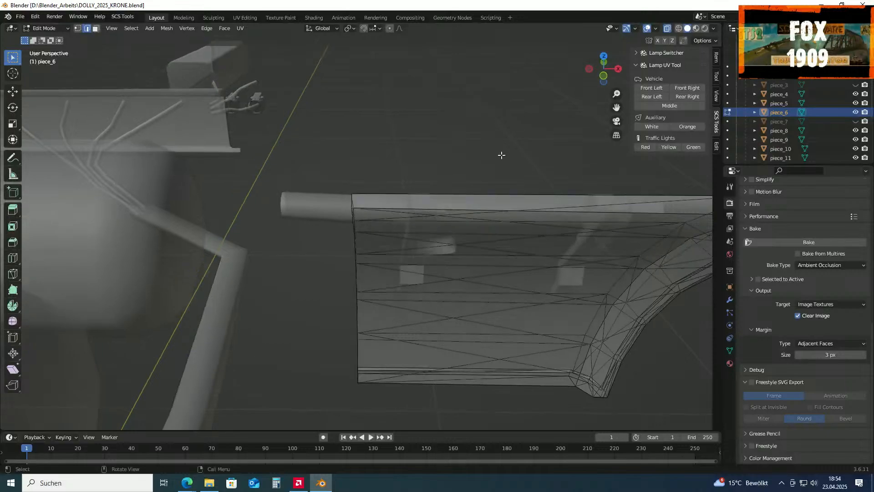
Turn off X-ray and examine the fender sections and their brackets as opaque surfaces from several angles
{"action": "left_click", "coordinate": [668, 28]}
{"action": "middle_click_drag", "start_coordinate": [524, 116], "coordinate": [456, 188]}
{"action": "scroll", "coordinate": [494, 153], "scroll_direction": "down", "scroll_amount": 3}
{"action": "scroll", "coordinate": [485, 236], "scroll_direction": "up", "scroll_amount": 3}
{"action": "middle_click_drag", "start_coordinate": [486, 238], "coordinate": [432, 244]}
{"action": "scroll", "coordinate": [410, 248], "scroll_direction": "up", "scroll_amount": 6}
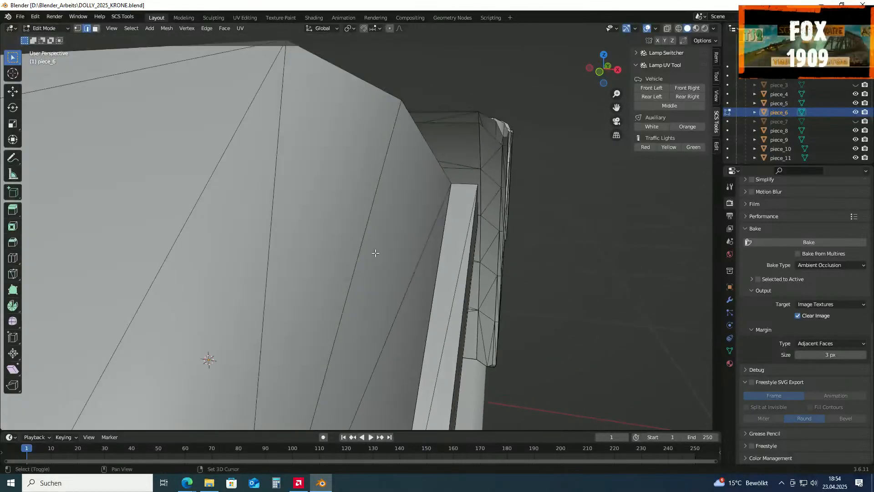
{"action": "scroll", "coordinate": [376, 252], "scroll_direction": "down", "scroll_amount": 7}
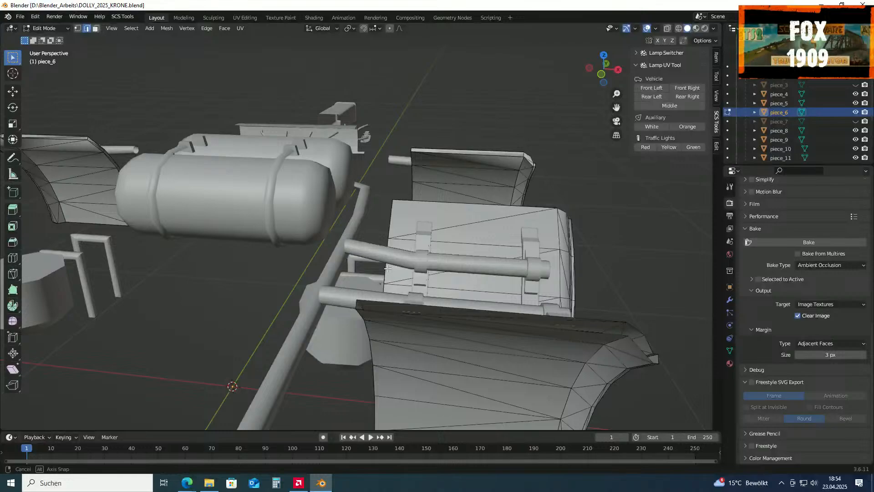
{"action": "middle_click_drag", "start_coordinate": [428, 268], "coordinate": [405, 268]}
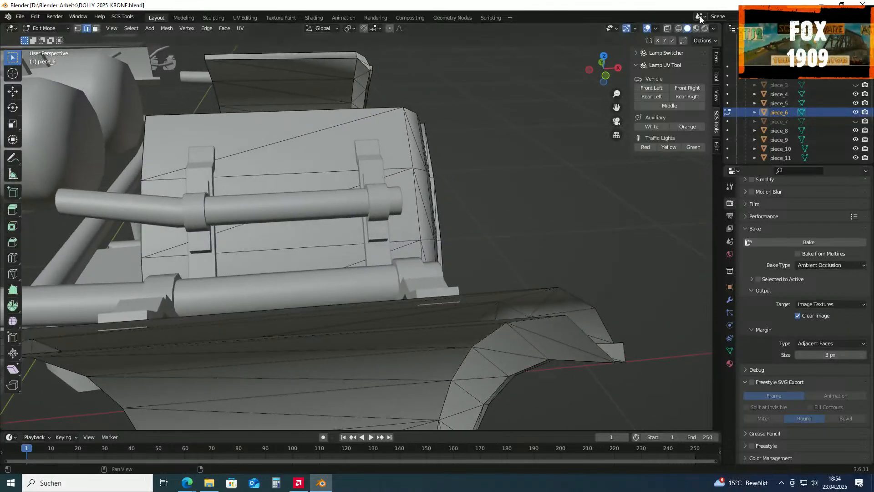
Turn X-ray back on, select the edges around the open upper strip of the foreground fender section and fill it with a face
{"action": "left_click", "coordinate": [679, 29]}
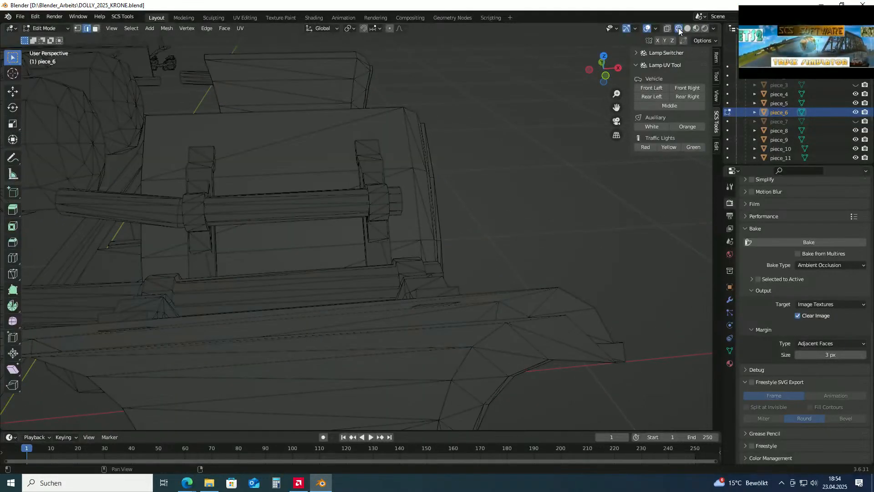
{"action": "left_click", "coordinate": [688, 29]}
{"action": "left_click", "coordinate": [665, 28]}
{"action": "middle_click_drag", "start_coordinate": [488, 183], "coordinate": [291, 214]}
{"action": "middle_click_drag", "start_coordinate": [149, 115], "coordinate": [320, 218], "text": "shift"}
{"action": "scroll", "coordinate": [320, 218], "scroll_direction": "up", "scroll_amount": 10}
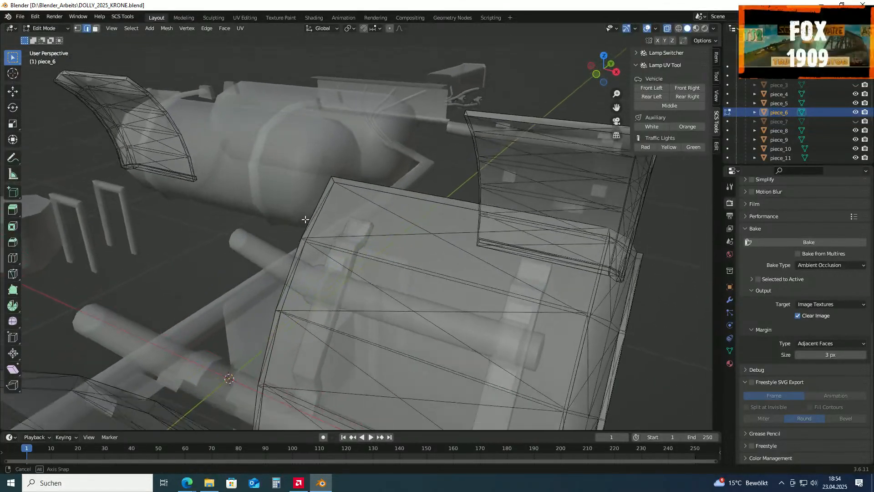
{"action": "middle_click_drag", "start_coordinate": [312, 218], "coordinate": [315, 218]}
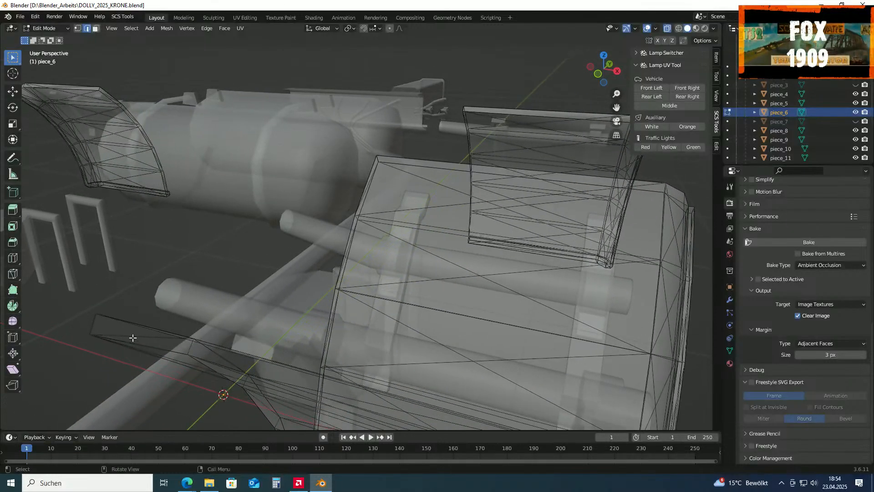
{"action": "left_click", "coordinate": [92, 323]}
{"action": "middle_click_drag", "start_coordinate": [150, 321], "coordinate": [72, 318]}
{"action": "left_click", "coordinate": [64, 303]}
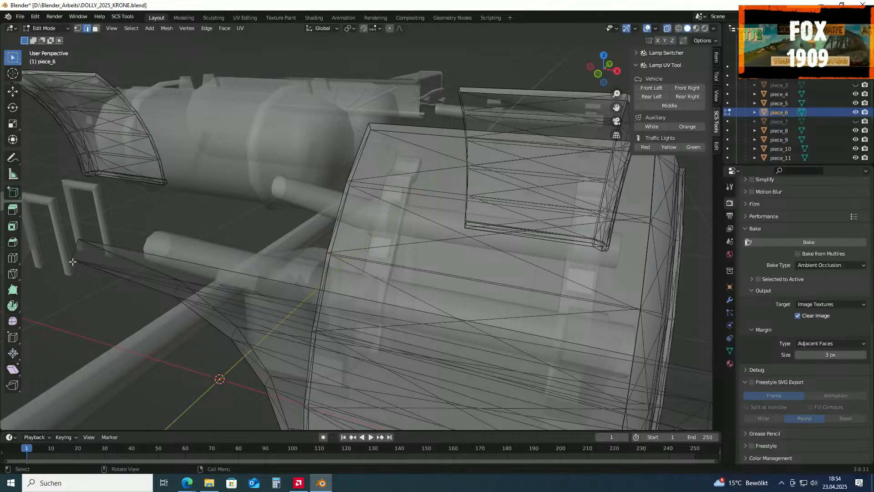
{"action": "left_click", "coordinate": [136, 250], "text": "shift"}
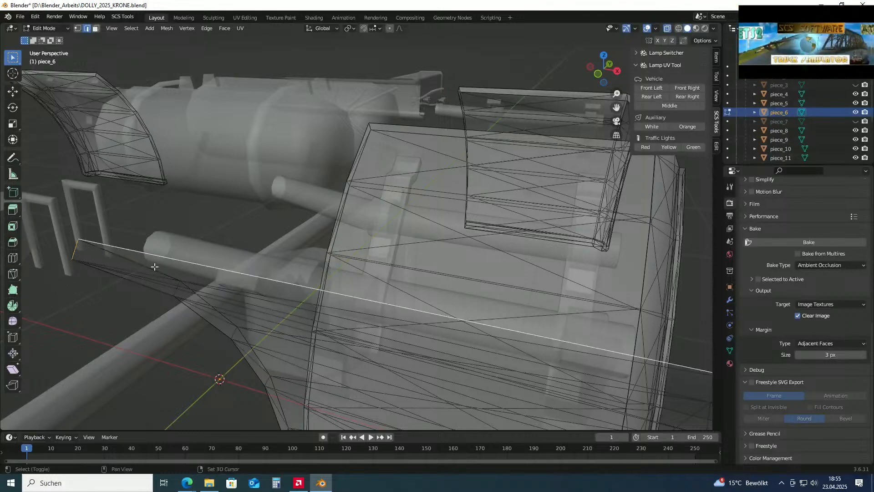
{"action": "middle_click_drag", "start_coordinate": [147, 287], "coordinate": [182, 334]}
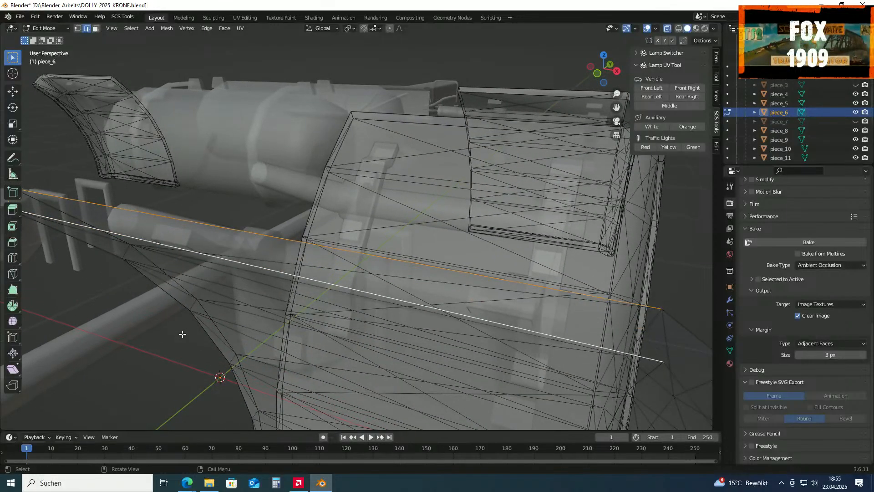
{"action": "key", "text": "f"}
Fill the curved open corner between this section's upper strip and its outer lip with faces and clear the selection
{"action": "middle_click_drag", "start_coordinate": [440, 337], "coordinate": [576, 327]}
{"action": "left_click", "coordinate": [632, 340]}
{"action": "scroll", "coordinate": [635, 339], "scroll_direction": "down", "scroll_amount": 2}
{"action": "middle_click_drag", "start_coordinate": [635, 339], "coordinate": [657, 345]}
{"action": "middle_click_drag", "start_coordinate": [608, 362], "coordinate": [390, 307]}
{"action": "scroll", "coordinate": [401, 306], "scroll_direction": "up", "scroll_amount": 4}
{"action": "scroll", "coordinate": [400, 305], "scroll_direction": "down", "scroll_amount": 3}
{"action": "middle_click_drag", "start_coordinate": [269, 264], "coordinate": [346, 253], "text": "shift"}
{"action": "scroll", "coordinate": [355, 250], "scroll_direction": "up", "scroll_amount": 2}
{"action": "scroll", "coordinate": [355, 250], "scroll_direction": "down", "scroll_amount": 1}
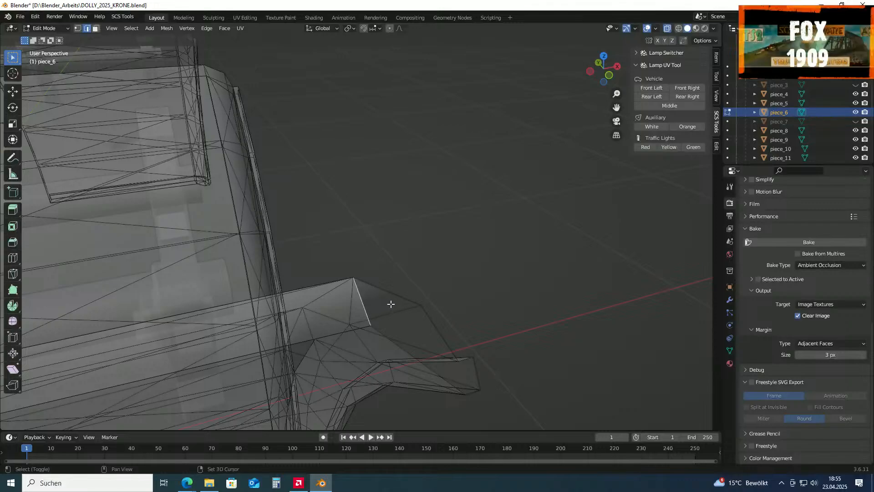
{"action": "middle_click_drag", "start_coordinate": [446, 324], "coordinate": [448, 306]}
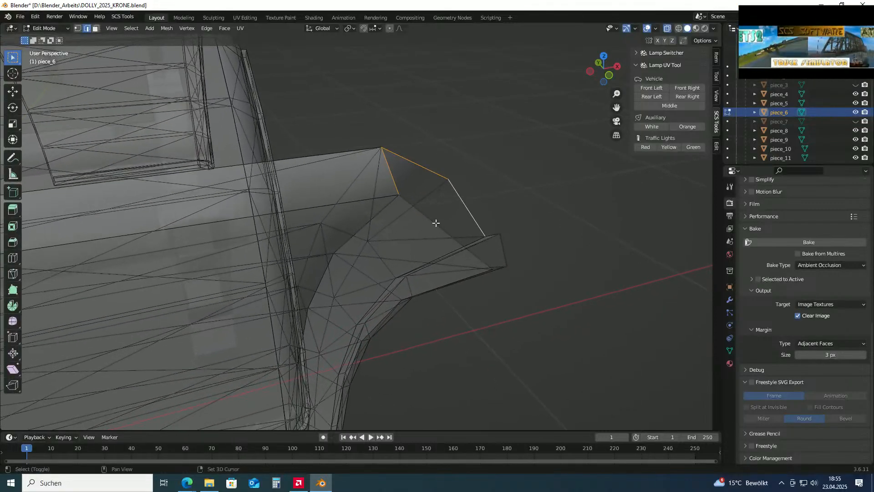
{"action": "key", "text": "f"}
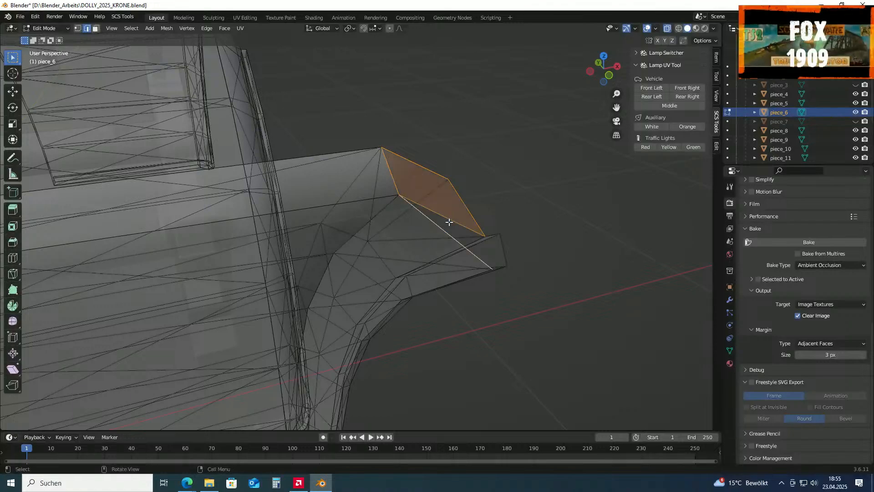
{"action": "key", "text": "f"}
{"action": "left_click", "coordinate": [552, 207]}
Select the edges around this section's small rectangular lip gap and close it with a face
{"action": "middle_click_drag", "start_coordinate": [509, 253], "coordinate": [499, 257]}
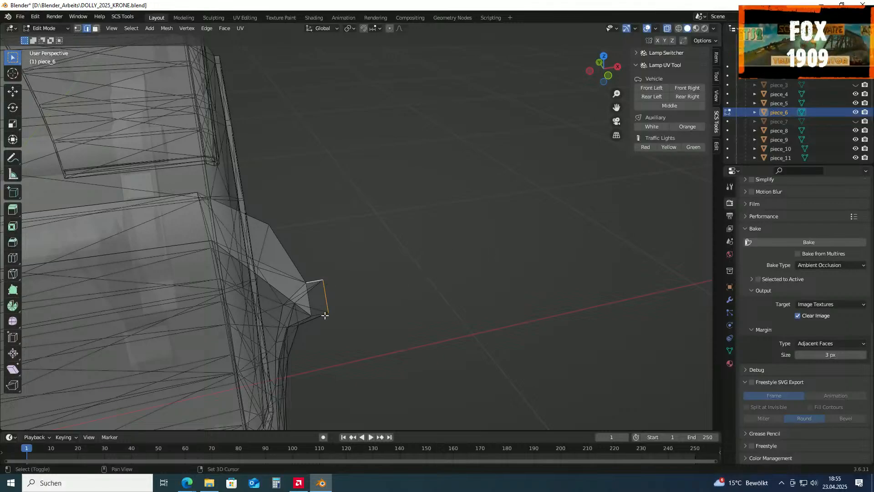
{"action": "left_click", "coordinate": [349, 304], "text": "shift"}
{"action": "scroll", "coordinate": [400, 289], "scroll_direction": "down", "scroll_amount": 4}
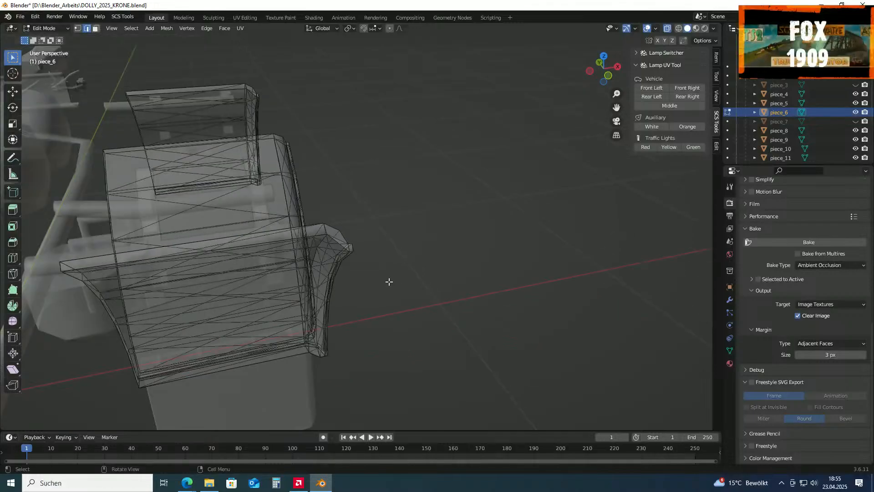
Fill the open upper strip of the matching fender section on the opposite side with a face and clear the selection
{"action": "middle_click_drag", "start_coordinate": [227, 244], "coordinate": [535, 267]}
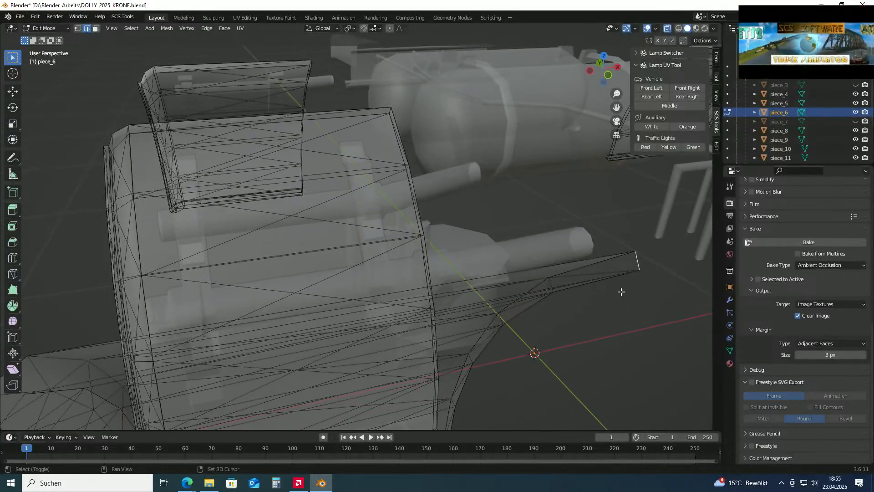
{"action": "left_click", "coordinate": [570, 276]}
{"action": "middle_click_drag", "start_coordinate": [569, 276], "coordinate": [568, 257]}
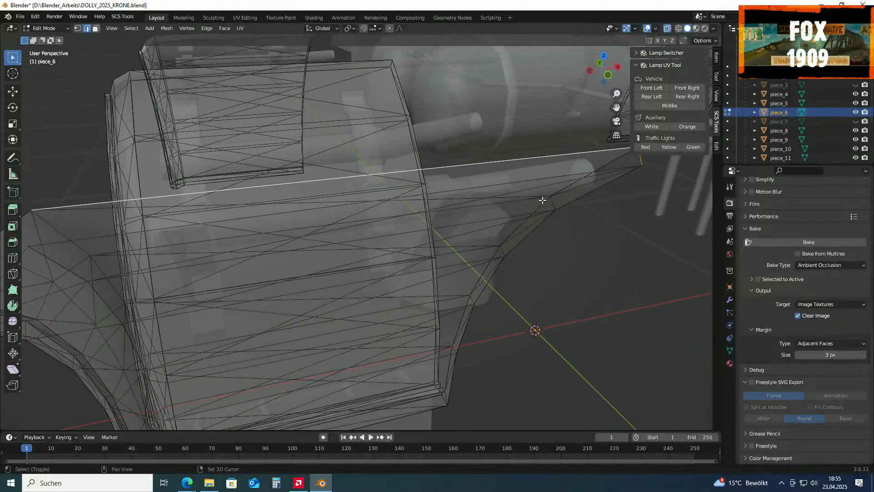
{"action": "left_click", "coordinate": [532, 179], "text": "shift"}
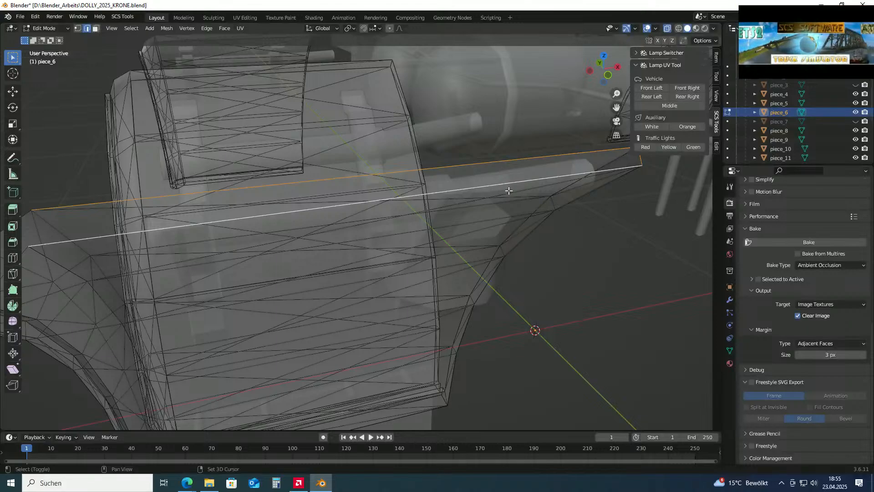
{"action": "key", "text": "f"}
{"action": "scroll", "coordinate": [164, 211], "scroll_direction": "up", "scroll_amount": 2}
{"action": "middle_click_drag", "start_coordinate": [163, 210], "coordinate": [149, 216]}
{"action": "key", "text": "alt+a"}
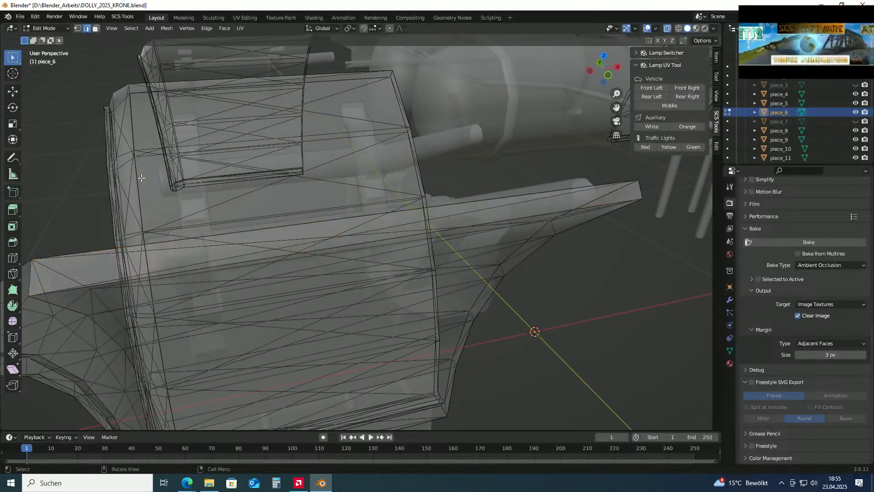
Select the edges around the matching section's curved open corner and fill it with a face
{"action": "scroll", "coordinate": [123, 191], "scroll_direction": "down", "scroll_amount": 6}
{"action": "scroll", "coordinate": [230, 169], "scroll_direction": "up", "scroll_amount": 5}
{"action": "middle_click_drag", "start_coordinate": [231, 169], "coordinate": [277, 263]}
{"action": "scroll", "coordinate": [277, 262], "scroll_direction": "up", "scroll_amount": 1}
{"action": "scroll", "coordinate": [277, 262], "scroll_direction": "down", "scroll_amount": 1}
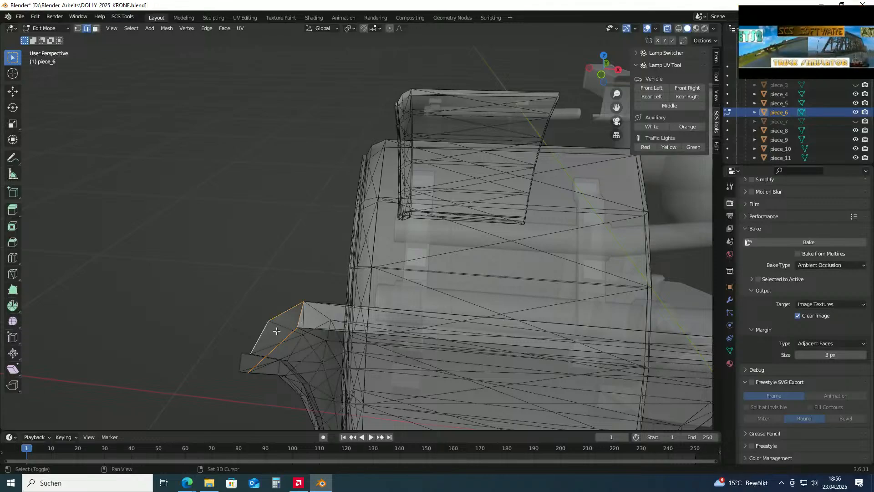
{"action": "scroll", "coordinate": [252, 295], "scroll_direction": "up", "scroll_amount": 2}
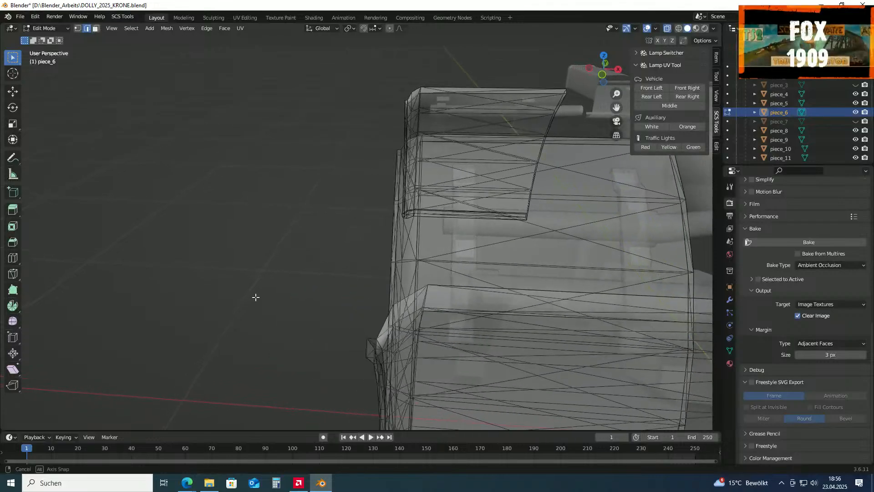
Close the small rectangular gap at the matching section's outer lip with a face and clear the selection
{"action": "middle_click_drag", "start_coordinate": [257, 292], "coordinate": [245, 319]}
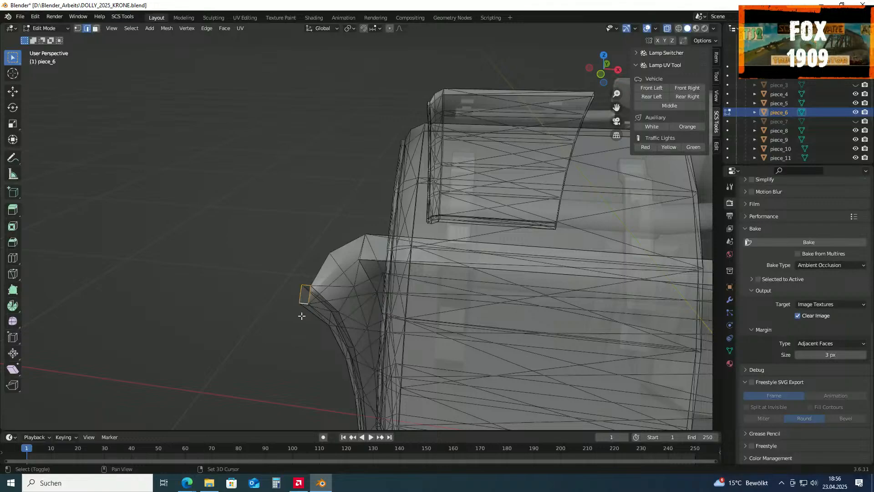
{"action": "left_click", "coordinate": [245, 313]}
{"action": "scroll", "coordinate": [253, 310], "scroll_direction": "down", "scroll_amount": 12}
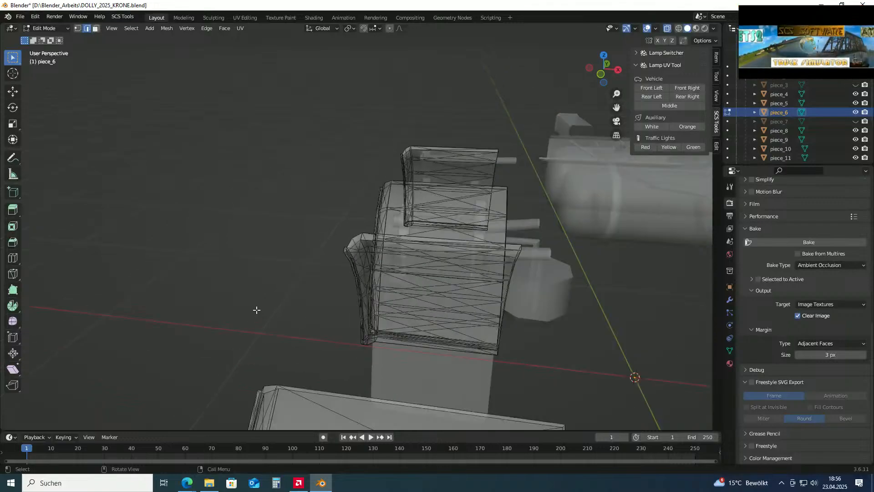
Select the edges around the upper strip of the next open fender section along the dolly and fill it with a face
{"action": "middle_click_drag", "start_coordinate": [298, 308], "coordinate": [398, 251]}
{"action": "middle_click_drag", "start_coordinate": [381, 219], "coordinate": [240, 332], "text": "shift"}
{"action": "scroll", "coordinate": [273, 335], "scroll_direction": "up", "scroll_amount": 5}
{"action": "middle_click_drag", "start_coordinate": [289, 377], "coordinate": [384, 221], "text": "shift"}
{"action": "middle_click_drag", "start_coordinate": [345, 322], "coordinate": [424, 213], "text": "shift"}
{"action": "scroll", "coordinate": [360, 319], "scroll_direction": "up", "scroll_amount": 3}
{"action": "middle_click_drag", "start_coordinate": [362, 348], "coordinate": [450, 336]}
{"action": "middle_click_drag", "start_coordinate": [350, 400], "coordinate": [384, 384]}
{"action": "middle_click_drag", "start_coordinate": [307, 414], "coordinate": [388, 285]}
{"action": "middle_click_drag", "start_coordinate": [504, 315], "coordinate": [352, 304], "text": "shift"}
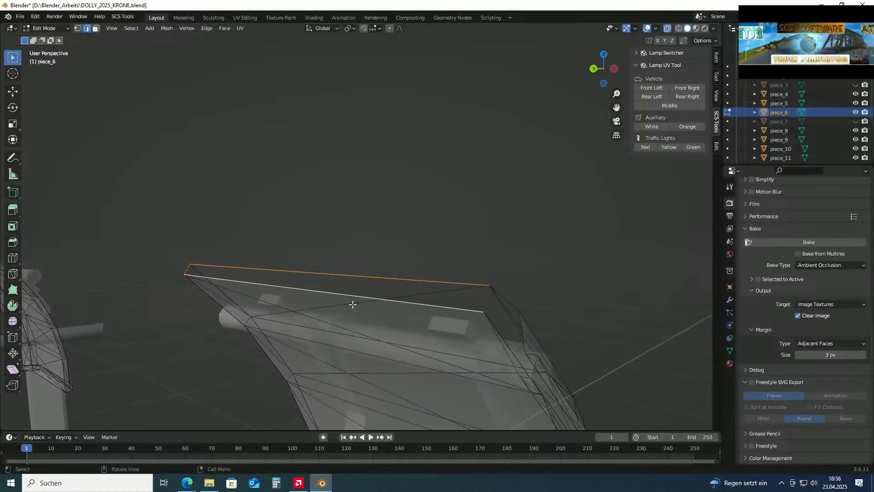
{"action": "key", "text": "f"}
{"action": "key", "text": "ctrl+t"}
Select the edges of the open corner beside this section's new upper strip and fill it with a face
{"action": "left_click", "coordinate": [571, 256]}
{"action": "middle_click_drag", "start_coordinate": [558, 277], "coordinate": [606, 324]}
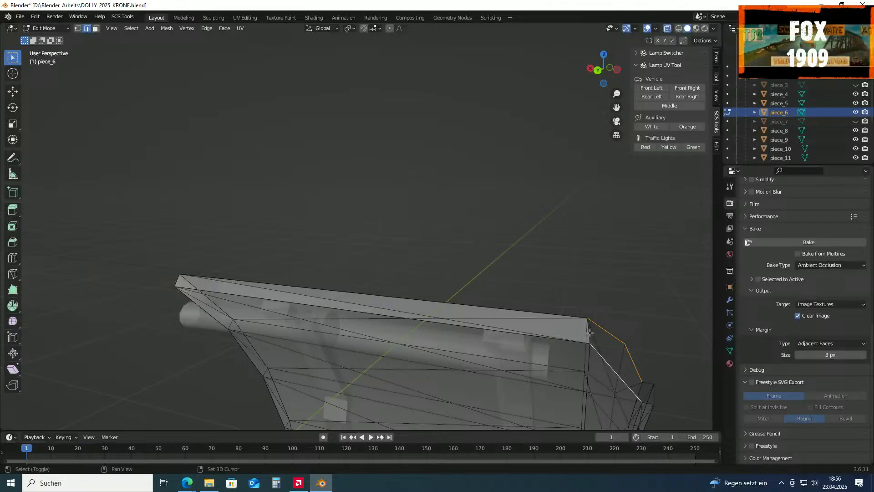
{"action": "key", "text": "f"}
Fill the four-edged gap at this section's outer lip with a face and clear the selection
{"action": "middle_click_drag", "start_coordinate": [656, 341], "coordinate": [681, 365]}
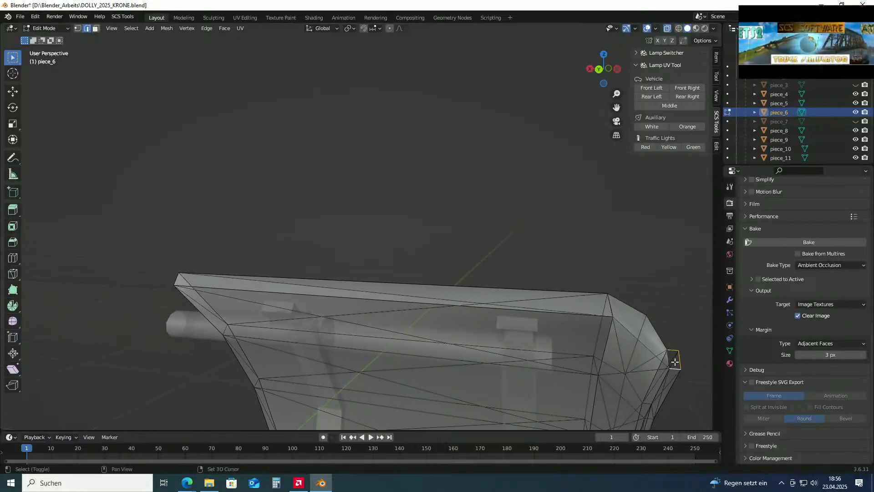
{"action": "middle_click_drag", "start_coordinate": [670, 359], "coordinate": [676, 359], "text": "shift"}
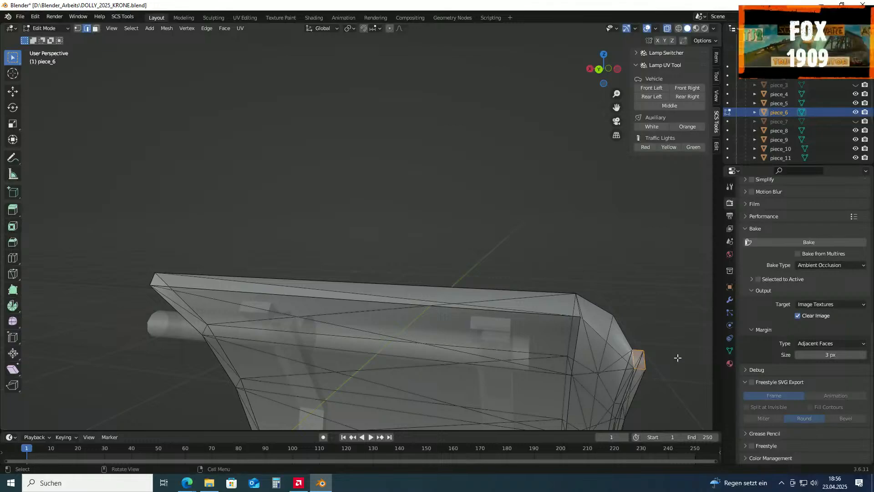
{"action": "scroll", "coordinate": [495, 253], "scroll_direction": "down", "scroll_amount": 5}
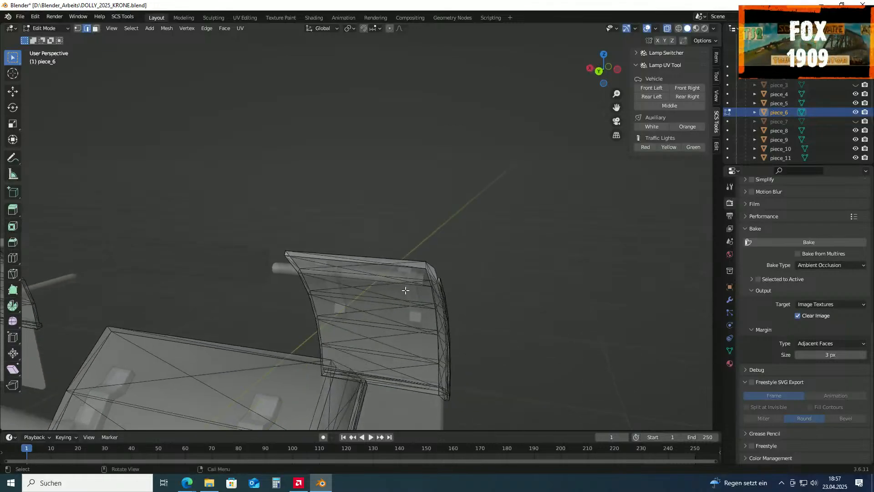
Fill the open upper strip of this section's counterpart across the dolly with a face
{"action": "middle_click_drag", "start_coordinate": [270, 223], "coordinate": [605, 277], "text": "shift"}
{"action": "scroll", "coordinate": [264, 302], "scroll_direction": "up", "scroll_amount": 5}
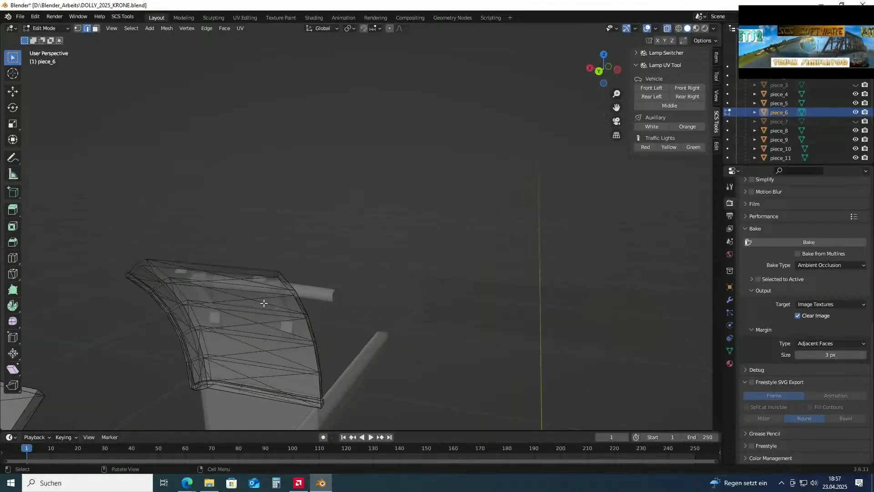
{"action": "middle_click_drag", "start_coordinate": [188, 312], "coordinate": [430, 244]}
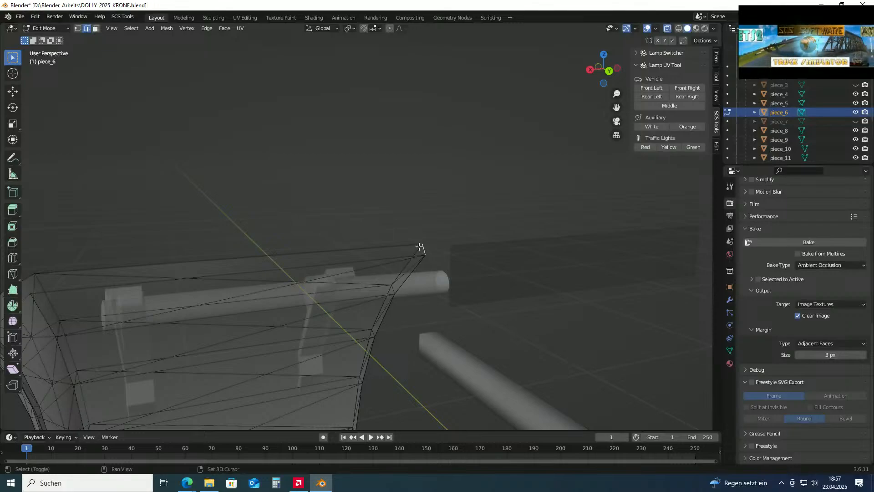
{"action": "left_click", "coordinate": [381, 261], "text": "shift"}
{"action": "middle_click_drag", "start_coordinate": [376, 256], "coordinate": [468, 252], "text": "shift"}
{"action": "key", "text": "f"}
Select the edges of the open corner beside the counterpart section's new upper strip and fill it with a face
{"action": "middle_click_drag", "start_coordinate": [242, 228], "coordinate": [458, 302]}
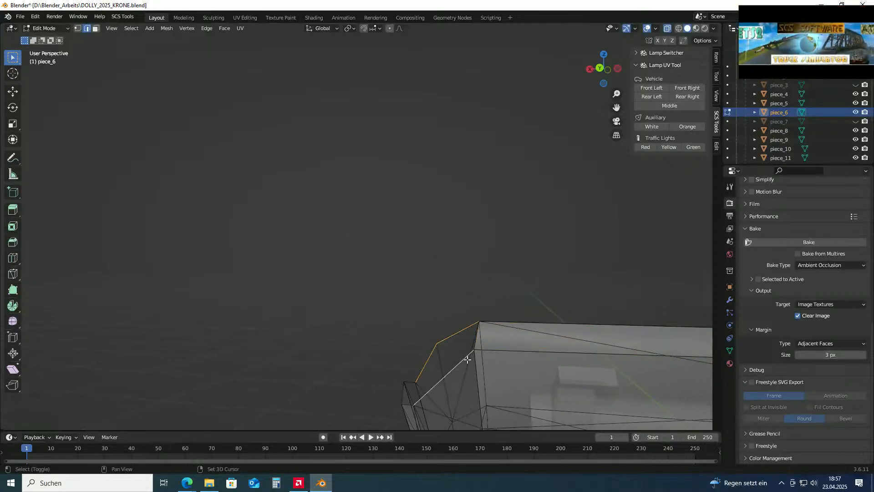
{"action": "middle_click_drag", "start_coordinate": [451, 313], "coordinate": [265, 237], "text": "shift"}
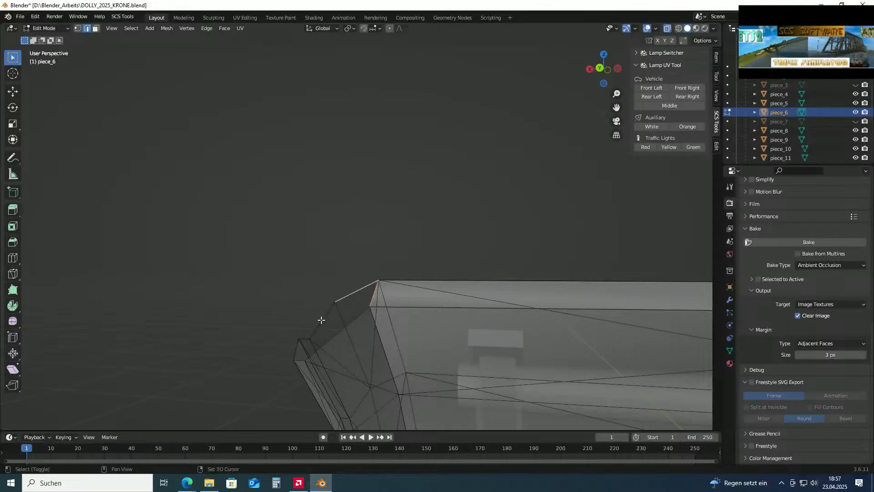
{"action": "key", "text": "f"}
{"action": "left_click", "coordinate": [244, 291]}
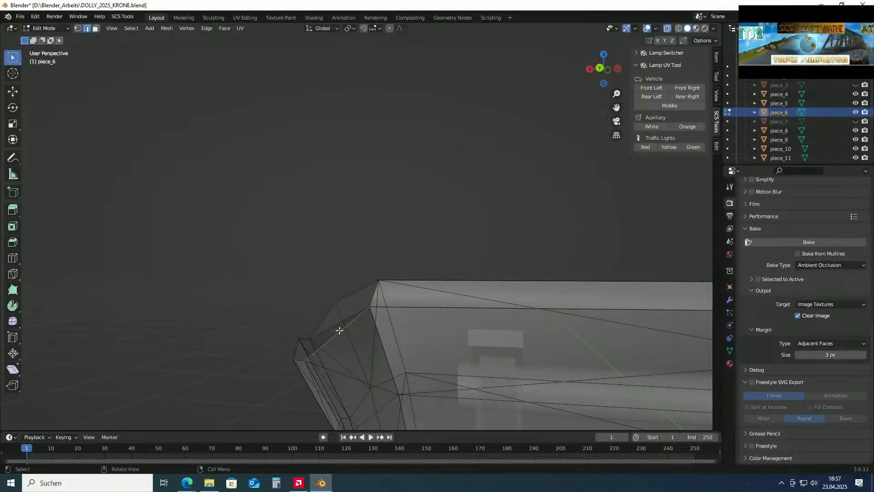
Fill the remaining triangular gap and the four-edged gap at this section's outer lip with faces
{"action": "middle_click_drag", "start_coordinate": [264, 289], "coordinate": [331, 369]}
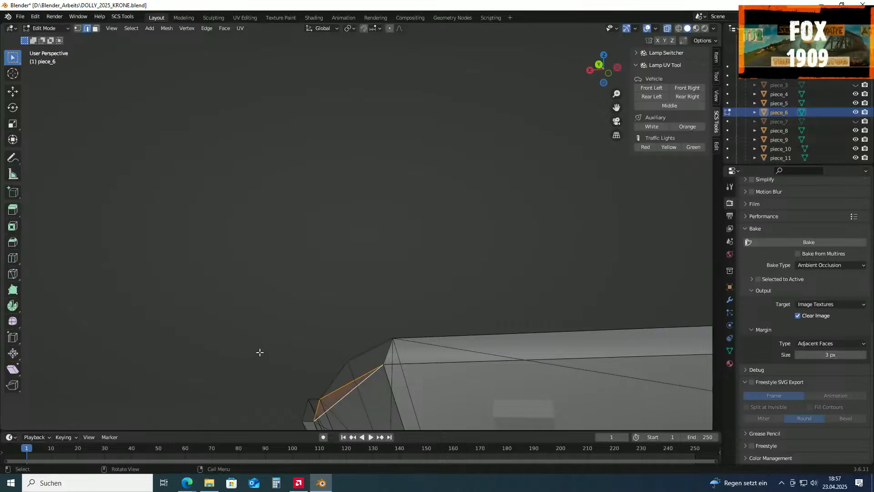
{"action": "middle_click_drag", "start_coordinate": [297, 369], "coordinate": [363, 353]}
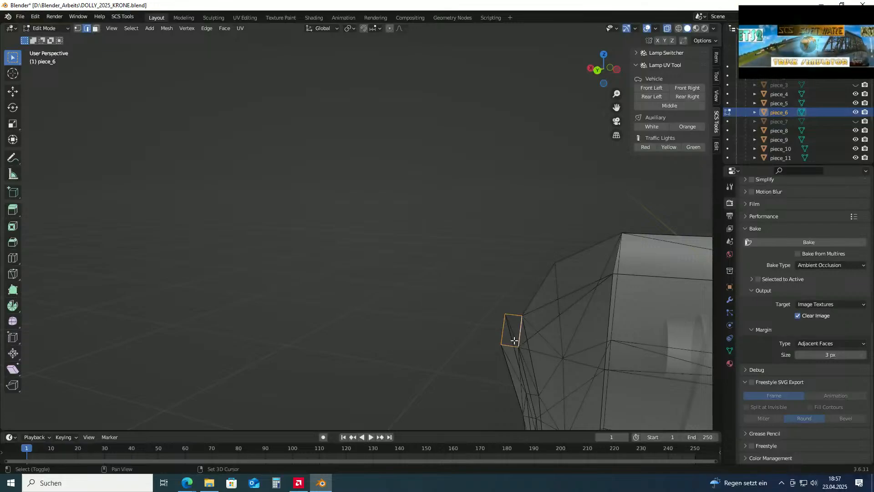
{"action": "middle_click_drag", "start_coordinate": [432, 252], "coordinate": [537, 189]}
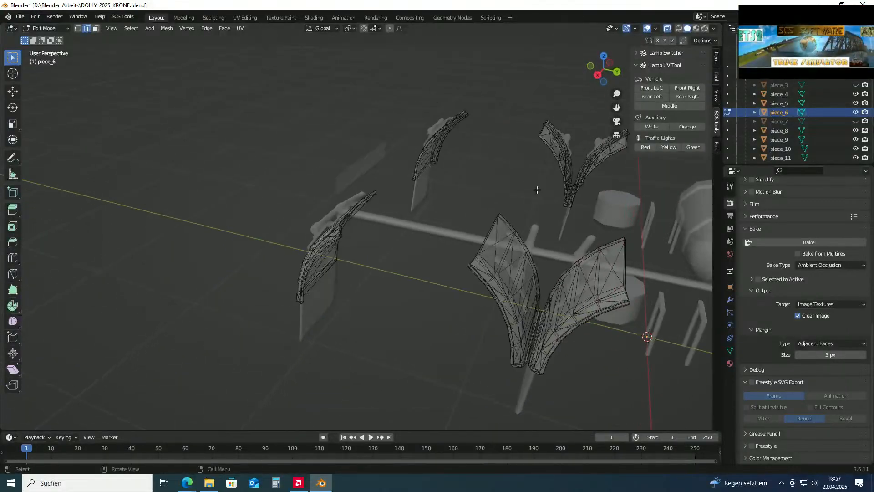
Turn off X-ray, leave Edit Mode on piece_6 and clear the object selection
{"action": "left_click", "coordinate": [666, 30]}
{"action": "scroll", "coordinate": [255, 208], "scroll_direction": "down", "scroll_amount": 3}
{"action": "middle_click_drag", "start_coordinate": [251, 207], "coordinate": [226, 207]}
{"action": "scroll", "coordinate": [315, 208], "scroll_direction": "up", "scroll_amount": 4}
{"action": "key", "text": "Tab"}
{"action": "scroll", "coordinate": [306, 213], "scroll_direction": "up", "scroll_amount": 4}
{"action": "middle_click_drag", "start_coordinate": [424, 209], "coordinate": [466, 193]}
{"action": "left_click", "coordinate": [442, 301]}
Save the Blender file
{"action": "scroll", "coordinate": [443, 301], "scroll_direction": "down", "scroll_amount": 2}
{"action": "middle_click_drag", "start_coordinate": [443, 301], "coordinate": [551, 328]}
{"action": "scroll", "coordinate": [436, 325], "scroll_direction": "down", "scroll_amount": 3}
{"action": "middle_click_drag", "start_coordinate": [373, 324], "coordinate": [471, 304]}
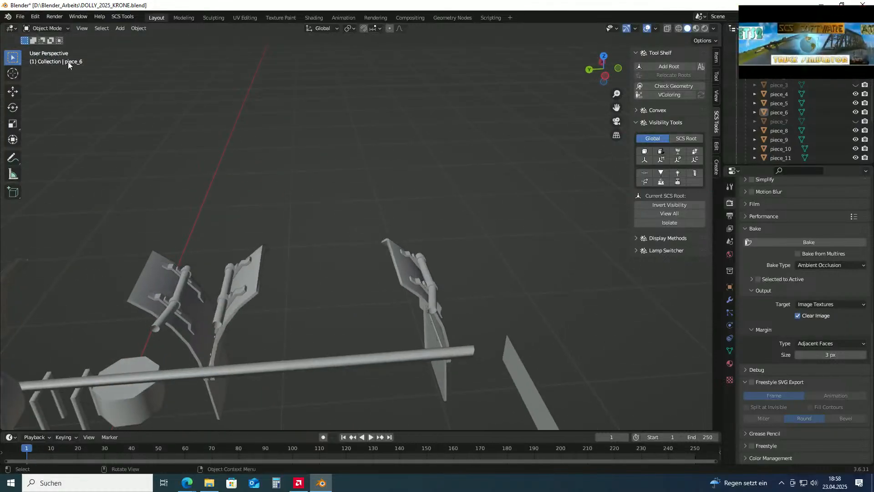
{"action": "left_click", "coordinate": [20, 17]}
{"action": "left_click", "coordinate": [34, 76]}
Hide piece_6 and piece_5 and show piece_3
{"action": "middle_click_drag", "start_coordinate": [237, 173], "coordinate": [286, 213]}
{"action": "scroll", "coordinate": [410, 271], "scroll_direction": "up", "scroll_amount": 3}
{"action": "scroll", "coordinate": [329, 260], "scroll_direction": "up", "scroll_amount": 3}
{"action": "scroll", "coordinate": [430, 270], "scroll_direction": "up", "scroll_amount": 5}
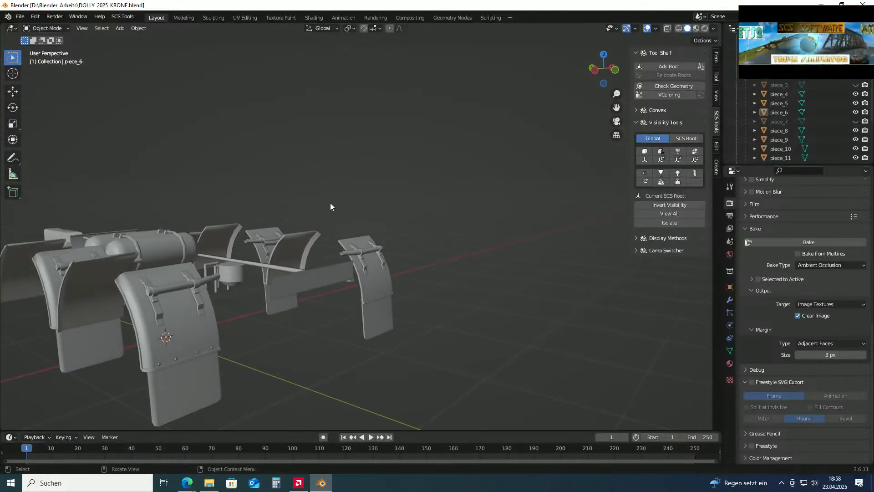
{"action": "left_click", "coordinate": [856, 112]}
{"action": "left_click", "coordinate": [856, 103]}
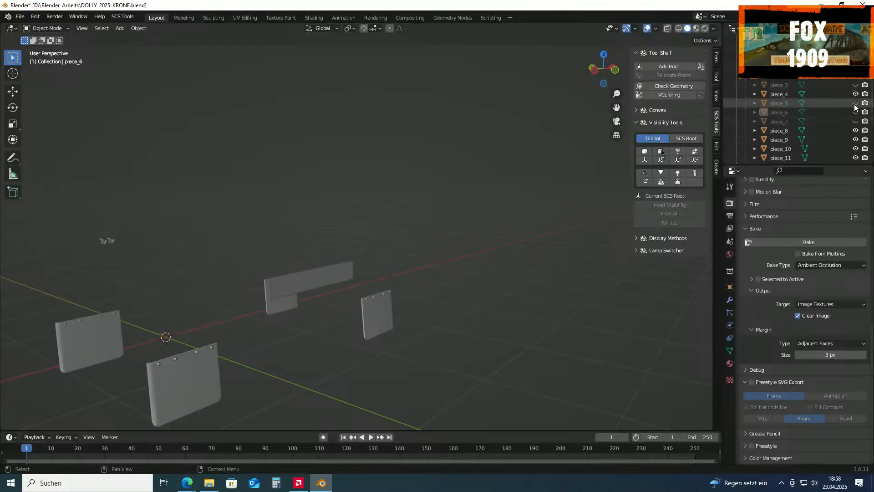
{"action": "left_click", "coordinate": [856, 85]}
Enter Edit Mode on the piece_3 frame and switch to vertex selection at the raised emblem on the frame corner
{"action": "middle_click_drag", "start_coordinate": [455, 218], "coordinate": [328, 209]}
{"action": "scroll", "coordinate": [497, 233], "scroll_direction": "up", "scroll_amount": 4}
{"action": "scroll", "coordinate": [363, 224], "scroll_direction": "up", "scroll_amount": 4}
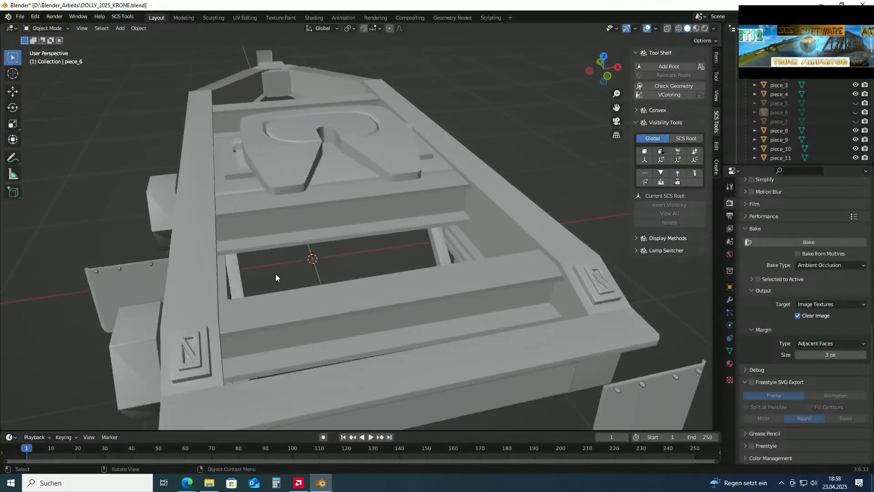
{"action": "middle_click_drag", "start_coordinate": [275, 274], "coordinate": [217, 232], "text": "shift"}
{"action": "scroll", "coordinate": [299, 179], "scroll_direction": "up", "scroll_amount": 4}
{"action": "scroll", "coordinate": [327, 193], "scroll_direction": "down", "scroll_amount": 2}
{"action": "scroll", "coordinate": [332, 187], "scroll_direction": "up", "scroll_amount": 4}
{"action": "scroll", "coordinate": [330, 189], "scroll_direction": "down", "scroll_amount": 4}
{"action": "scroll", "coordinate": [217, 232], "scroll_direction": "up", "scroll_amount": 2}
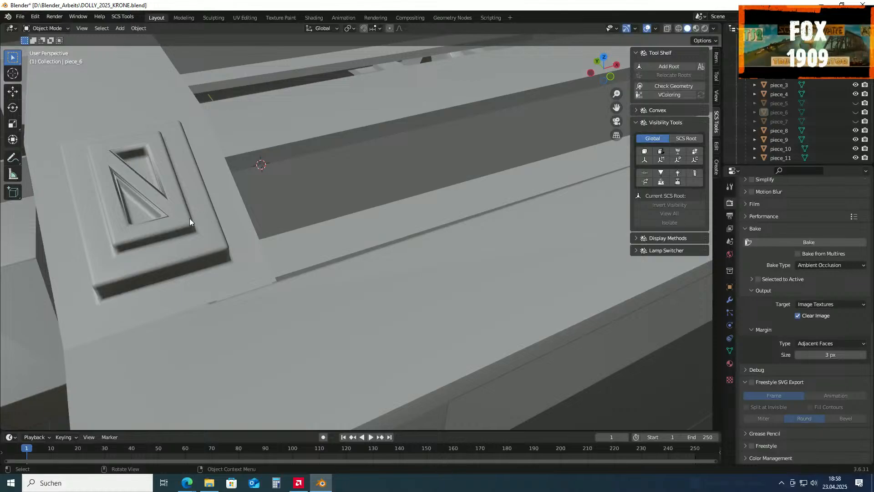
{"action": "left_click", "coordinate": [179, 212]}
{"action": "key", "text": "Tab"}
{"action": "middle_click_drag", "start_coordinate": [179, 212], "coordinate": [210, 199]}
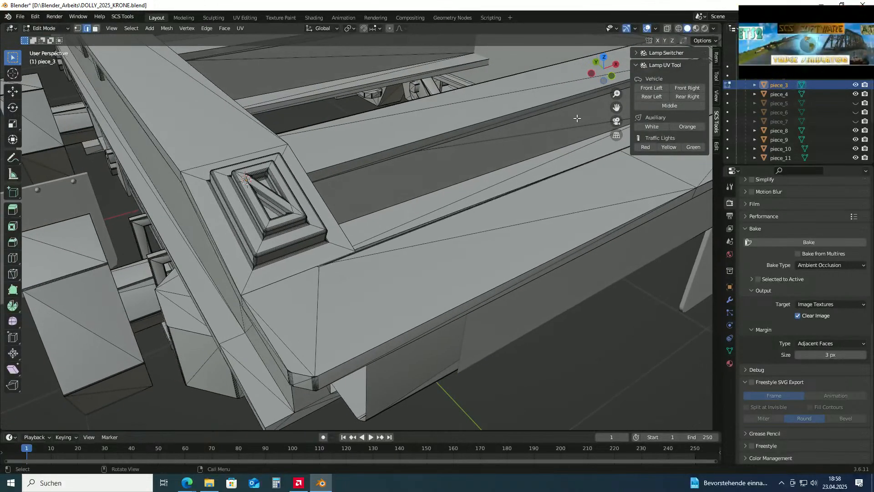
{"action": "left_click", "coordinate": [76, 29]}
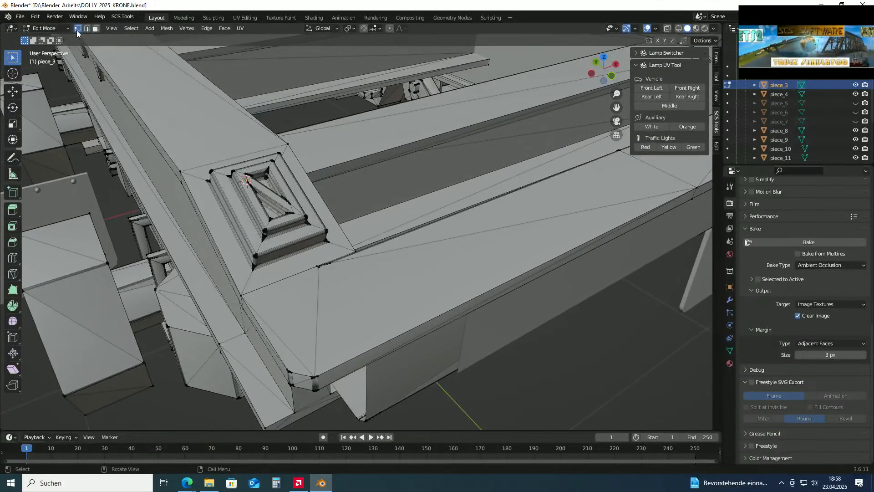
{"action": "scroll", "coordinate": [360, 187], "scroll_direction": "up", "scroll_amount": 3}
{"action": "middle_click_drag", "start_coordinate": [361, 187], "coordinate": [369, 189]}
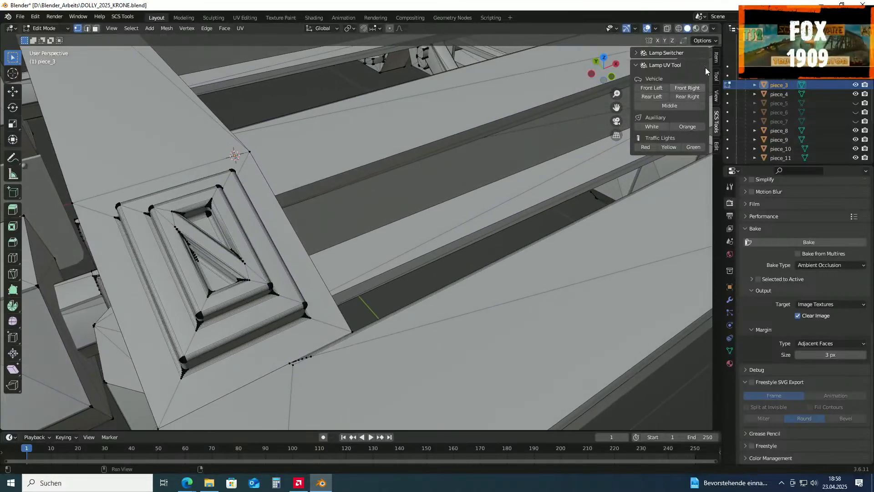
{"action": "left_click", "coordinate": [678, 28]}
{"action": "left_click", "coordinate": [667, 28]}
{"action": "mouse_move", "coordinate": [424, 155]}
{"action": "middle_mouse_down"}
{"action": "mouse_move", "coordinate": [439, 149]}
{"action": "mouse_move", "coordinate": [431, 143]}
{"action": "mouse_move", "coordinate": [448, 150]}
{"action": "mouse_move", "coordinate": [371, 255]}
{"action": "mouse_move", "coordinate": [335, 239]}
{"action": "middle_mouse_up"}
{"action": "left_click", "coordinate": [687, 28]}
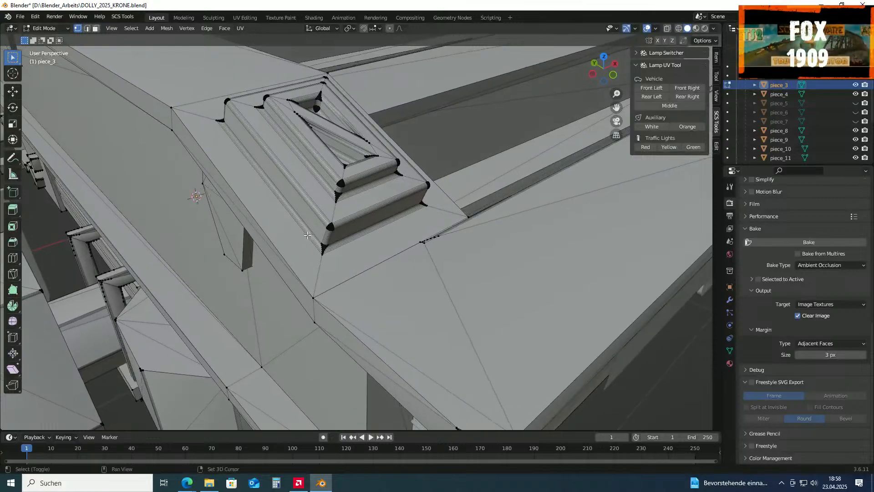
Select the vertex clusters at the outer corners, stepped rims and inner triangles of the raised emblem on the frame corner and delete them
{"action": "left_click_drag", "start_coordinate": [331, 259], "coordinate": [332, 259]}
{"action": "mouse_move", "coordinate": [332, 259]}
{"action": "middle_mouse_down"}
{"action": "mouse_move", "coordinate": [347, 244]}
{"action": "mouse_move", "coordinate": [321, 246]}
{"action": "mouse_move", "coordinate": [320, 264]}
{"action": "middle_mouse_up"}
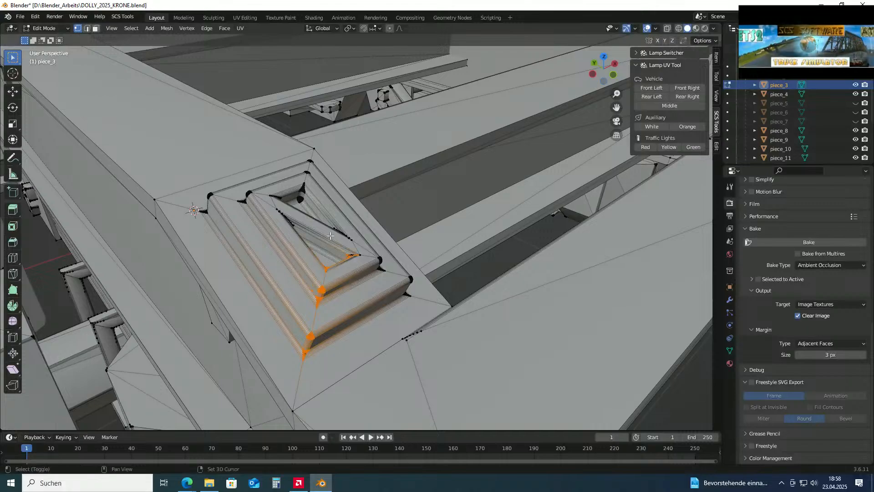
{"action": "left_click_drag", "start_coordinate": [384, 280], "coordinate": [415, 303], "text": "shift"}
{"action": "middle_click_drag", "start_coordinate": [232, 210], "coordinate": [356, 302], "text": "shift"}
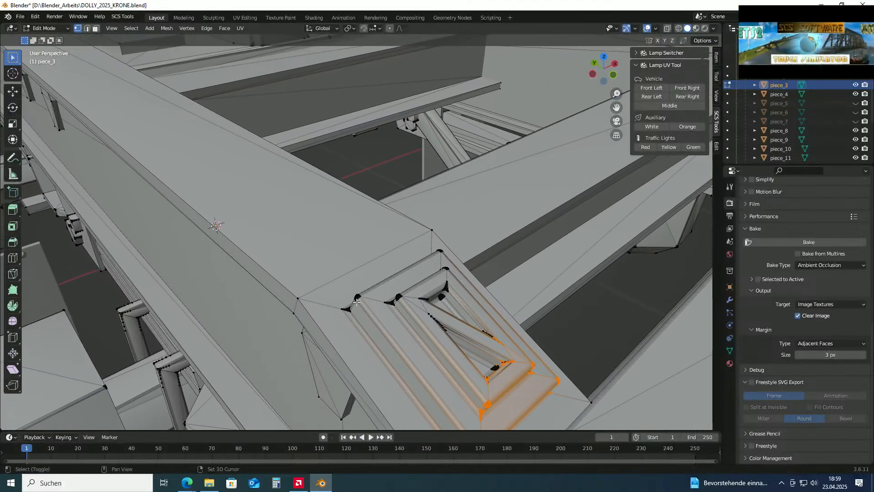
{"action": "left_click_drag", "start_coordinate": [347, 305], "coordinate": [387, 324], "text": "shift"}
{"action": "middle_click_drag", "start_coordinate": [400, 292], "coordinate": [391, 317], "text": "shift"}
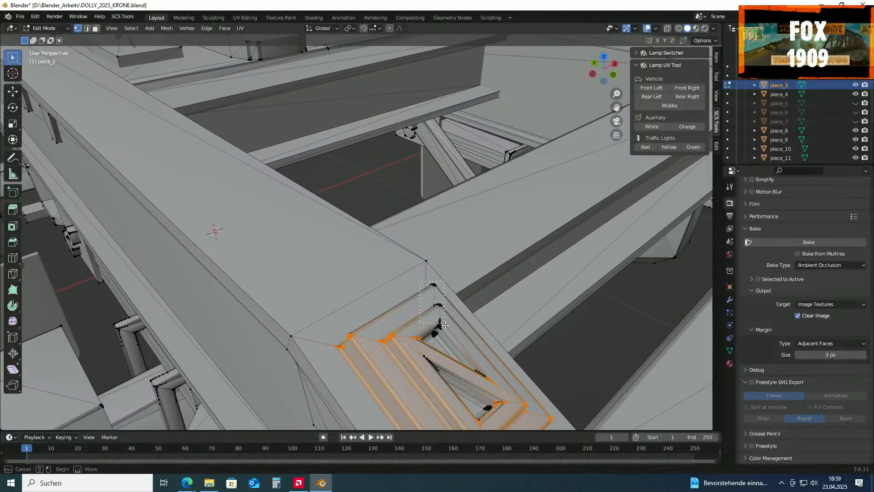
{"action": "left_click_drag", "start_coordinate": [444, 323], "coordinate": [444, 324], "text": "shift"}
{"action": "middle_click_drag", "start_coordinate": [444, 324], "coordinate": [378, 272]}
{"action": "scroll", "coordinate": [367, 270], "scroll_direction": "up", "scroll_amount": 5}
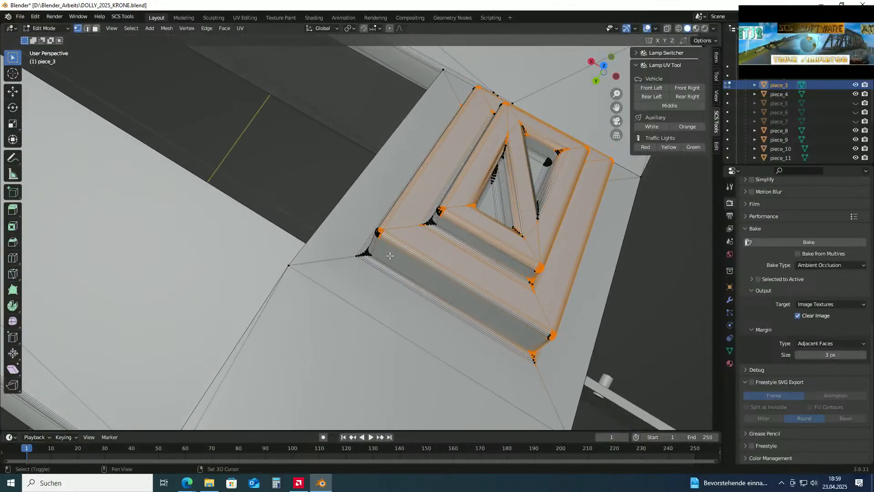
{"action": "left_click_drag", "start_coordinate": [356, 245], "coordinate": [438, 254], "text": "shift"}
{"action": "left_click_drag", "start_coordinate": [419, 208], "coordinate": [488, 227], "text": "shift"}
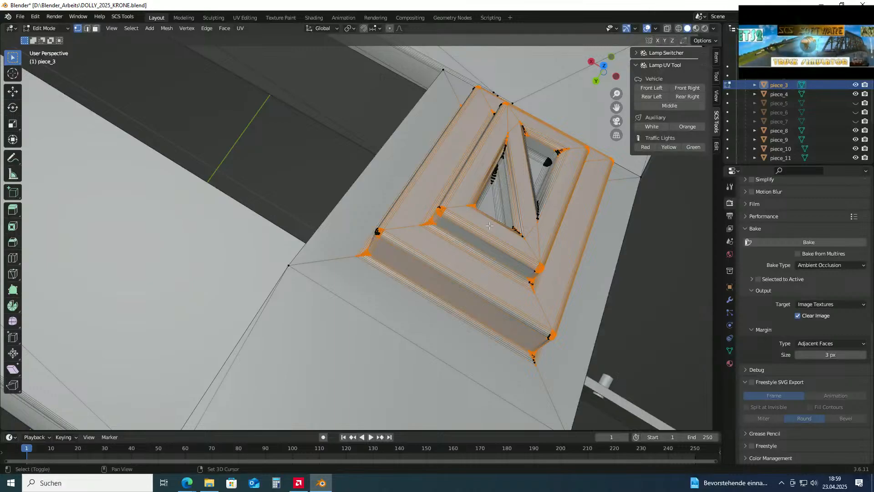
{"action": "left_click_drag", "start_coordinate": [545, 224], "coordinate": [546, 223], "text": "shift"}
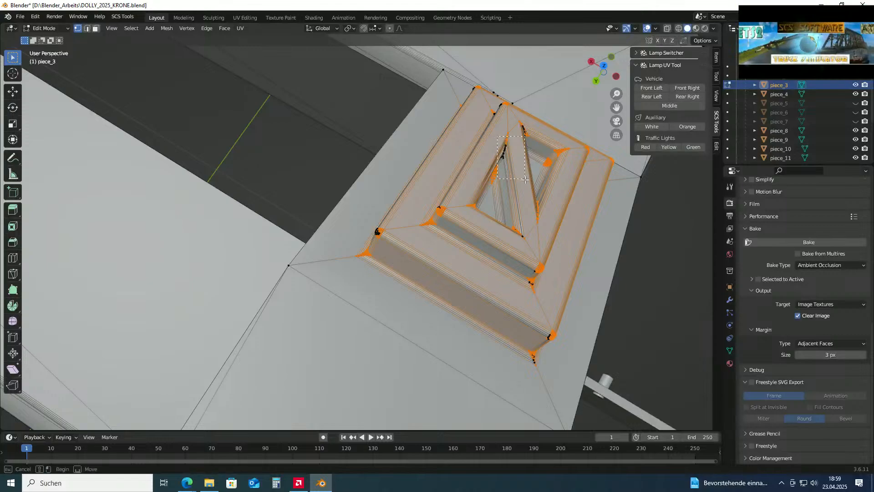
{"action": "middle_click_drag", "start_coordinate": [431, 193], "coordinate": [467, 182]}
{"action": "middle_click_drag", "start_coordinate": [546, 182], "coordinate": [463, 274], "text": "shift"}
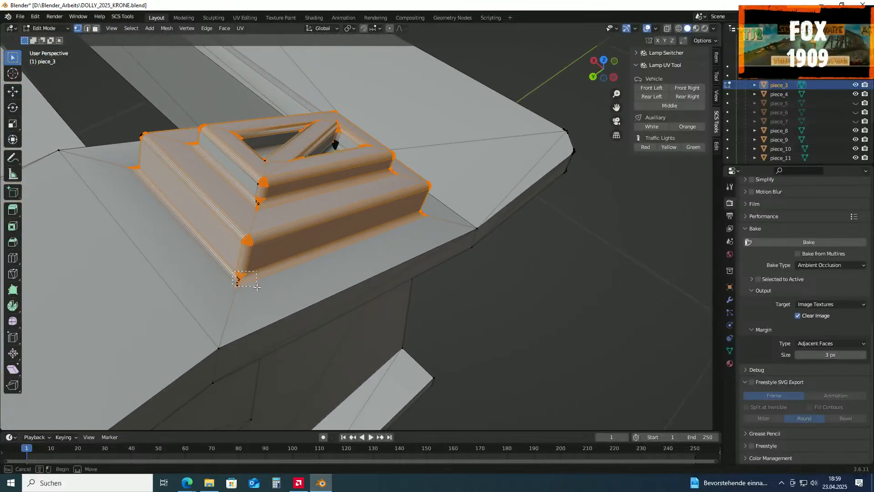
{"action": "key", "text": "x"}
{"action": "left_click", "coordinate": [274, 216]}
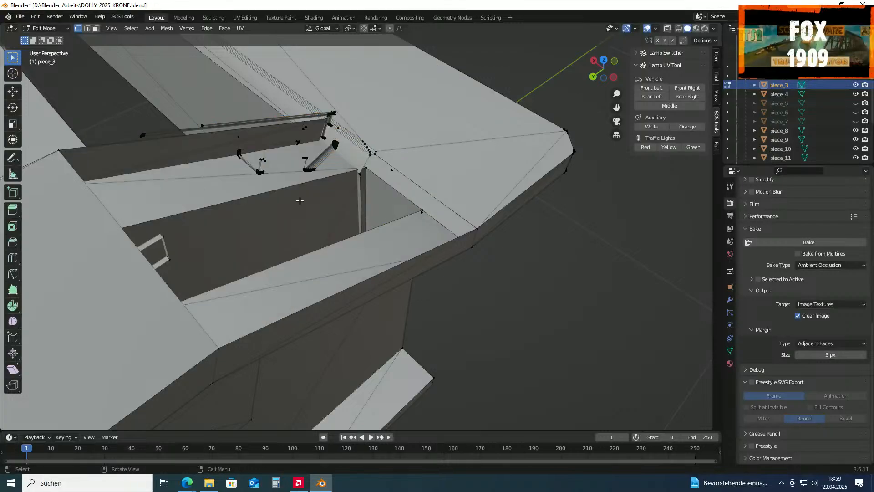
{"action": "scroll", "coordinate": [298, 196], "scroll_direction": "up", "scroll_amount": 4}
{"action": "middle_click_drag", "start_coordinate": [297, 185], "coordinate": [313, 154]}
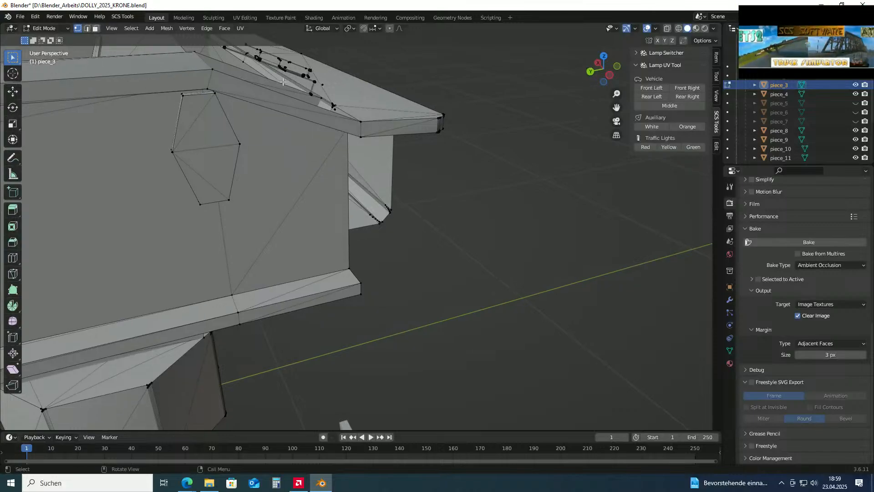